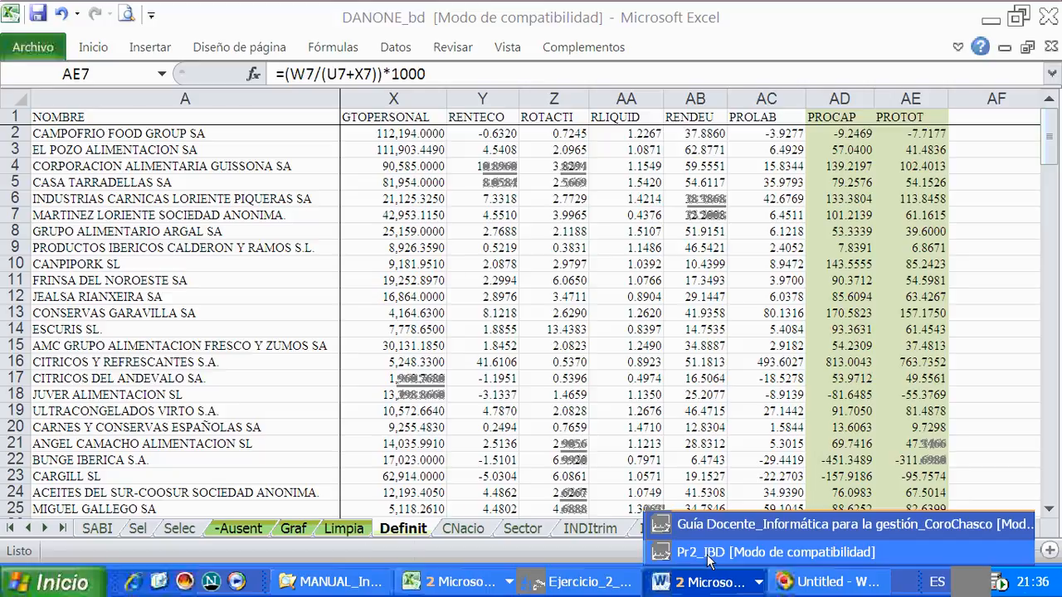
- Review item C on series linking in the Pr2_IBD Word document and open the INDItrim sheet of the DANONE_bd Excel workbook
click(709, 552)
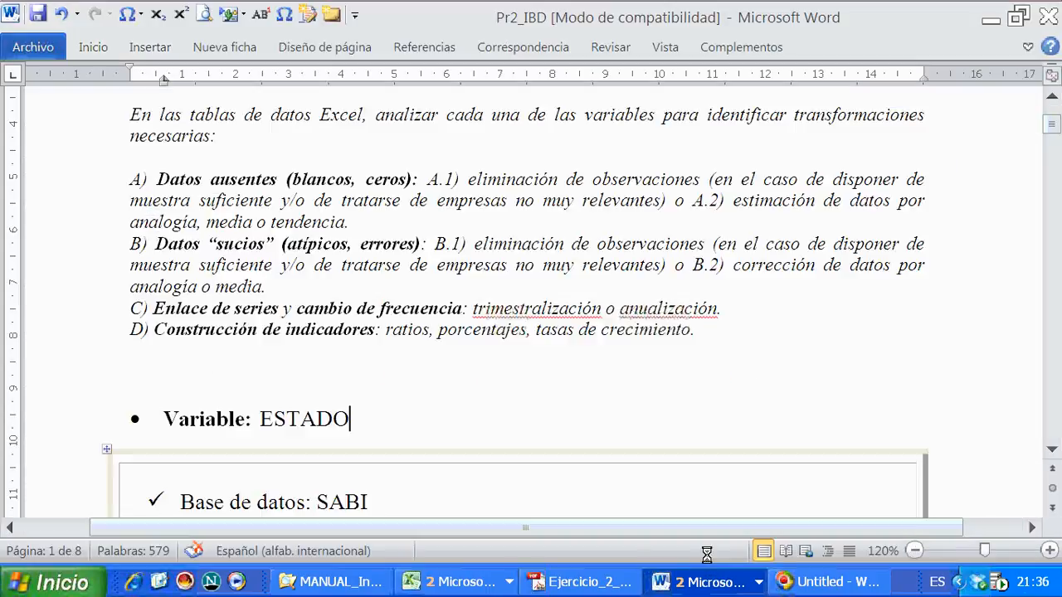
click(86, 313)
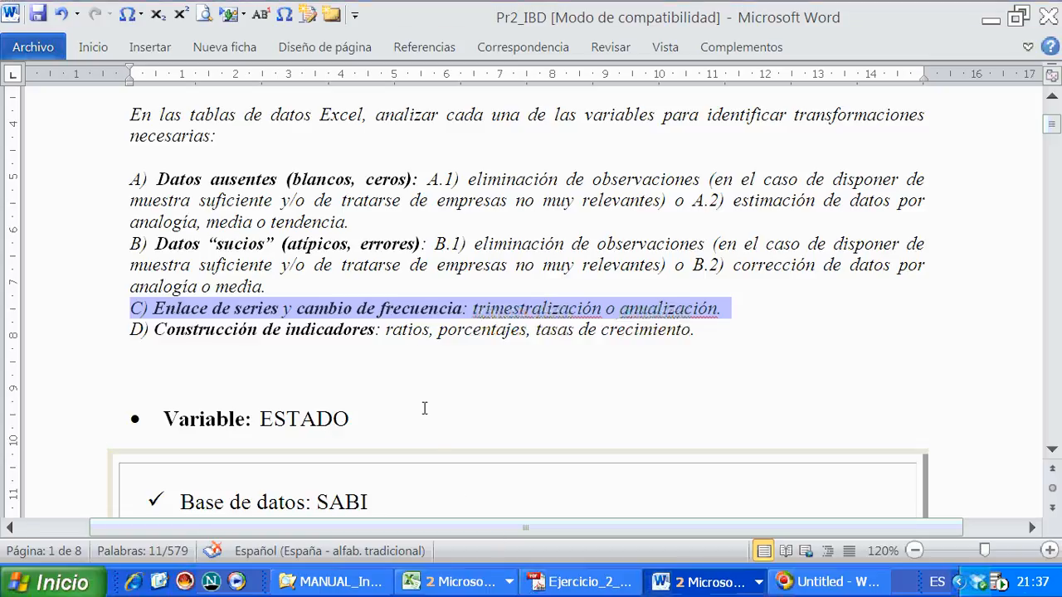
click(454, 582)
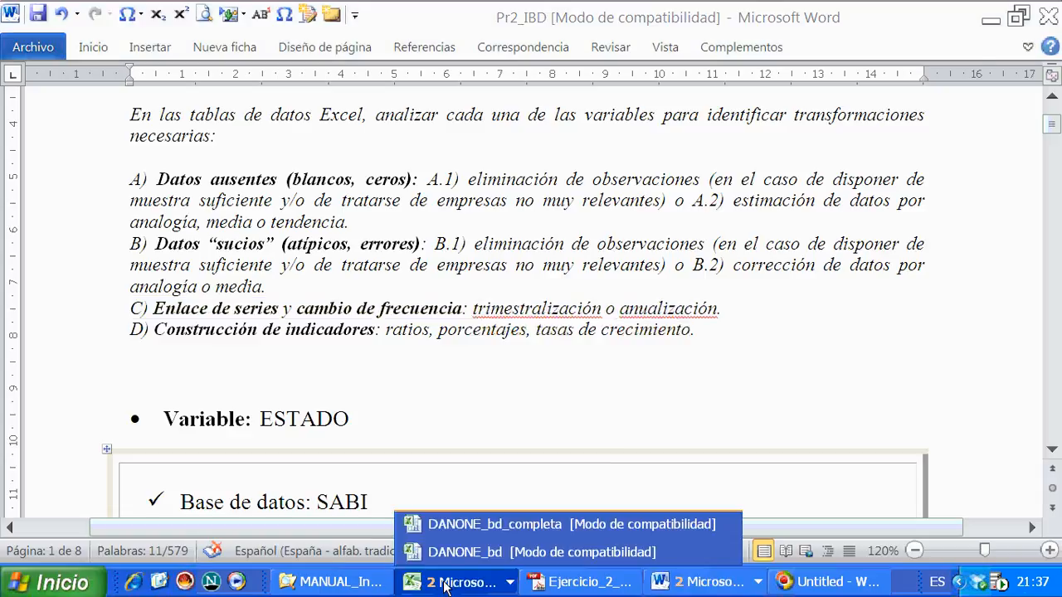
click(456, 554)
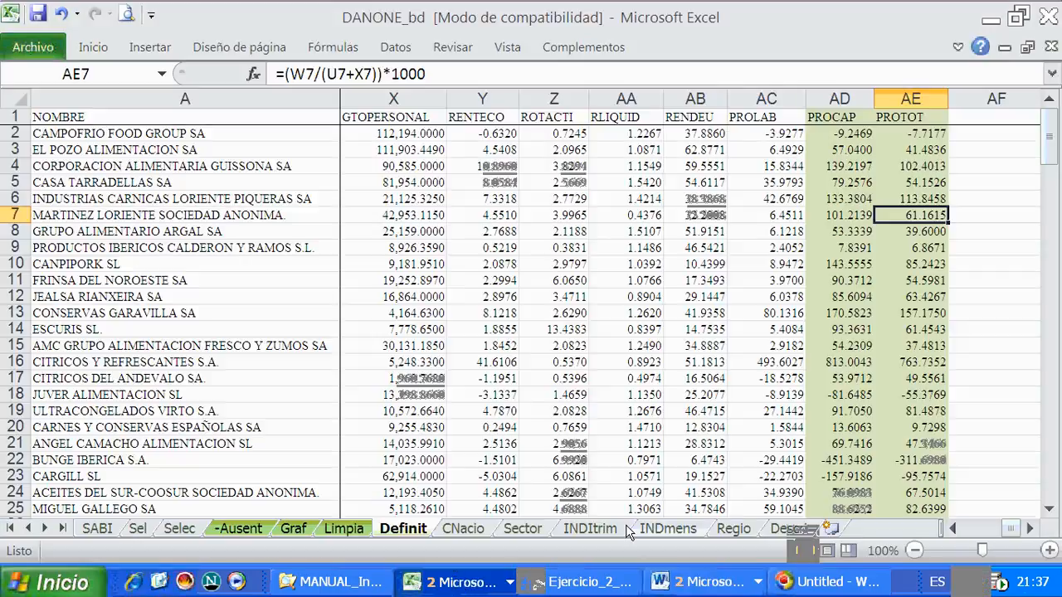
click(589, 528)
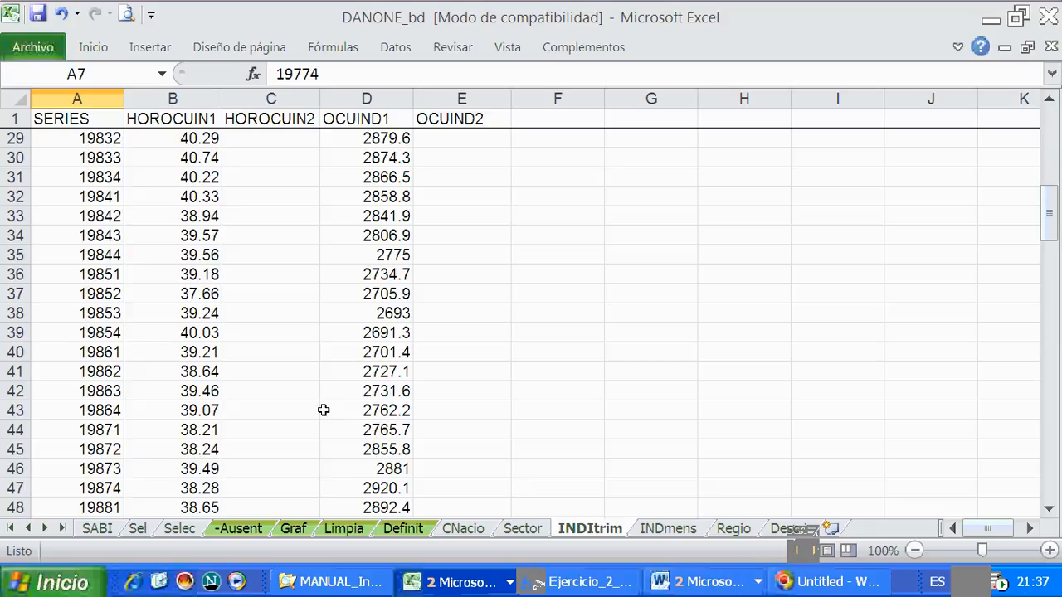
- Examine the HOROCUIN1 and HOROCUIN2 columns down to quarter 20084, the end of the first segment
click(162, 126)
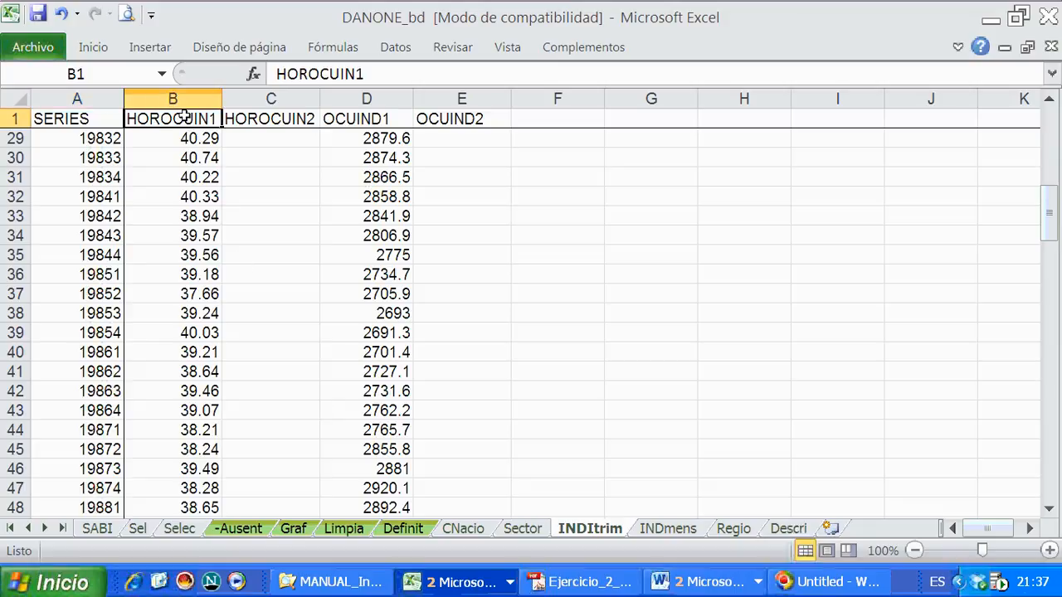
drag(182, 116, 270, 119)
drag(1049, 213, 1054, 458)
click(147, 352)
click(74, 355)
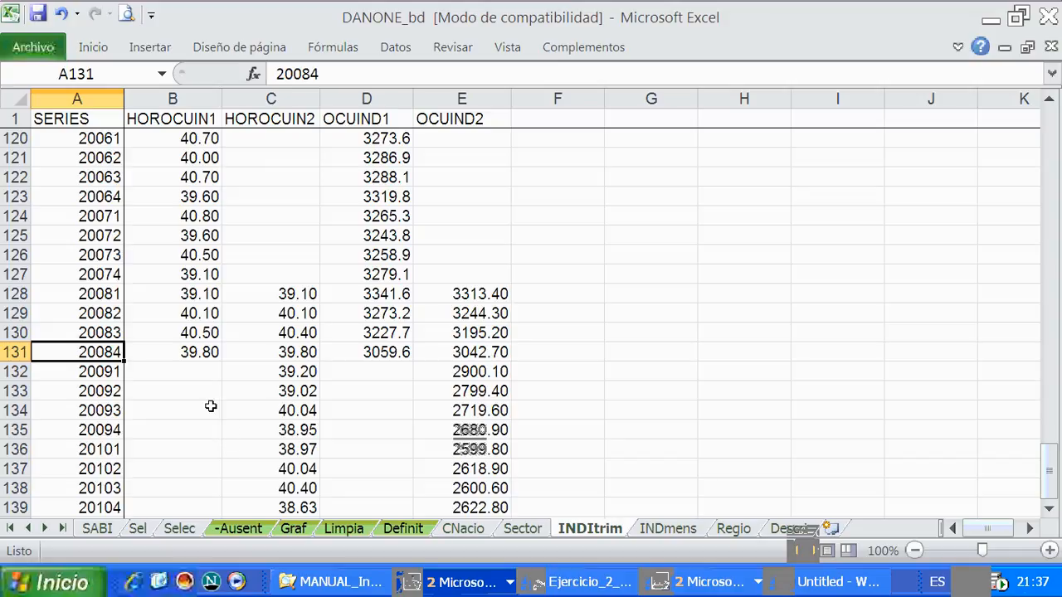
click(191, 355)
scroll(280, 320, down, 1)
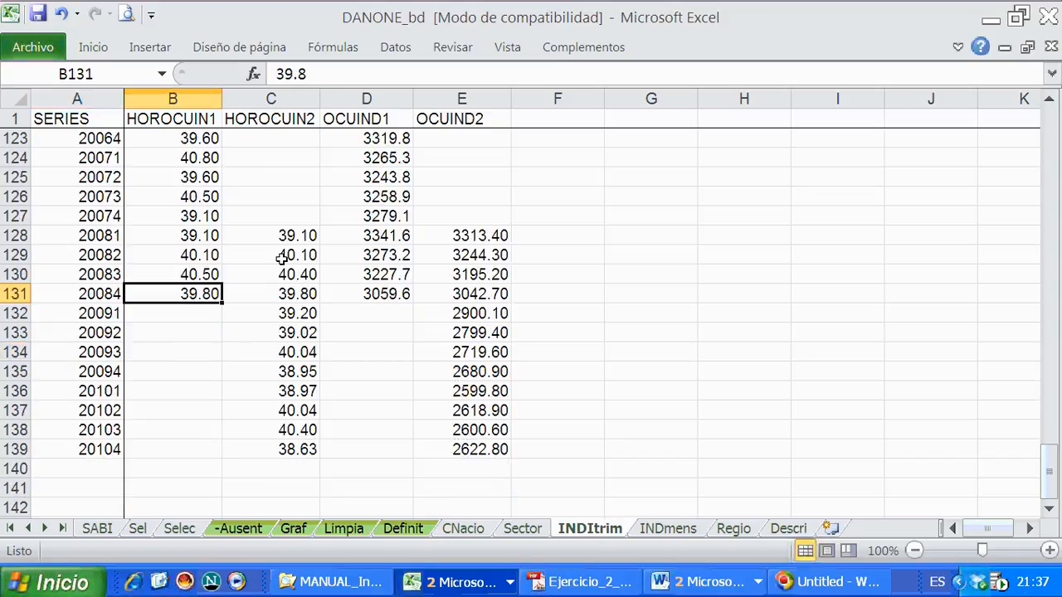
- Inspect the HOROCUIN2 values in C128:C139 and compare the OCUIND1 and OCUIND2 columns
click(284, 235)
drag(284, 235, 286, 448)
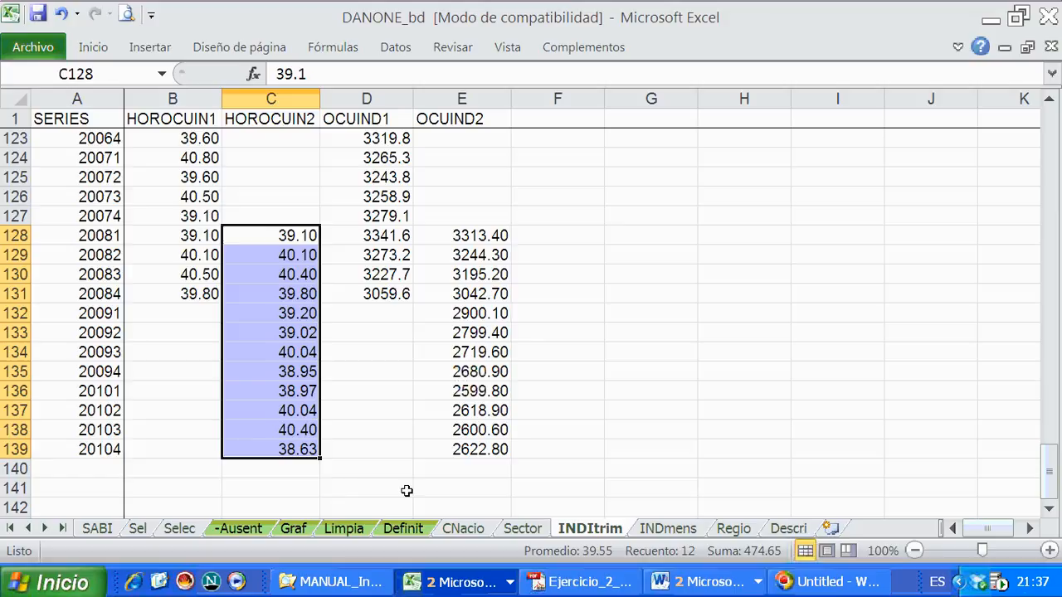
click(370, 103)
click(461, 100)
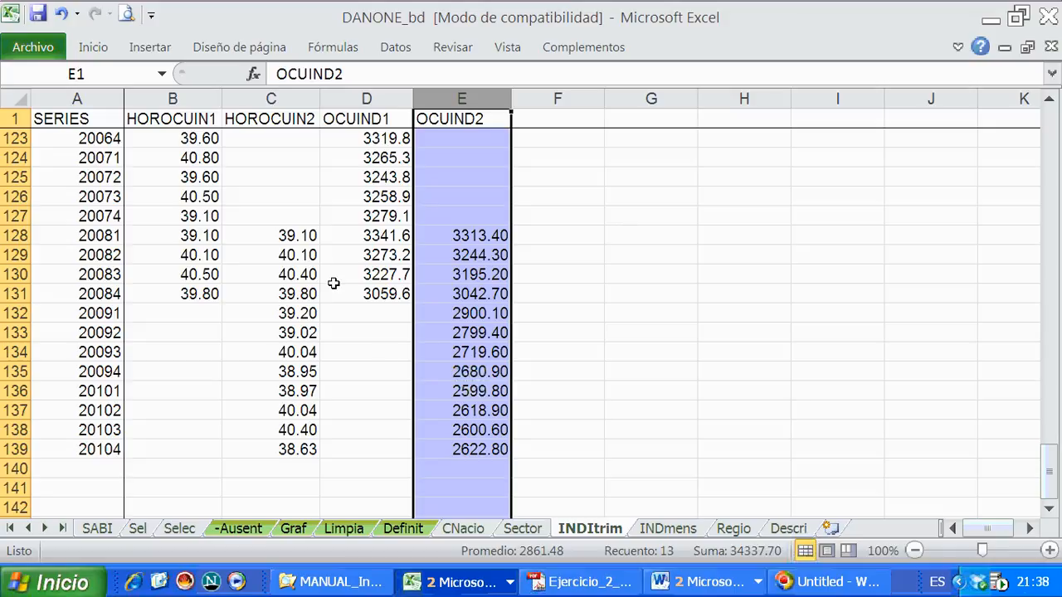
drag(292, 236, 288, 445)
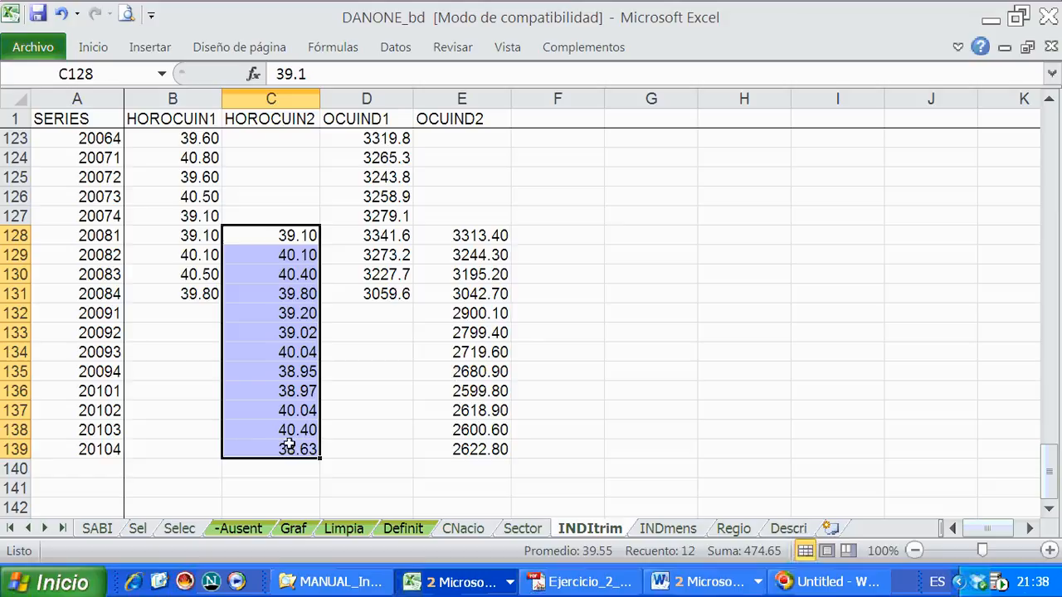
- Fill the empty HOROCUIN2 cells C2:C127 with yellow
click(240, 208)
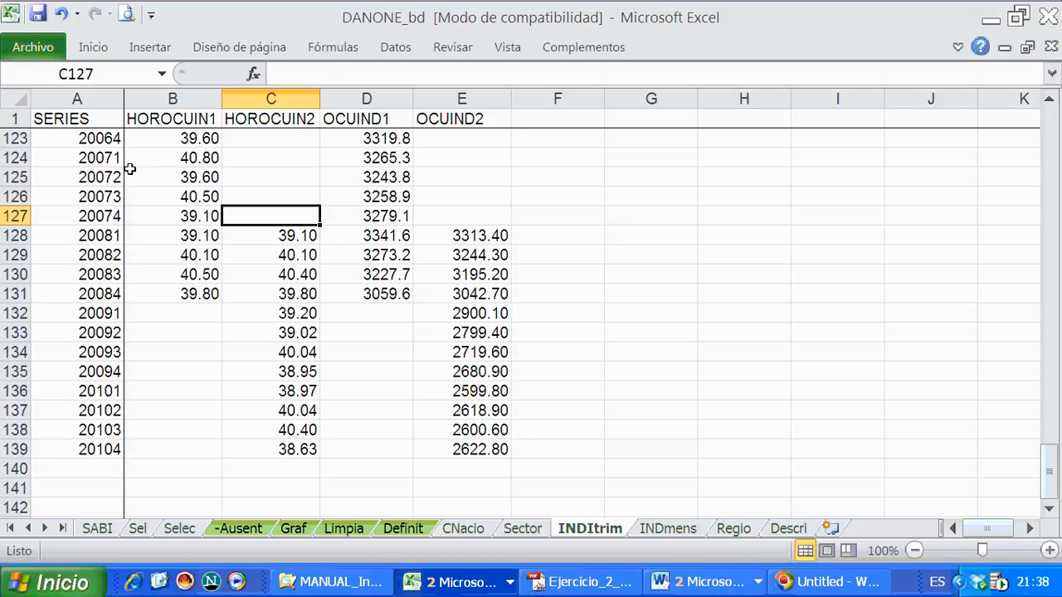
drag(280, 214, 274, 139)
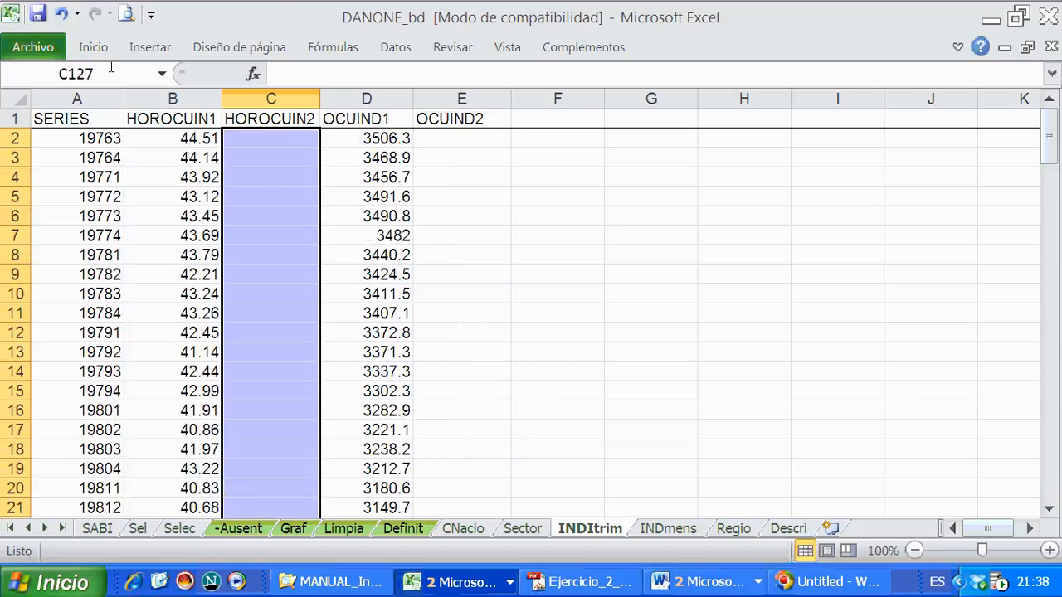
click(93, 48)
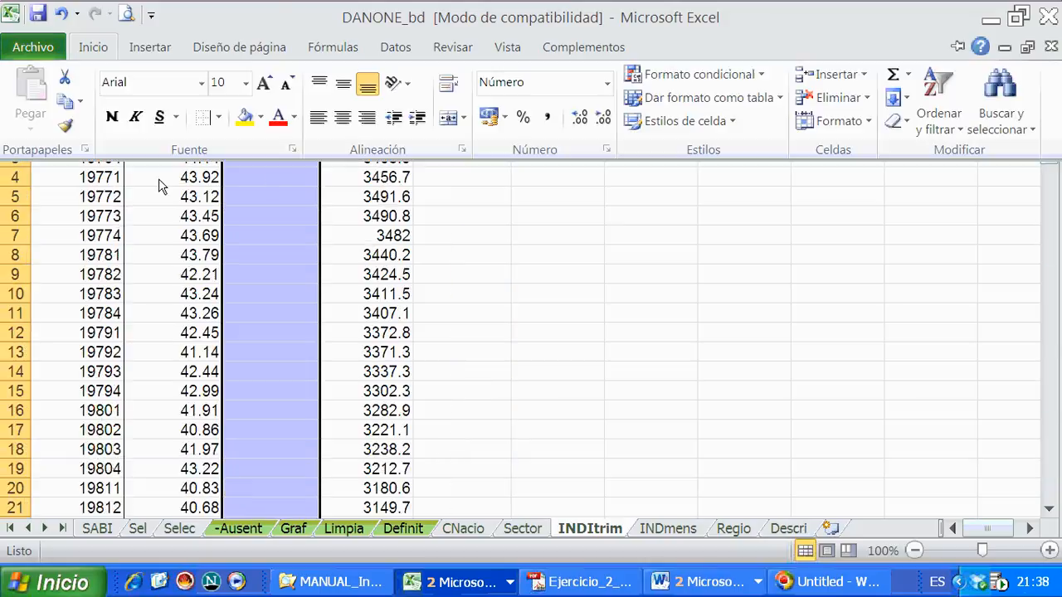
click(245, 118)
- Fill the empty OCUIND2 cells E2:E127 with yellow and save the workbook
drag(457, 140, 417, 335)
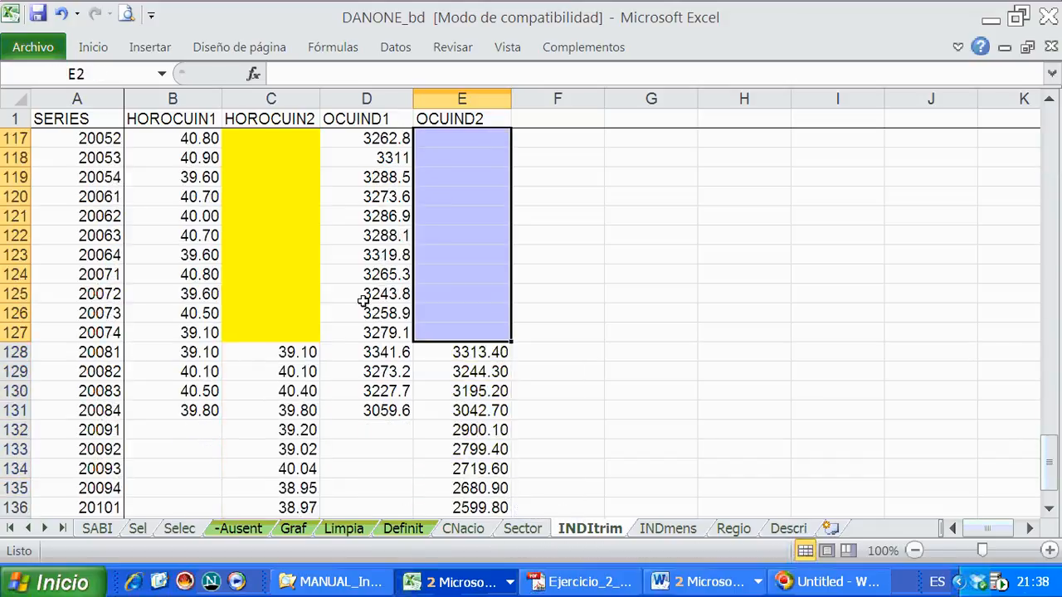
click(94, 47)
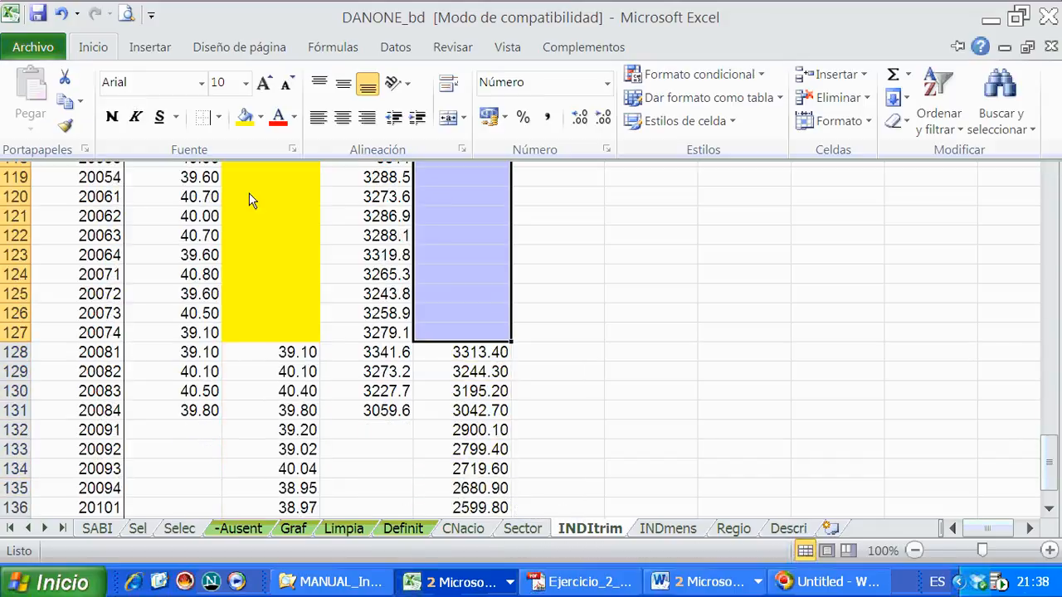
click(245, 119)
click(303, 277)
key(ctrl+s)
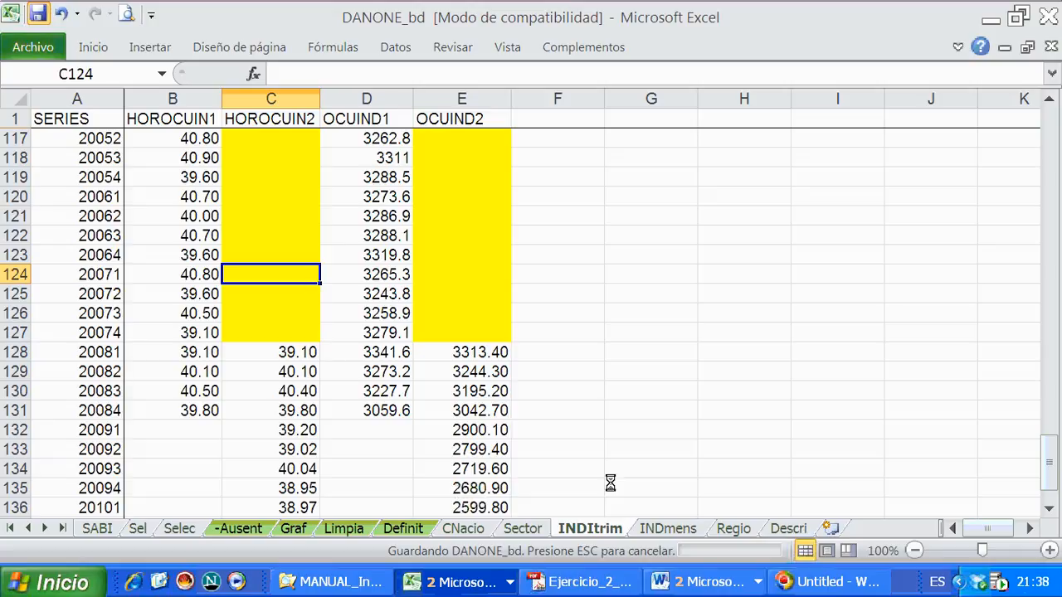
- Consult the series-linking example in Ejercicio_2_TratamientoSeries.pdf in Adobe Acrobat and return to the DANONE_bd workbook
click(581, 581)
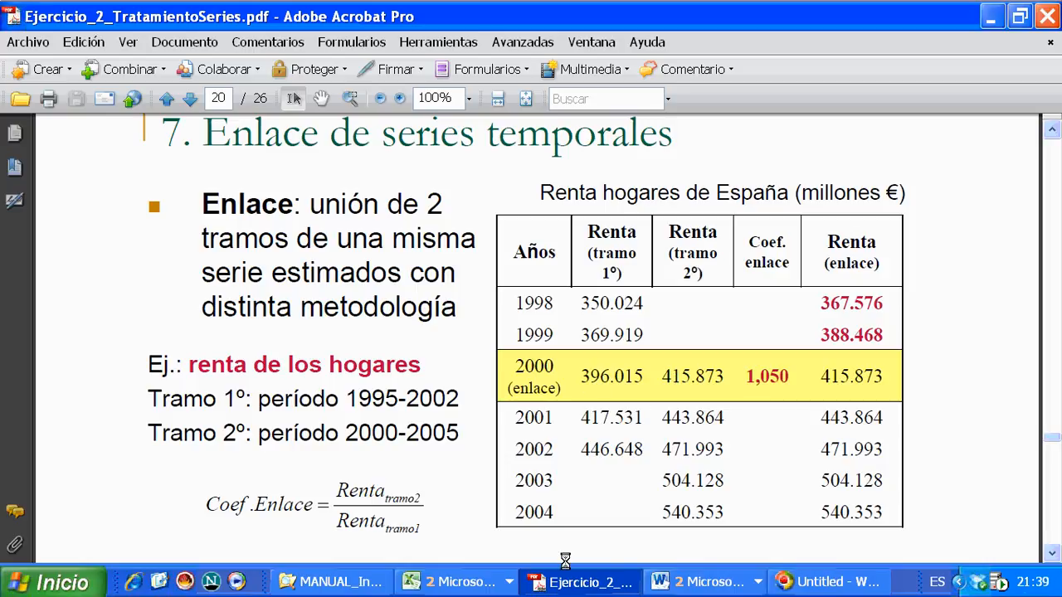
click(437, 582)
click(440, 562)
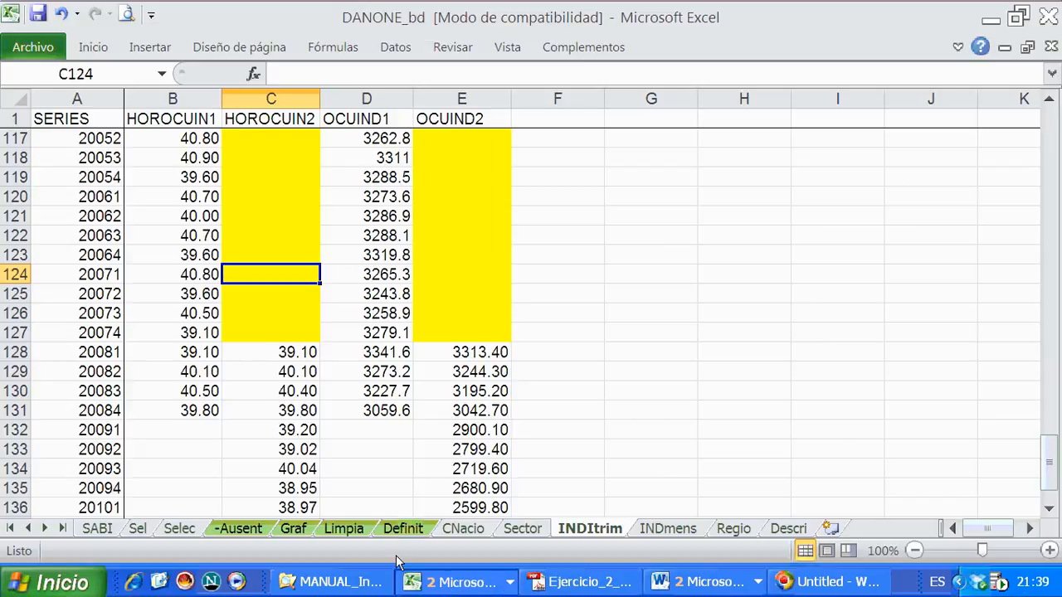
- Compare the overlapping quarters in B128:C131 and inspect the HOROCUIN2 cells around the link quarter 20081
drag(195, 352, 275, 412)
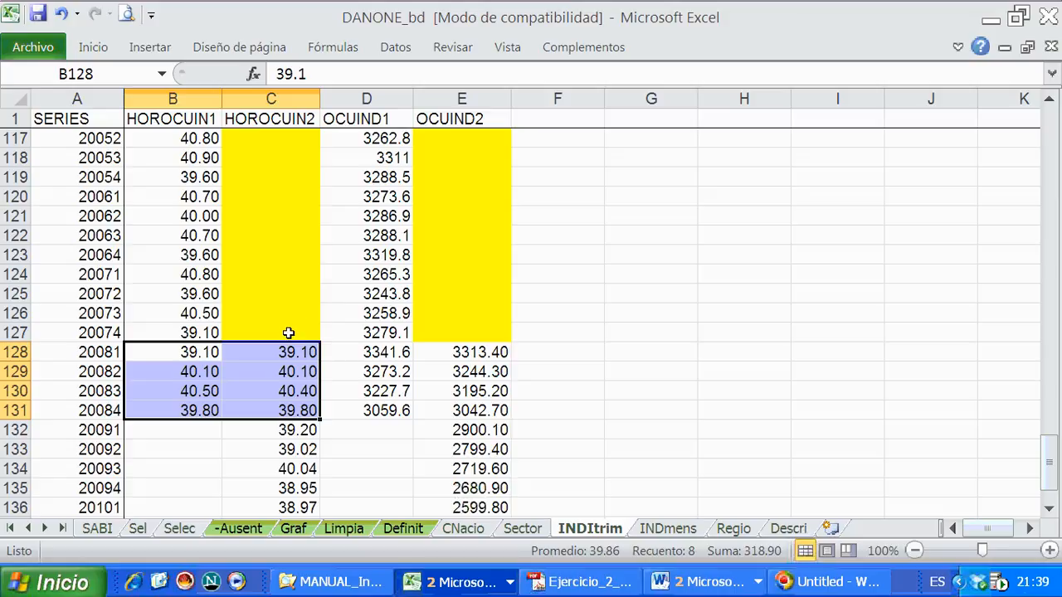
drag(274, 351, 193, 347)
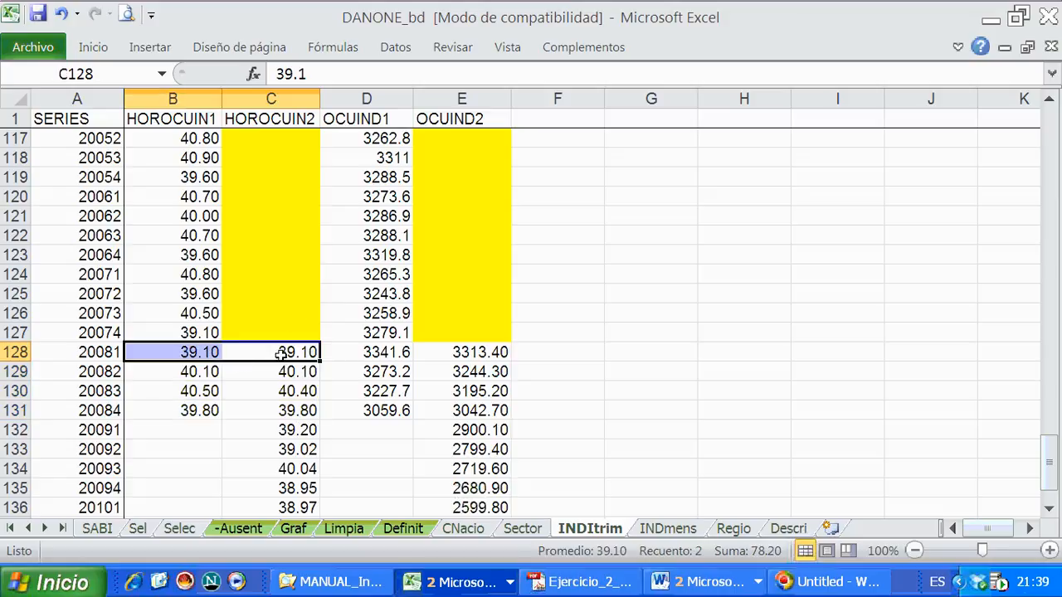
click(180, 346)
click(260, 348)
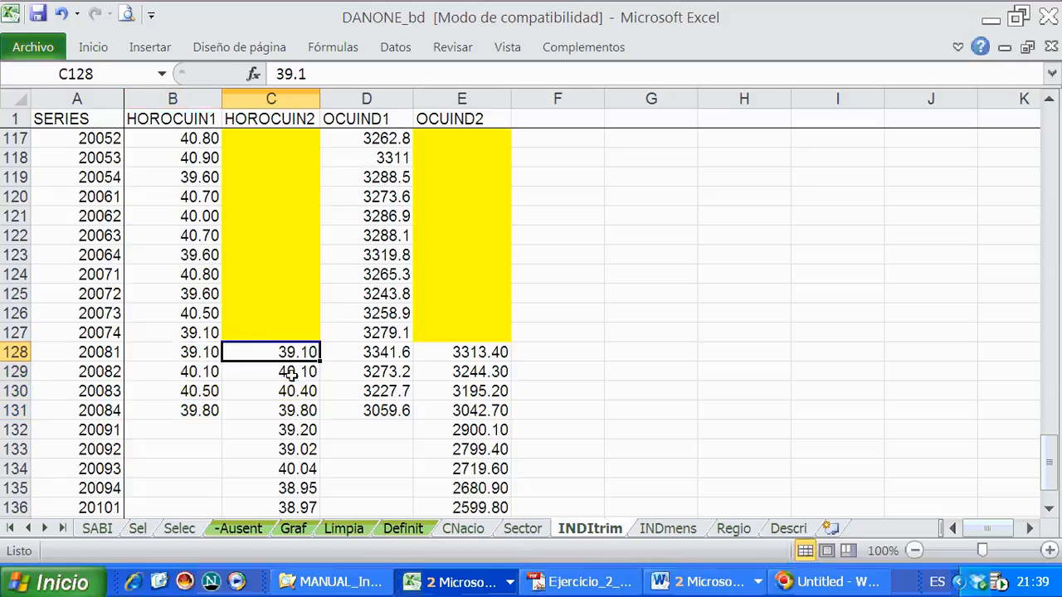
drag(277, 334, 280, 215)
drag(285, 348, 282, 472)
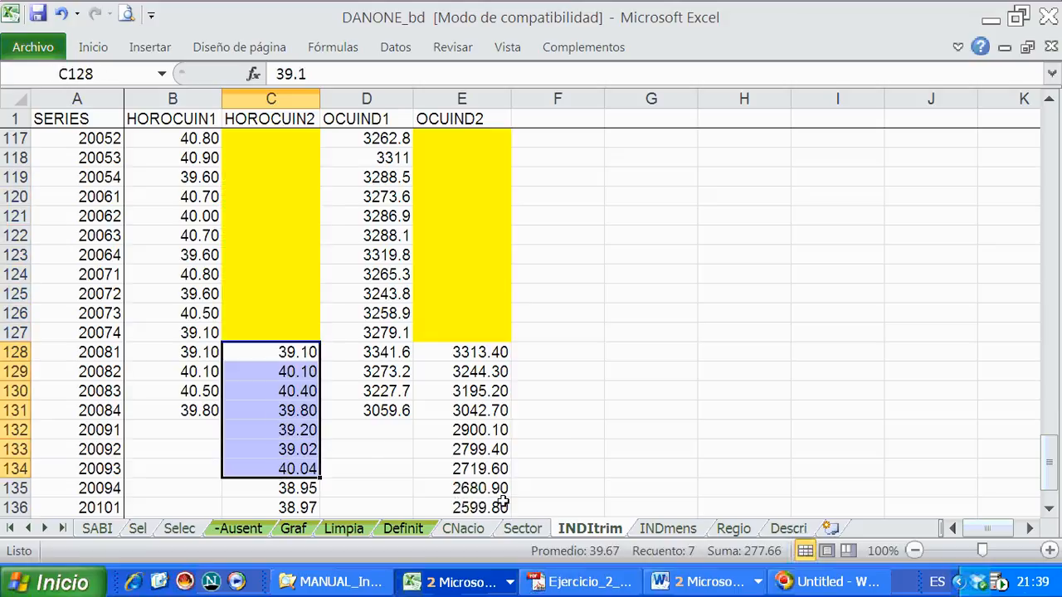
- Check the link coefficient formula in the PDF again and compare it with the overlapping HOROCUIN1 and HOROCUIN2 values in the workbook
click(627, 591)
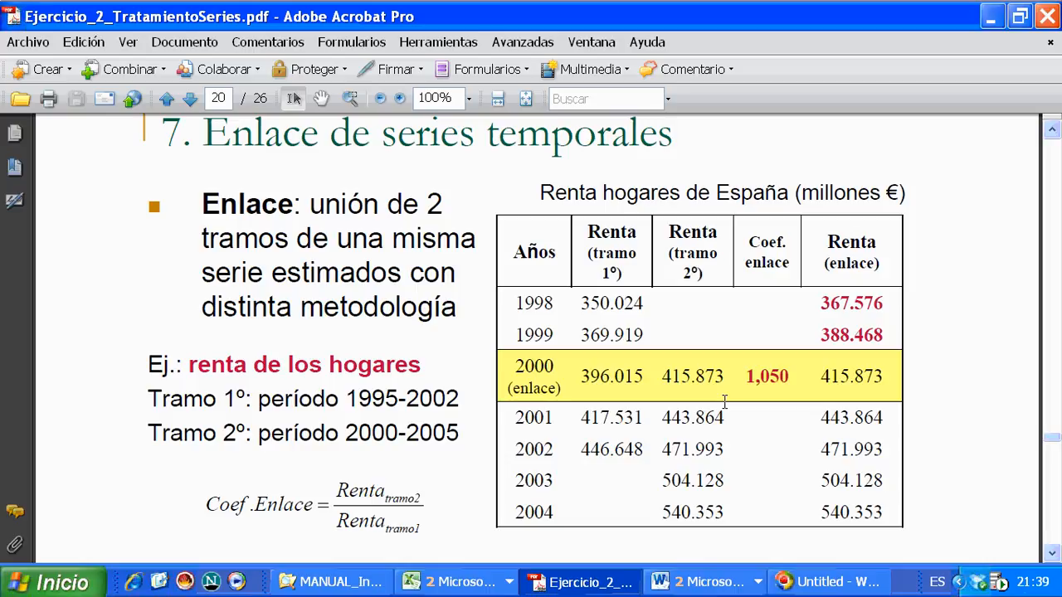
click(448, 581)
click(445, 562)
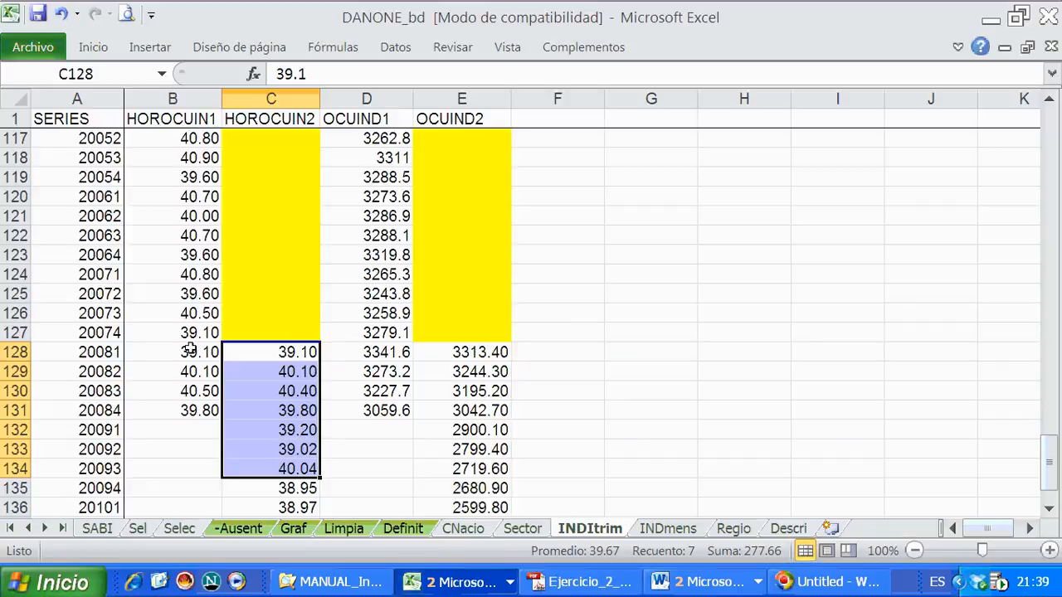
drag(190, 351, 265, 410)
drag(251, 352, 202, 348)
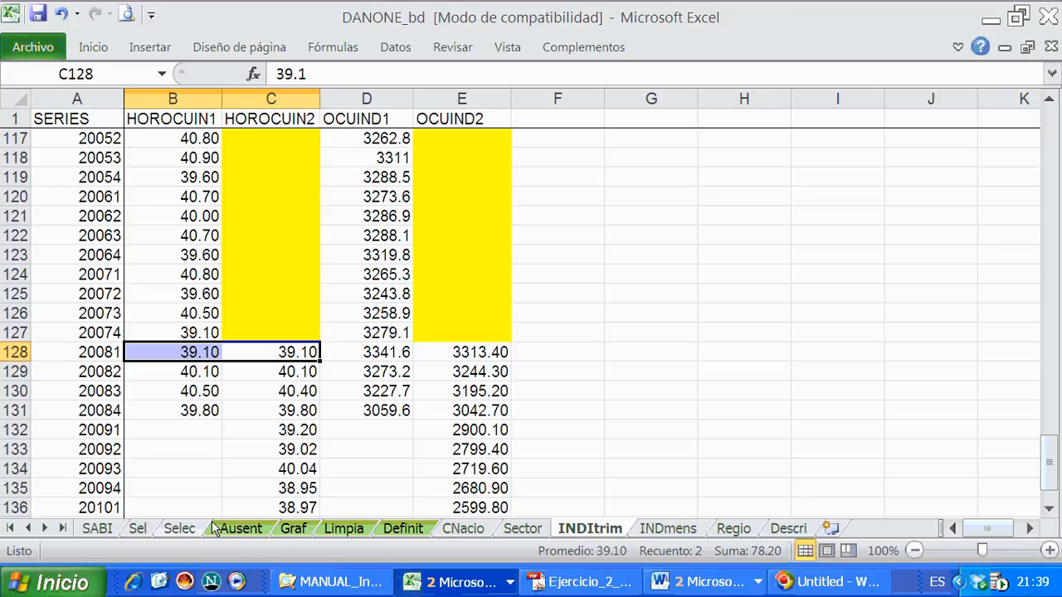
- Begin a formula in cell C127 of the HOROCUIN2 column
click(285, 336)
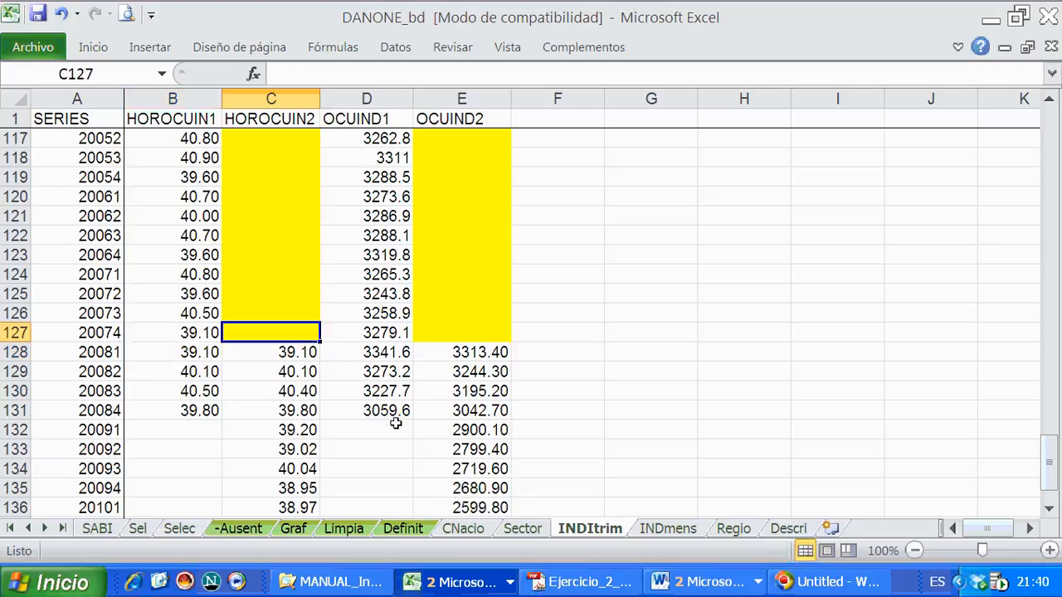
text(=)
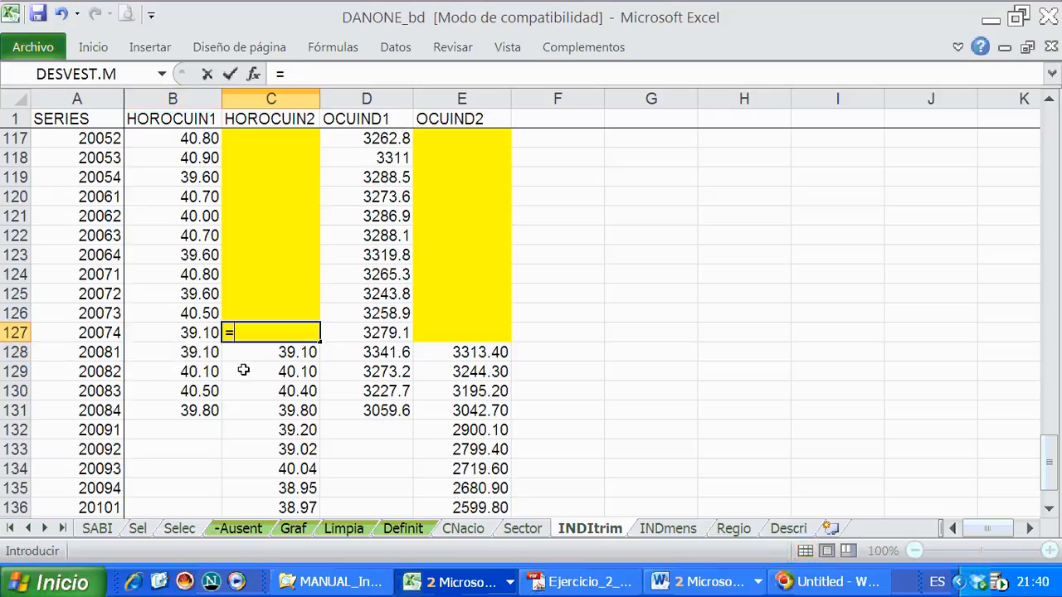
click(285, 352)
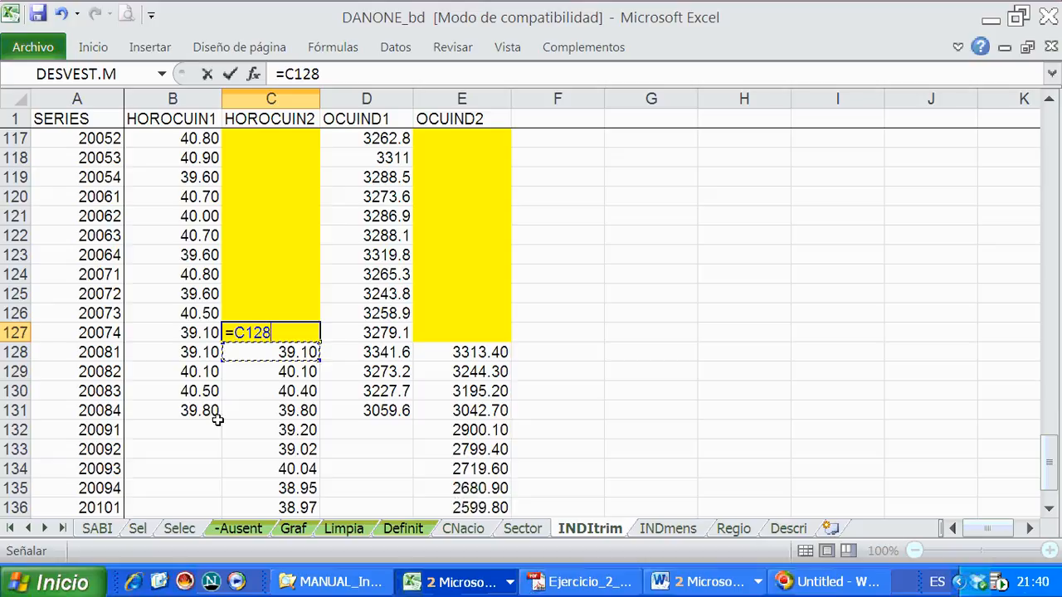
click(286, 392)
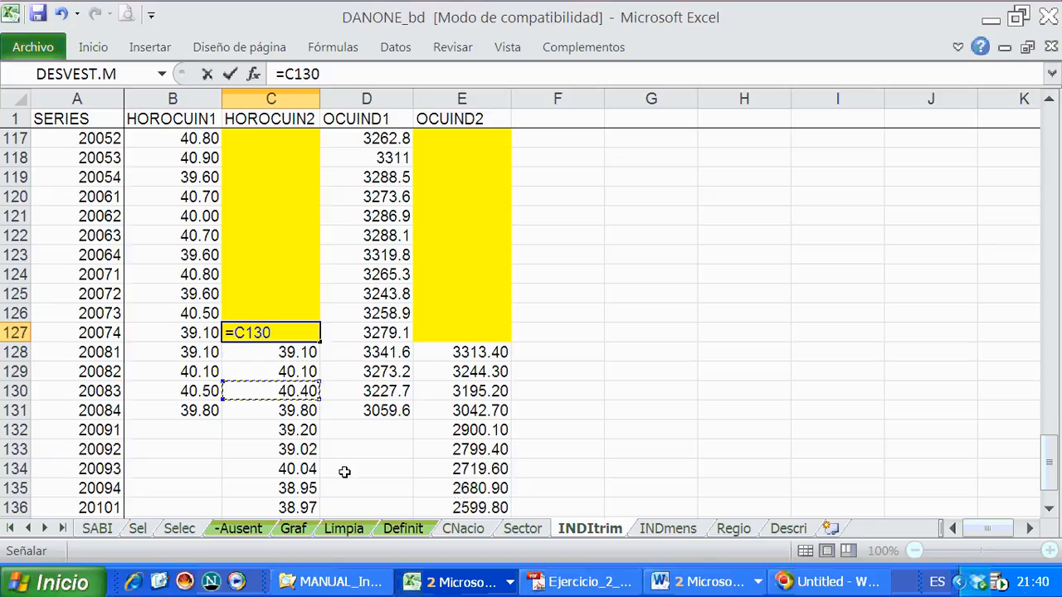
text(/)
click(199, 395)
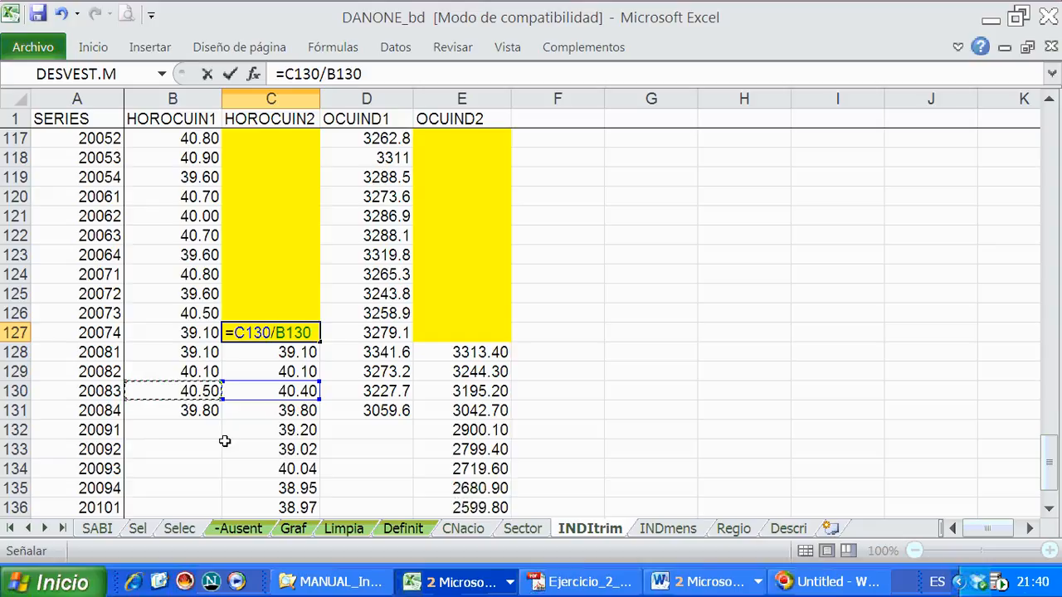
click(276, 354)
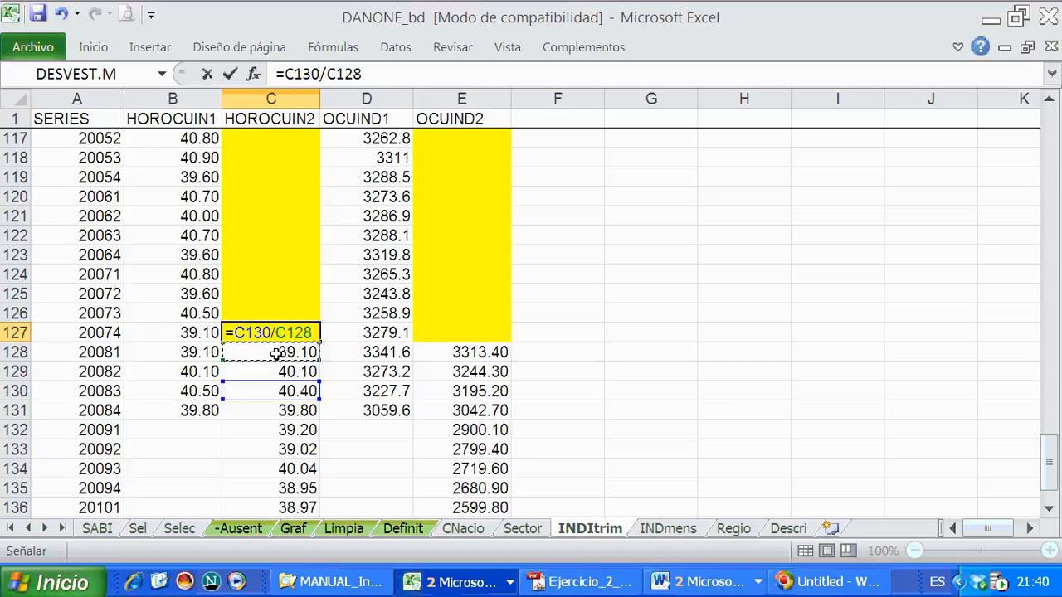
text(/)
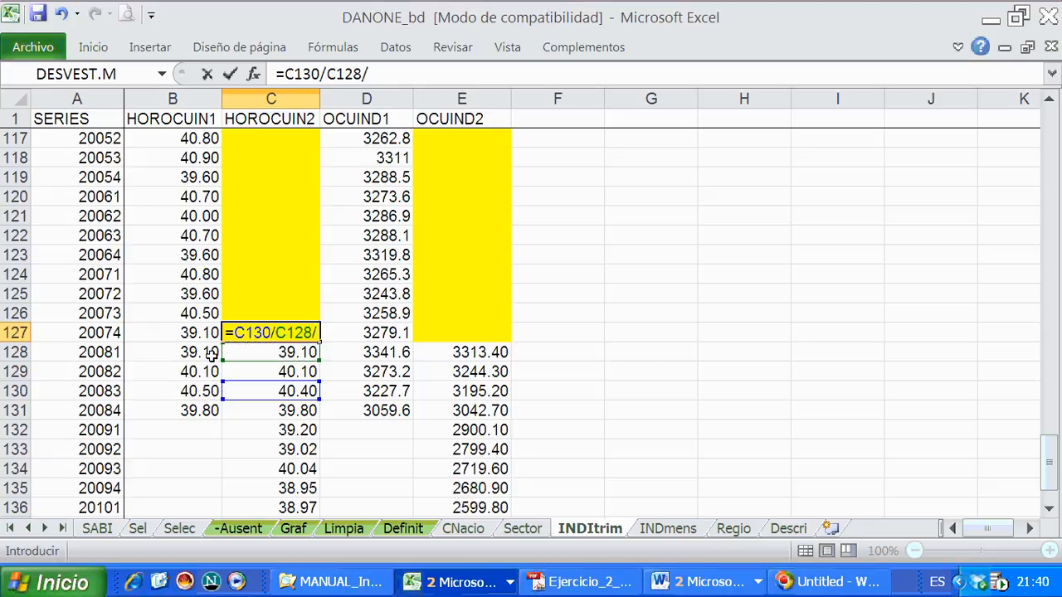
click(209, 354)
key(BackSpace)
key(BackSpace)
key(BackSpace)
key(BackSpace)
key(BackSpace)
key(BackSpace)
key(BackSpace)
key(BackSpace)
key(BackSpace)
key(BackSpace)
key(BackSpace)
key(BackSpace)
key(BackSpace)
key(BackSpace)
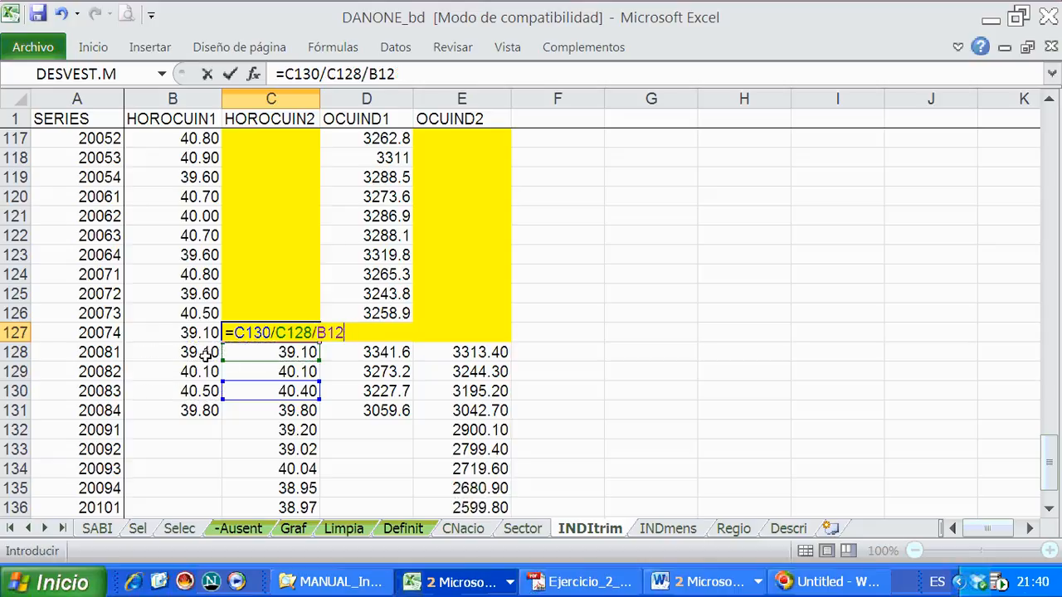
- Complete the formula in C127 as =C128/B128 to calculate the link coefficient for the HOROCUIN series
click(285, 354)
text(/)
click(196, 352)
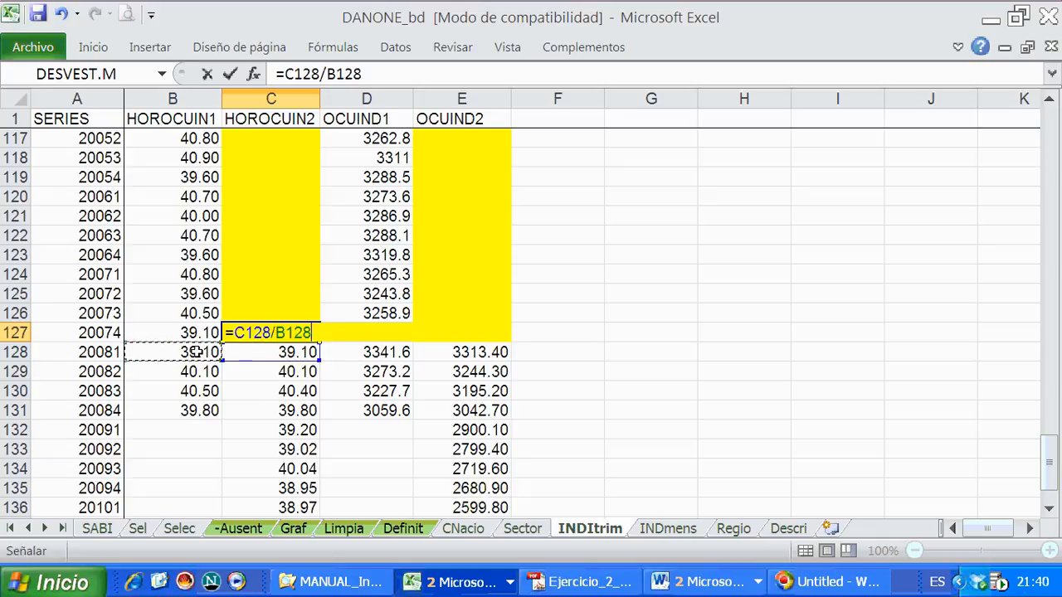
key(Return)
key(Up)
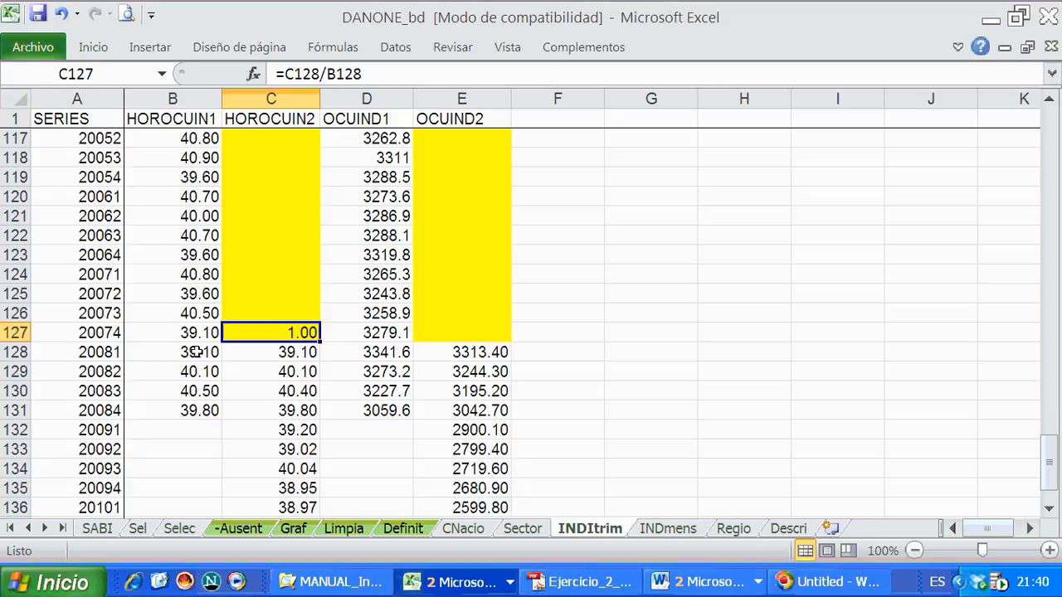
- Extend the formula in C127 to =(C128/B128)*B127 so the link coefficient multiplies the first-segment value
click(282, 74)
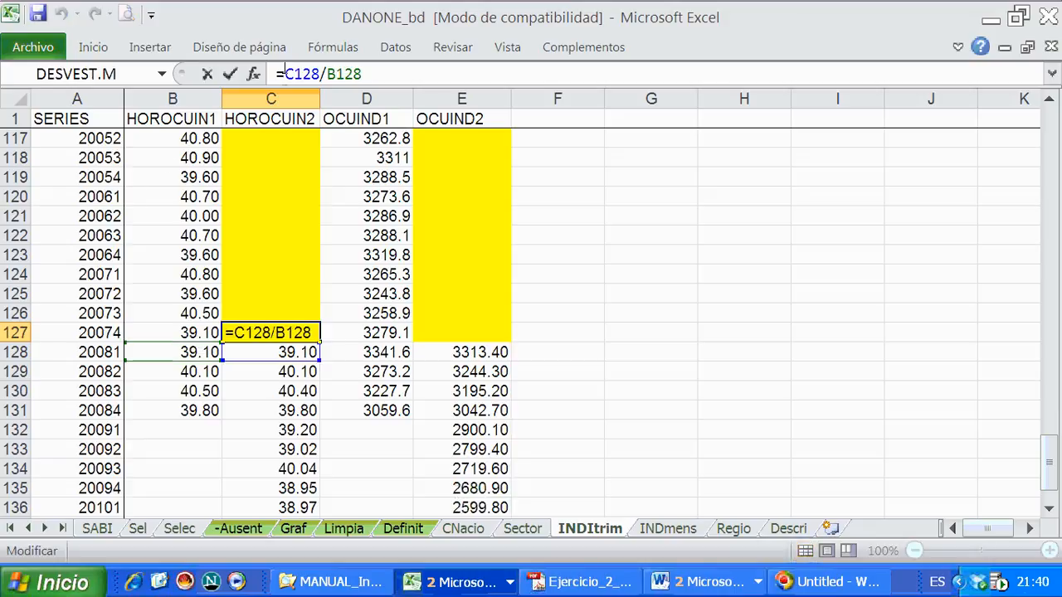
text(()
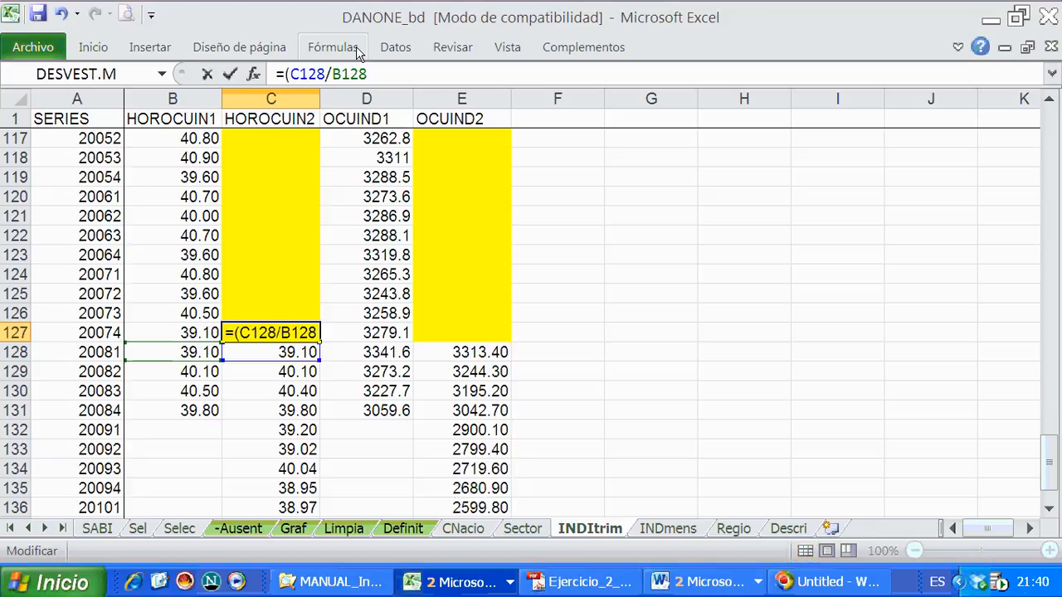
text())
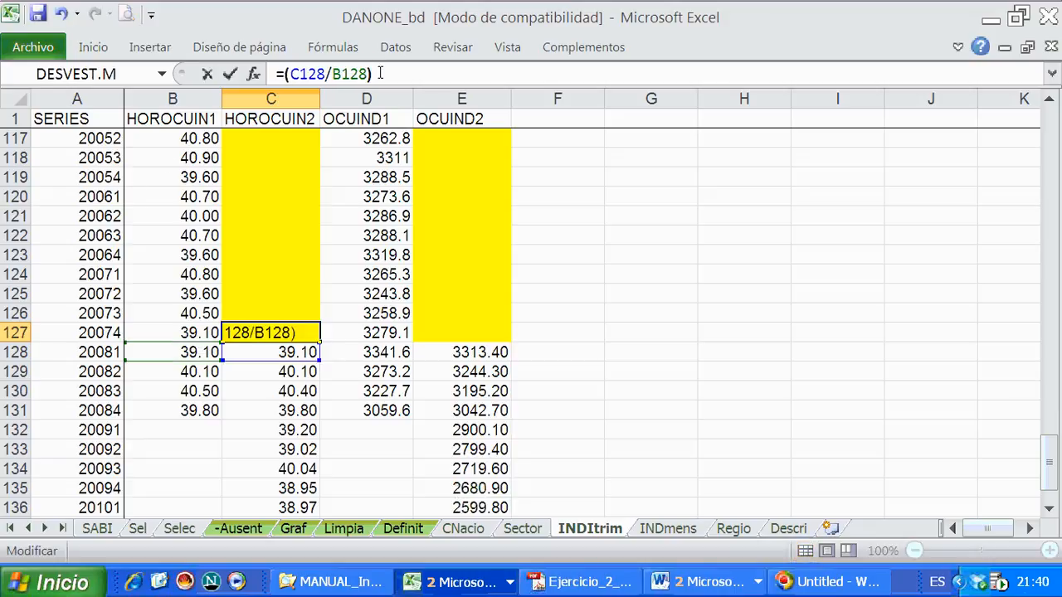
text(*)
click(190, 331)
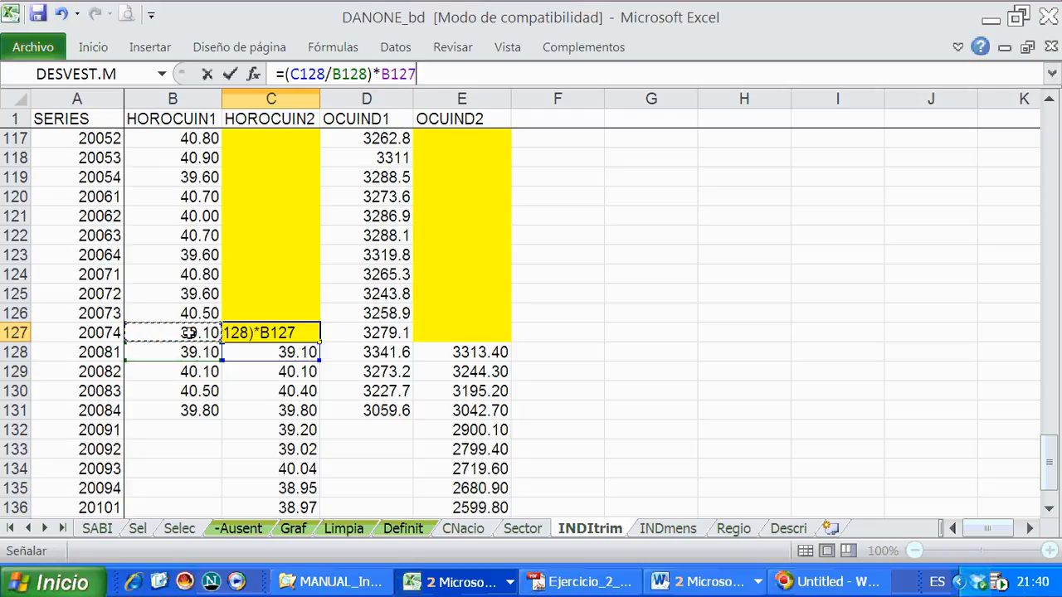
key(Return)
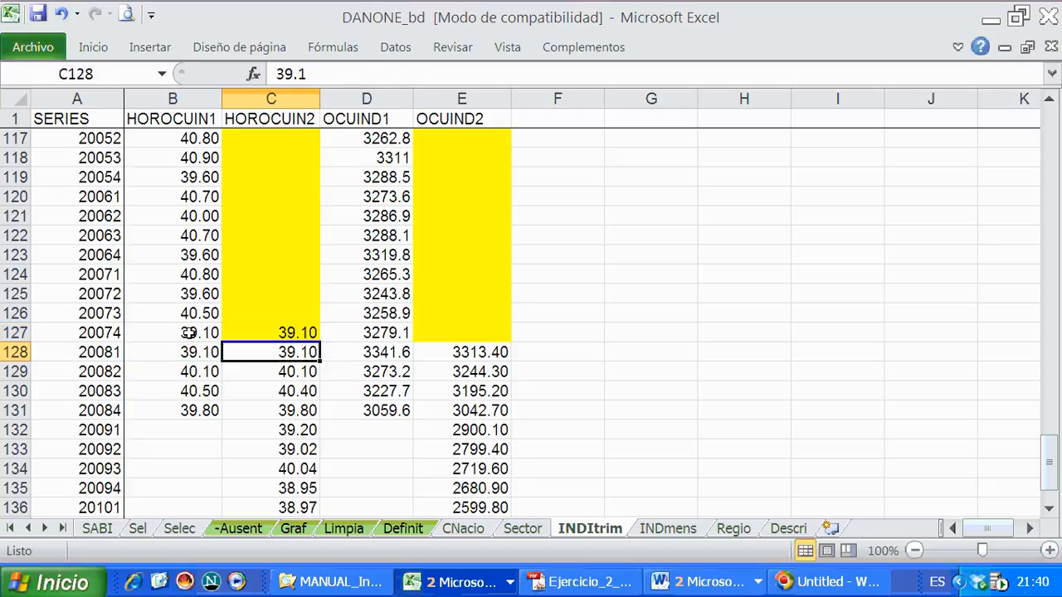
- Compare the overlapping OCUIND1 and OCUIND2 values in D128:E131 and enter the link coefficient formula =E128/D128 in E127
click(465, 337)
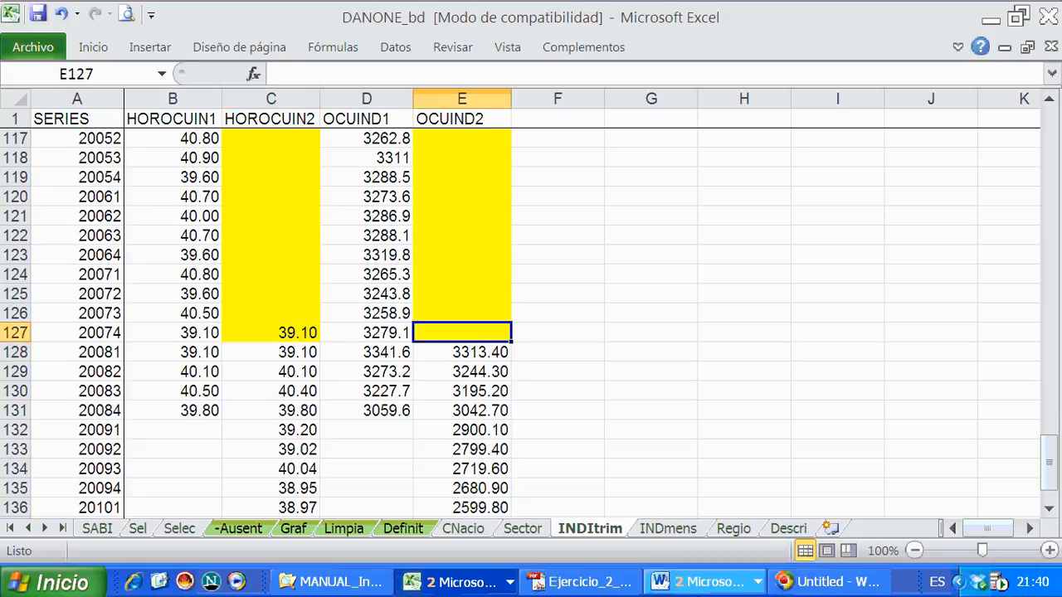
drag(383, 352, 461, 410)
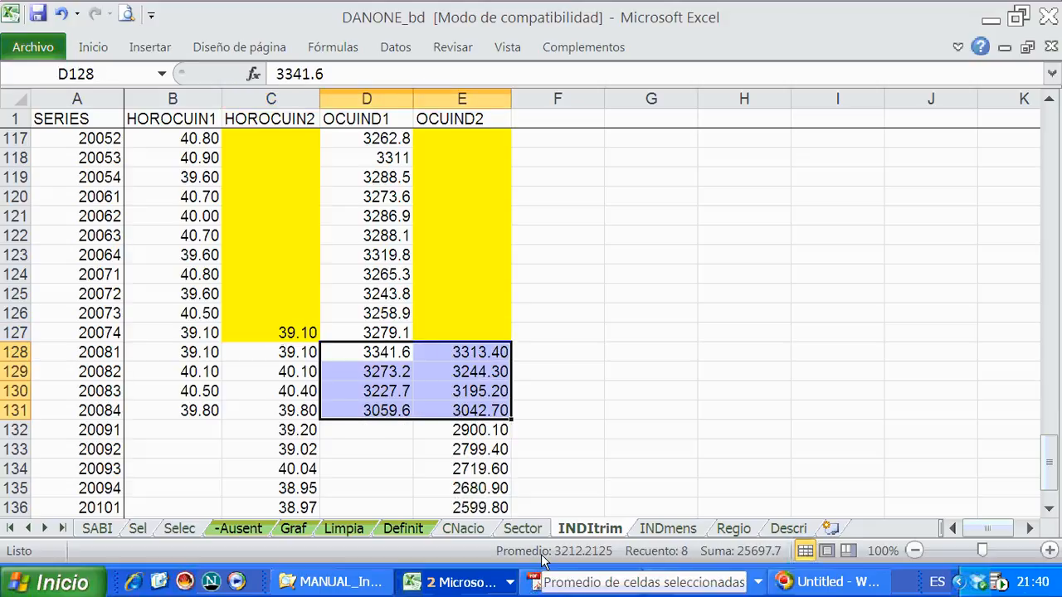
click(384, 354)
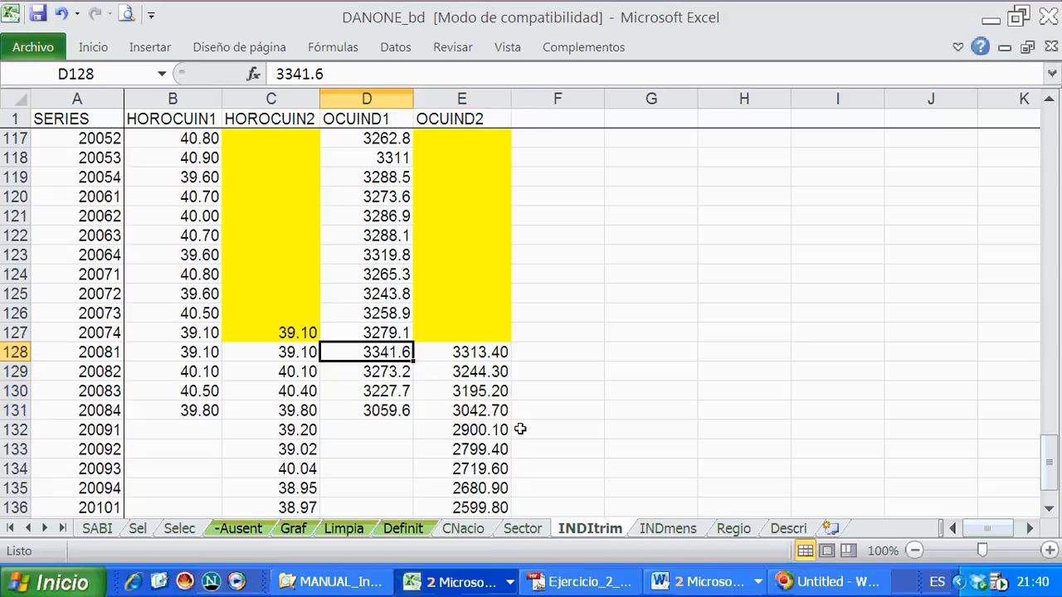
click(460, 357)
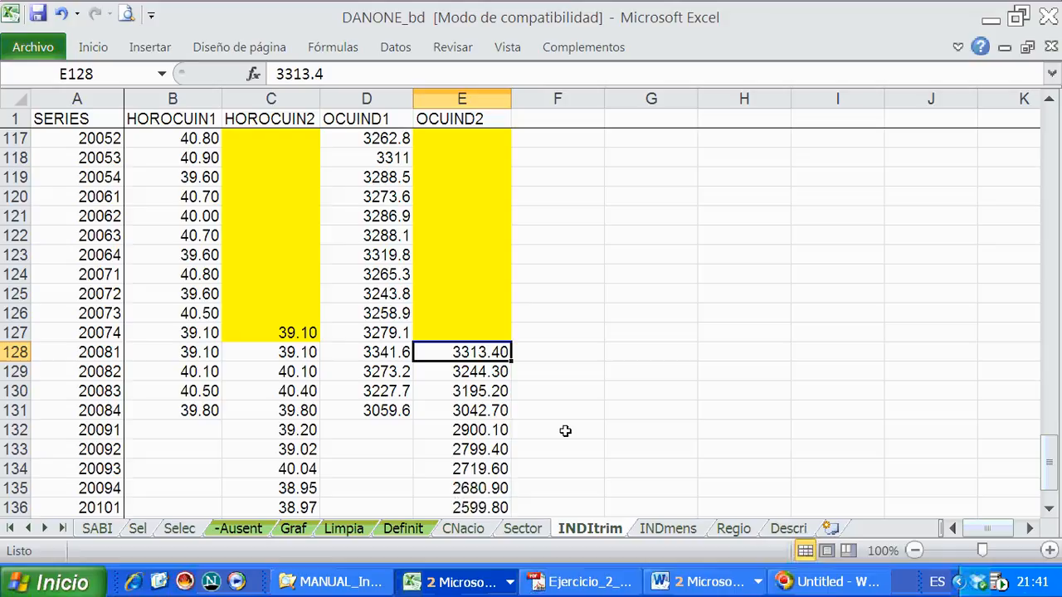
click(467, 332)
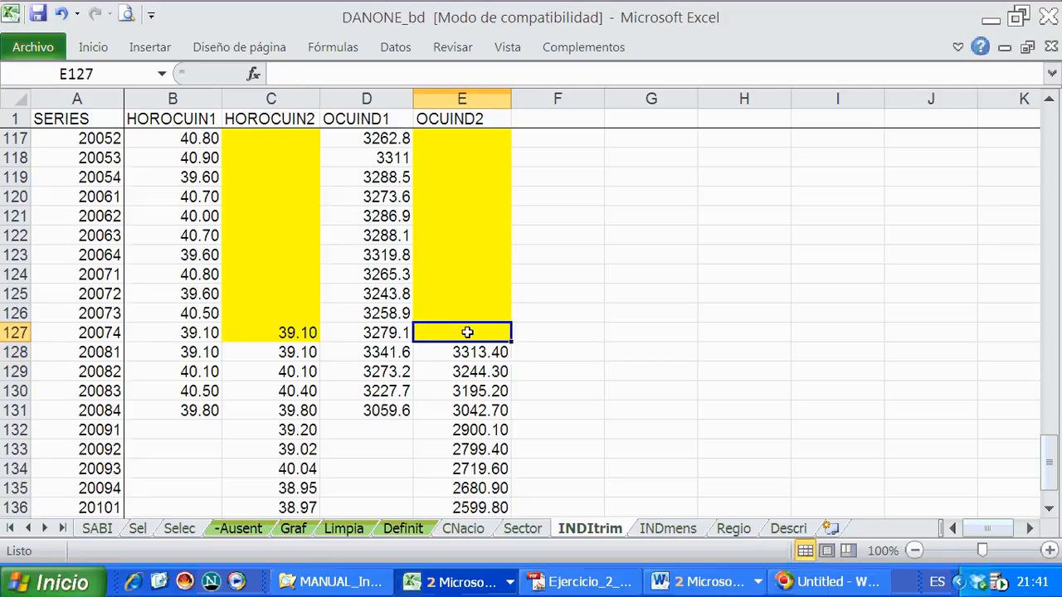
text(=)
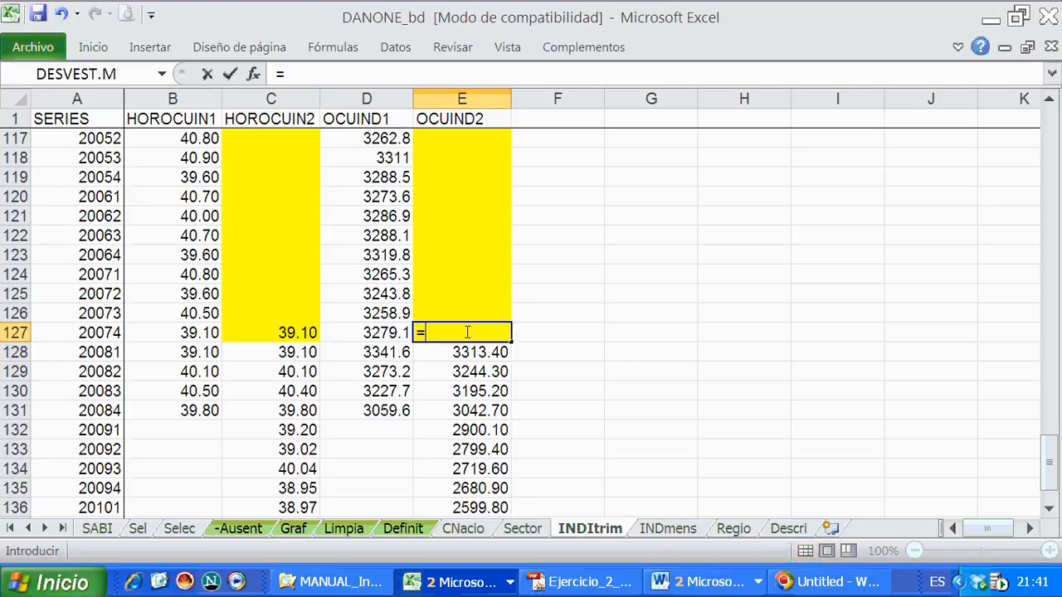
click(452, 352)
text(/)
click(399, 354)
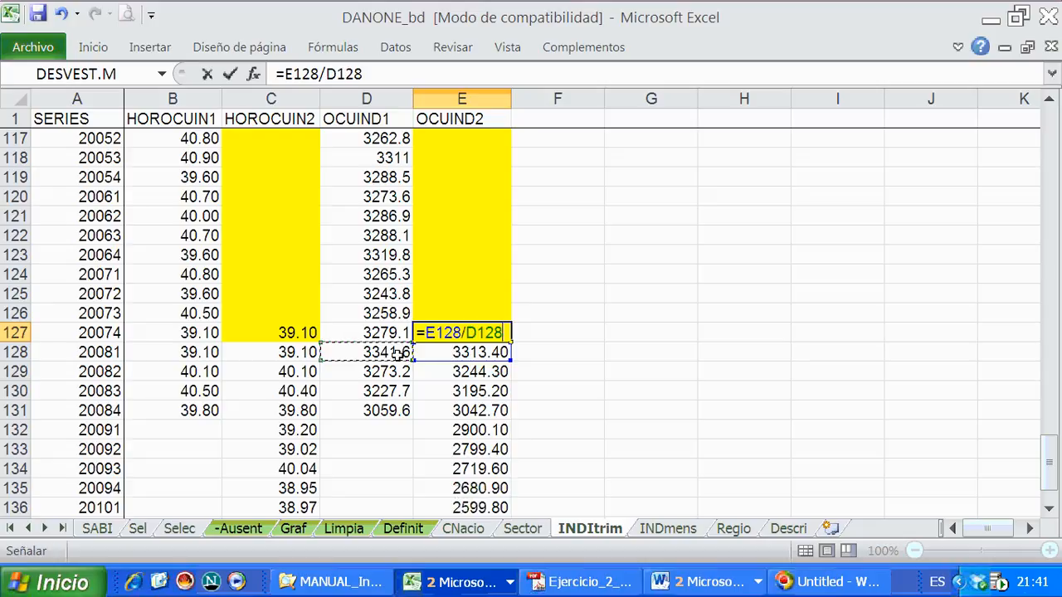
key(Return)
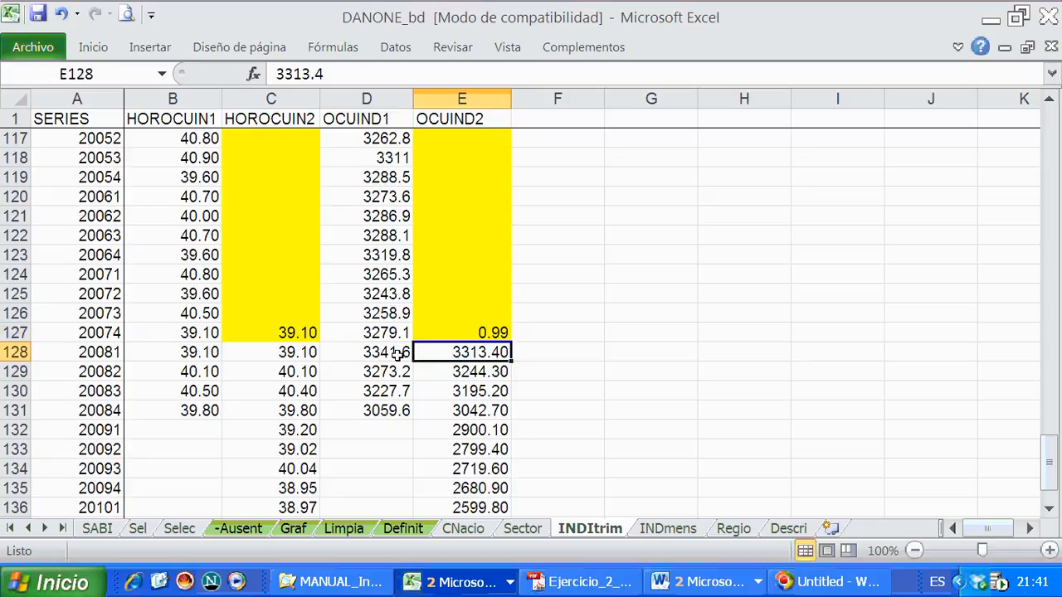
- Extend the formula in E127 to =(E128/D128)*D127 so the coefficient multiplies the OCUIND1 value
click(462, 336)
click(292, 76)
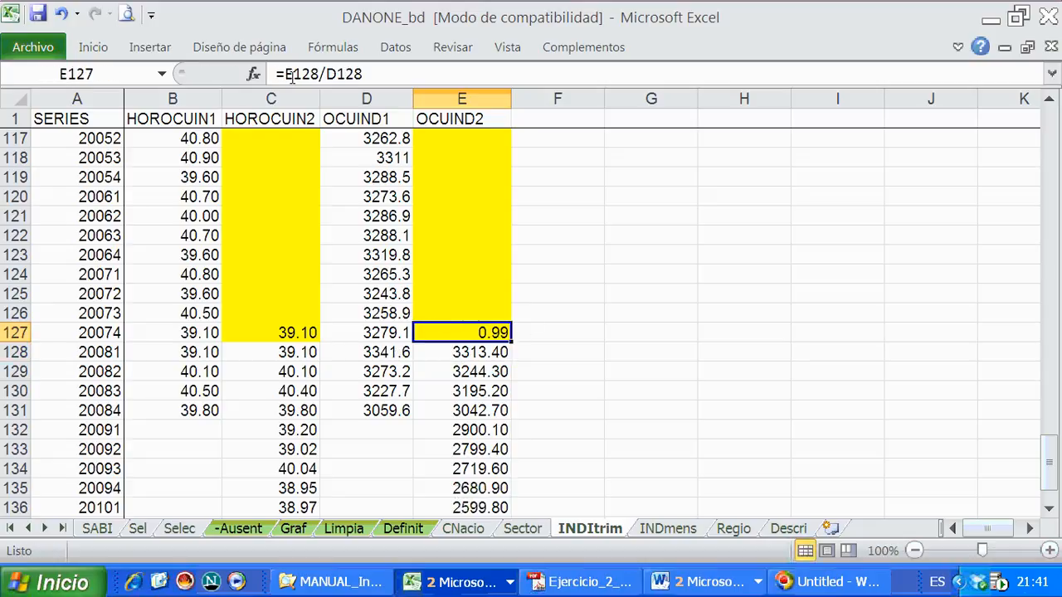
text(()
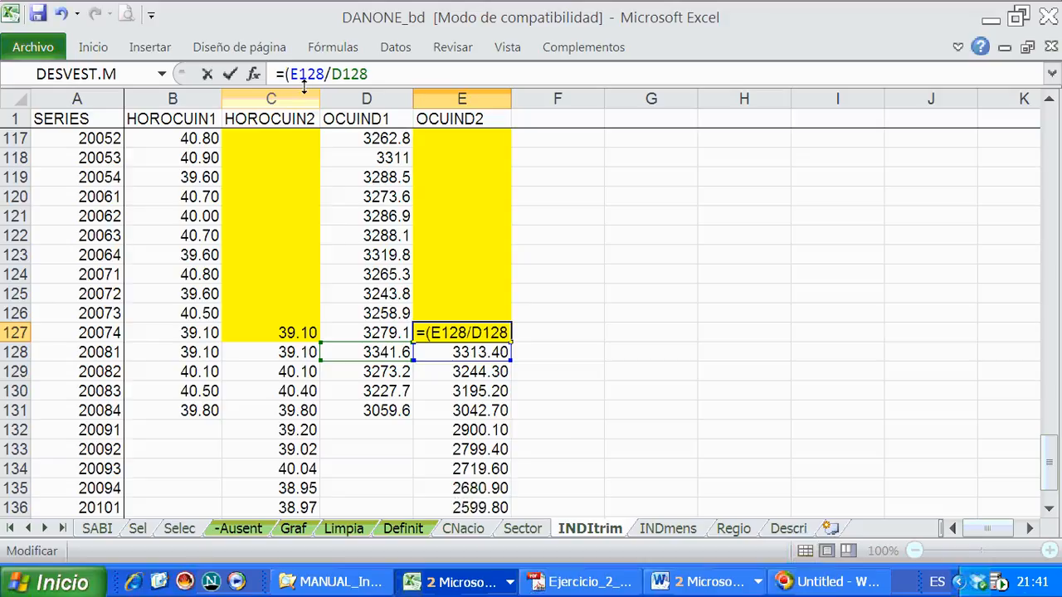
text())
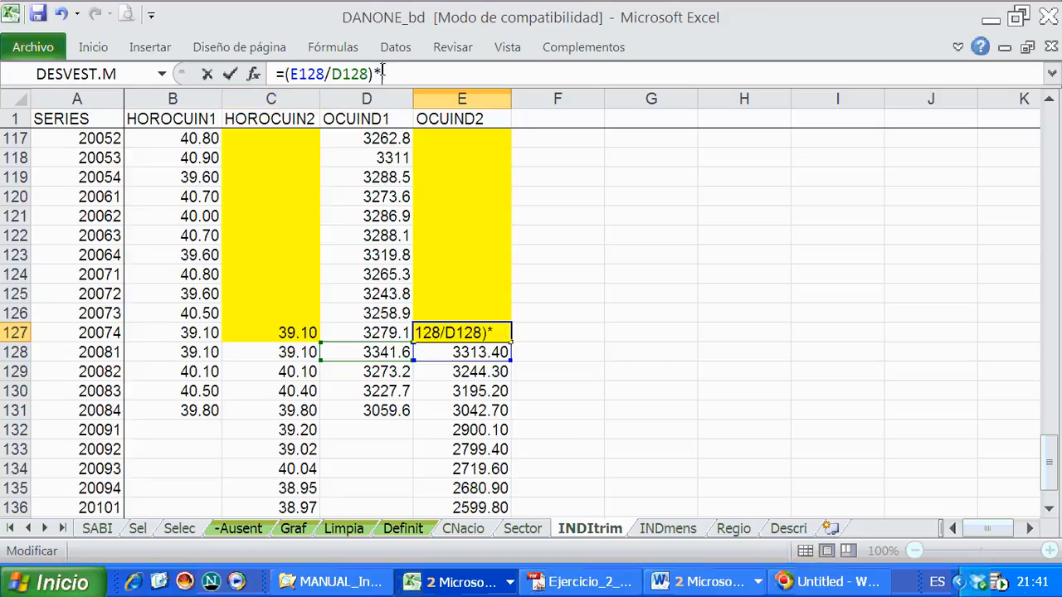
text(*)
click(366, 329)
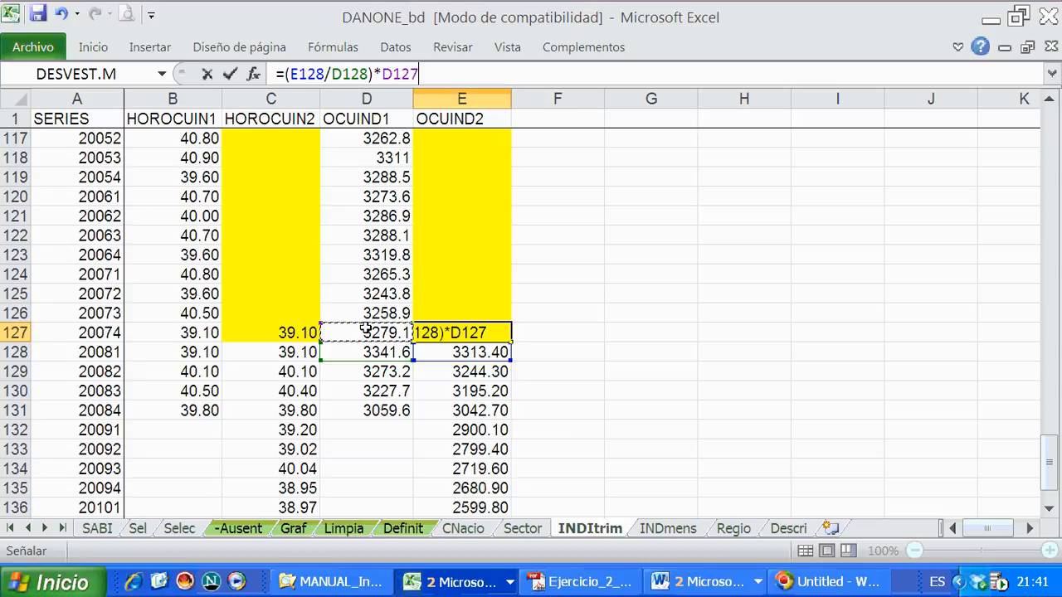
key(Return)
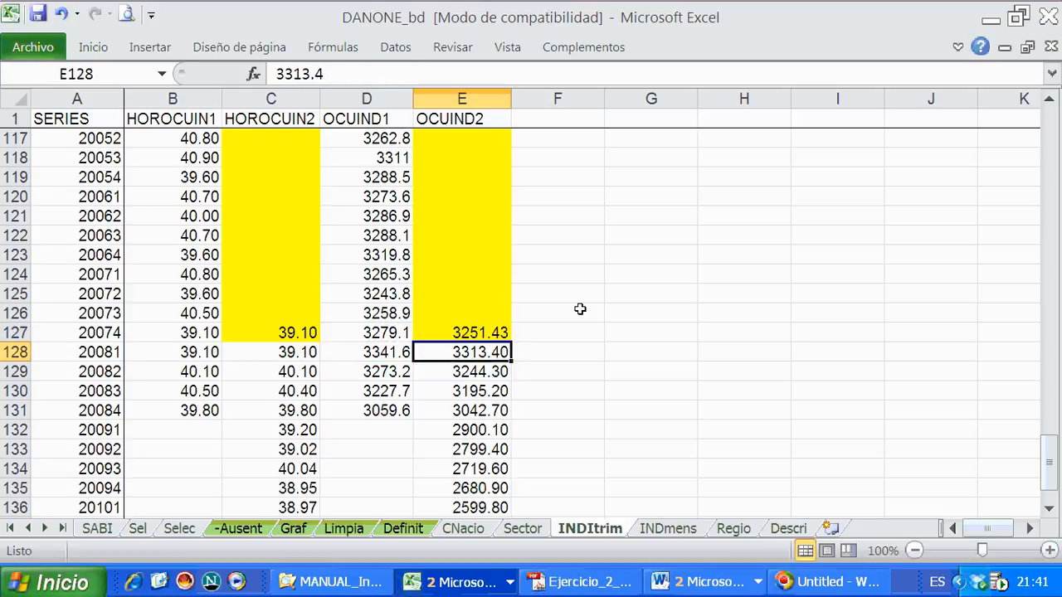
- Copy the E127 formula and paste only the formula over the OCUIND2 cells E2:E127
click(491, 327)
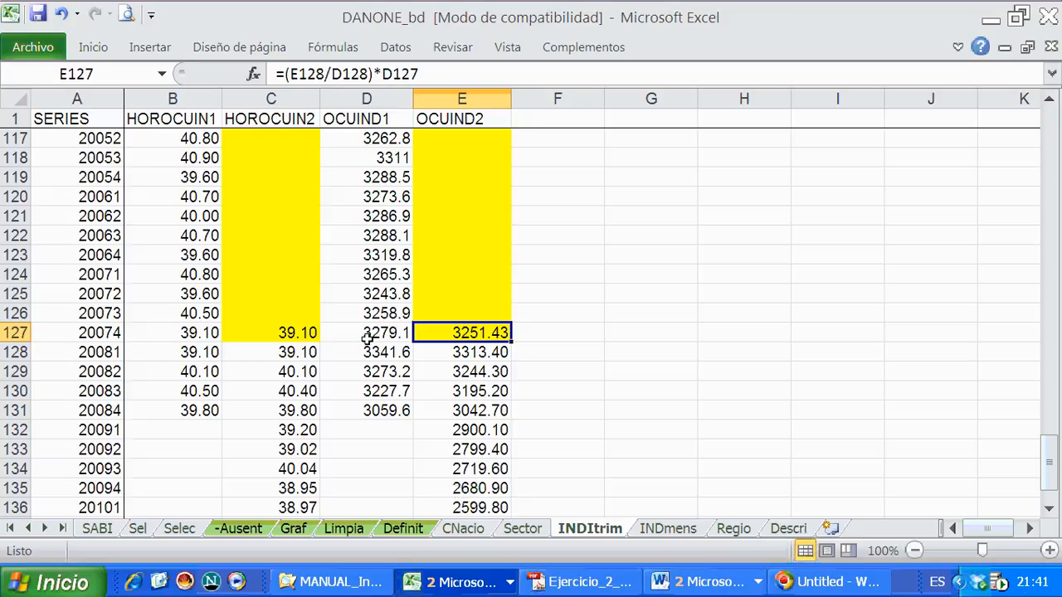
right_click(467, 332)
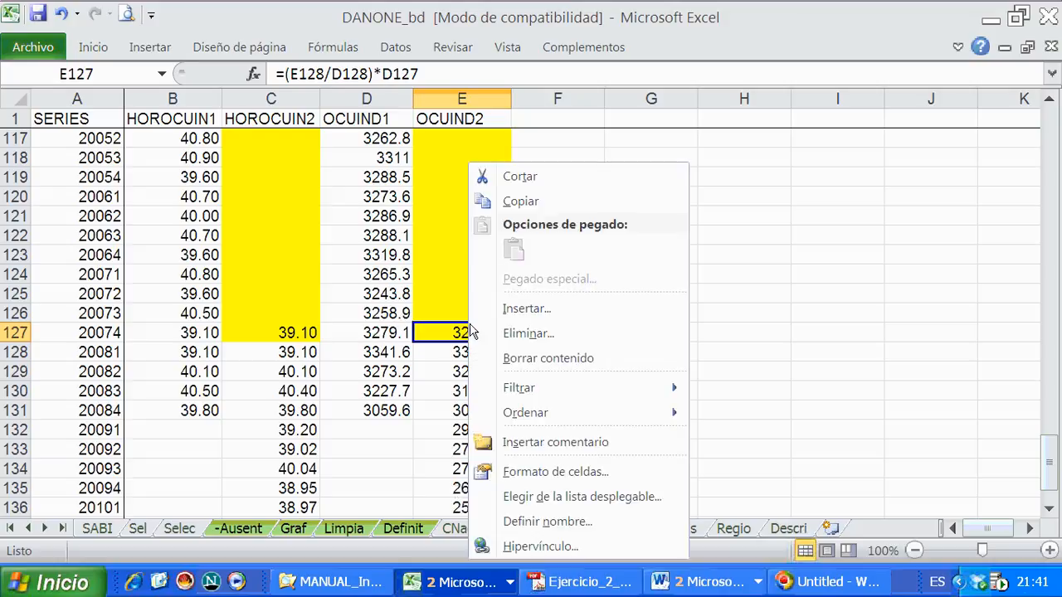
click(507, 206)
drag(455, 329, 438, 126)
right_click(477, 227)
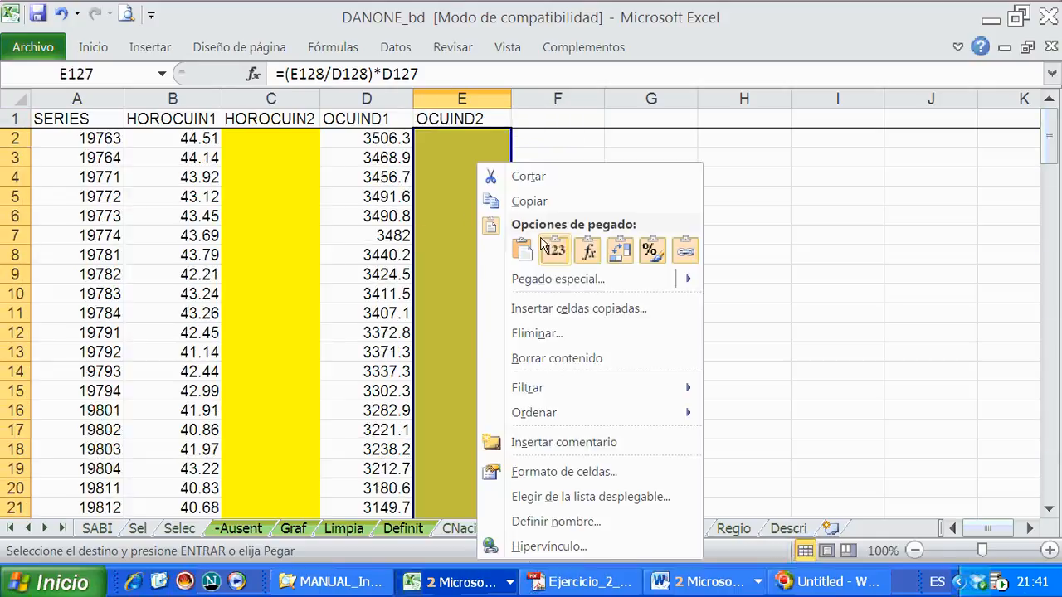
click(587, 250)
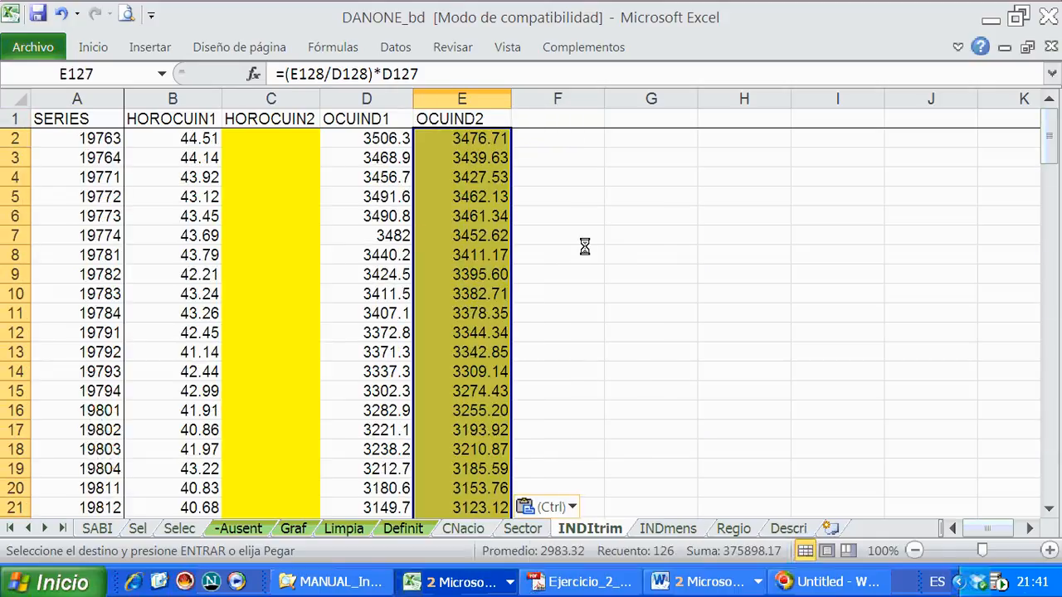
- Examine the cell references of the pasted formula in E43 and review the filled OCUIND2 values down the column
scroll(525, 427, down, 11)
click(454, 294)
click(324, 74)
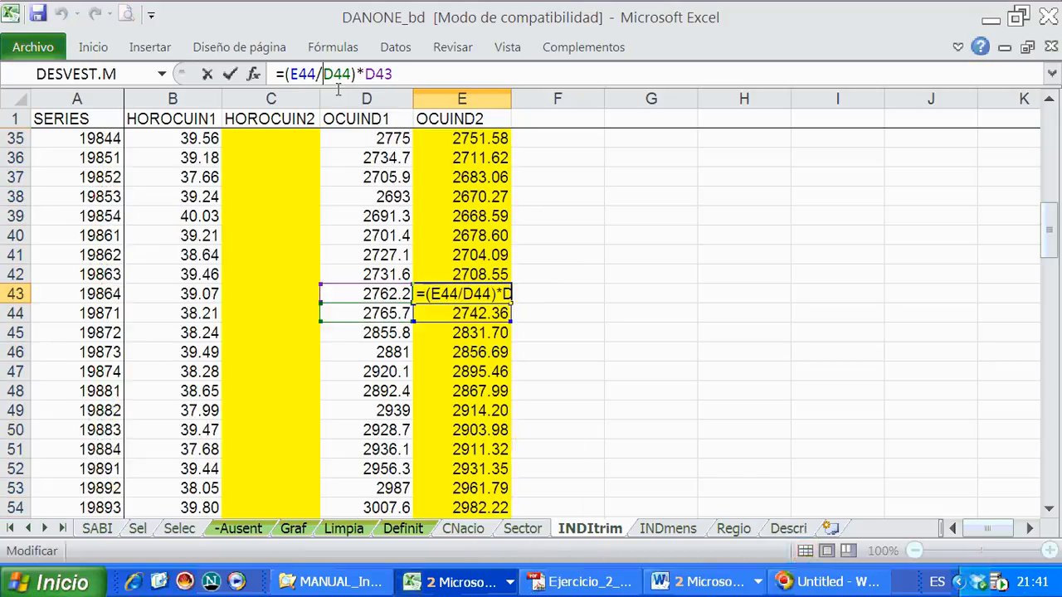
key(Return)
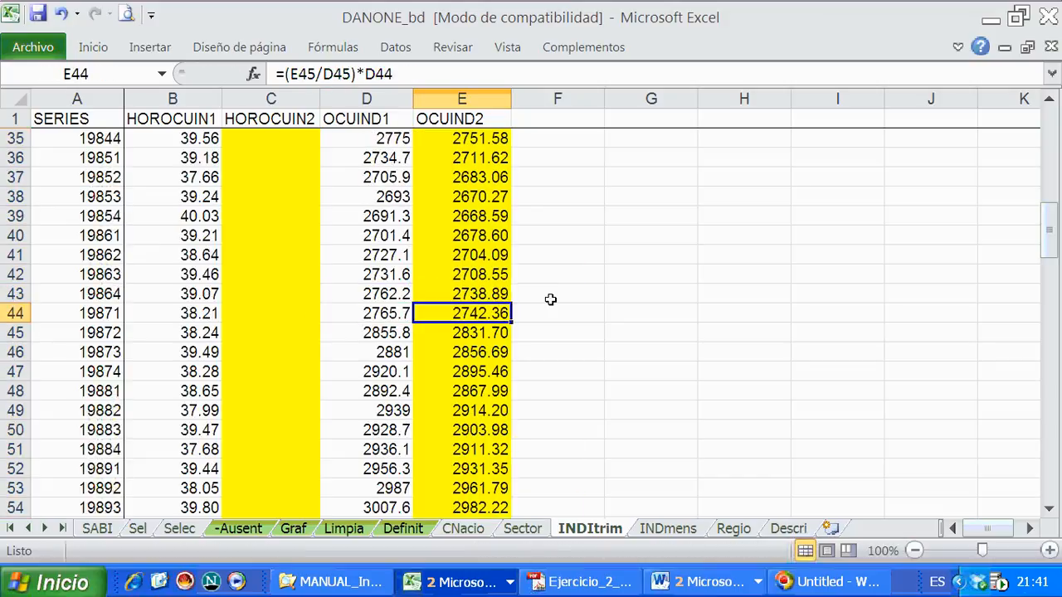
scroll(550, 299, down, 20)
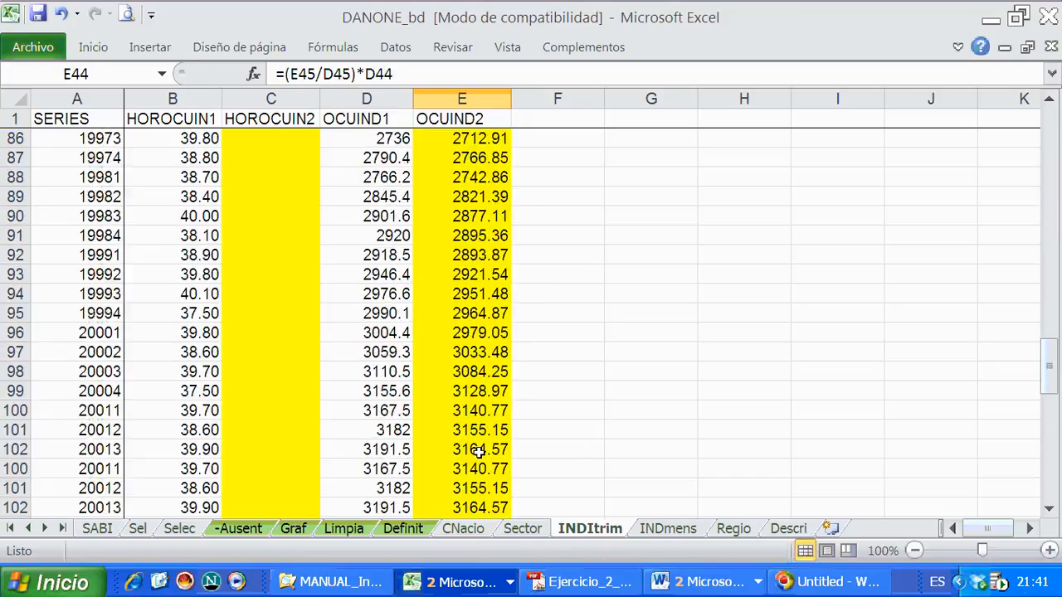
scroll(482, 441, down, 3)
scroll(465, 283, up, 5)
- Check the formula in E127 against the link-quarter cells E128 and D128 and review the filled OCUIND2 values above
click(470, 411)
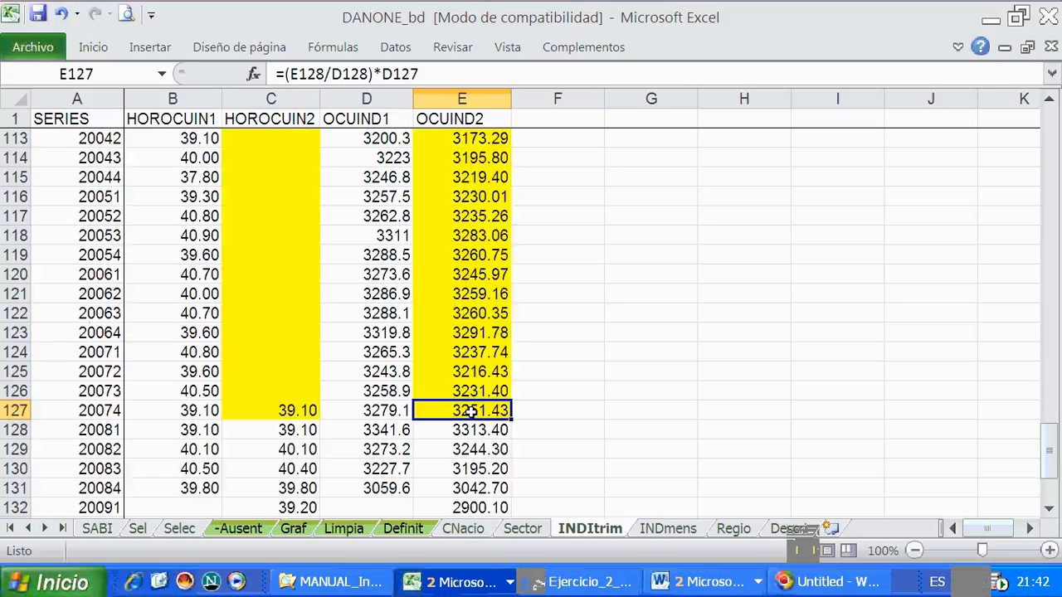
click(473, 429)
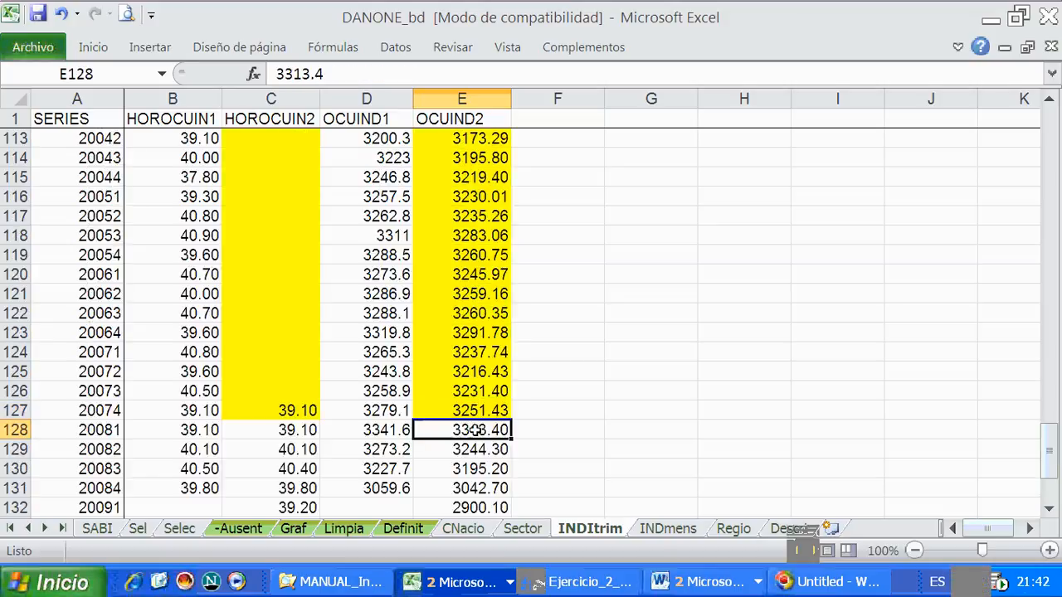
click(371, 431)
click(469, 411)
scroll(470, 411, up, 20)
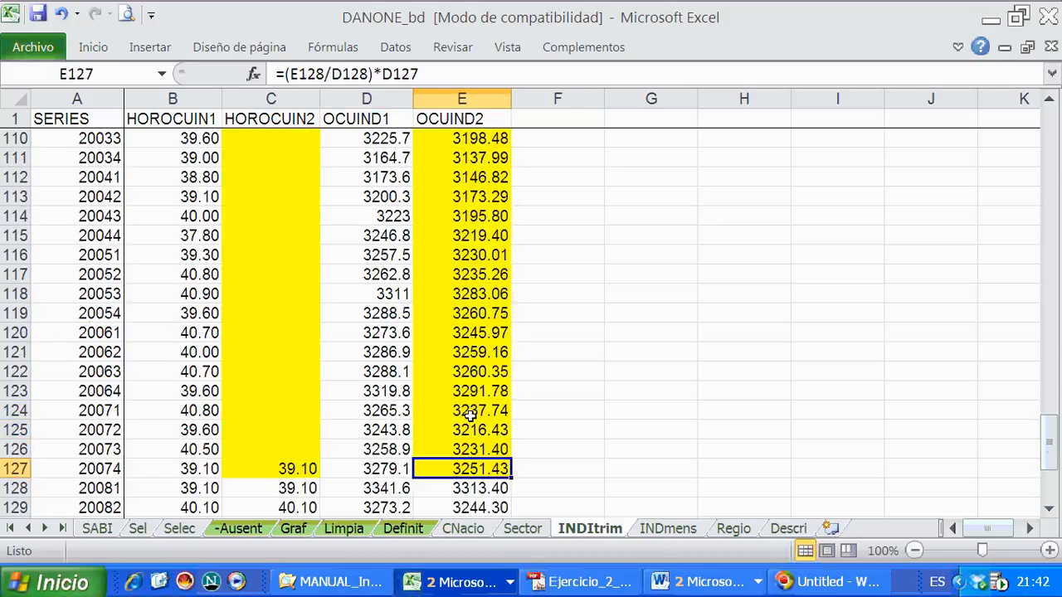
scroll(467, 413, up, 5)
scroll(464, 390, down, 20)
scroll(458, 375, down, 20)
scroll(440, 331, up, 4)
- Compare the OCUIND1 and OCUIND2 values of link quarter 20081 with the references in the E127 formula
click(457, 368)
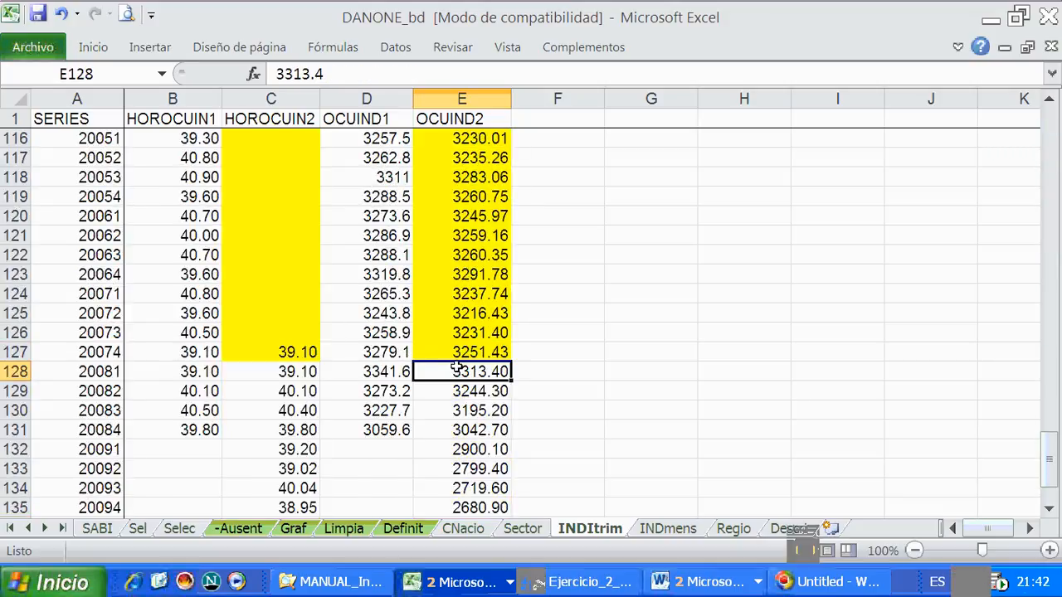
click(389, 372)
click(469, 373)
click(394, 374)
click(450, 373)
click(454, 354)
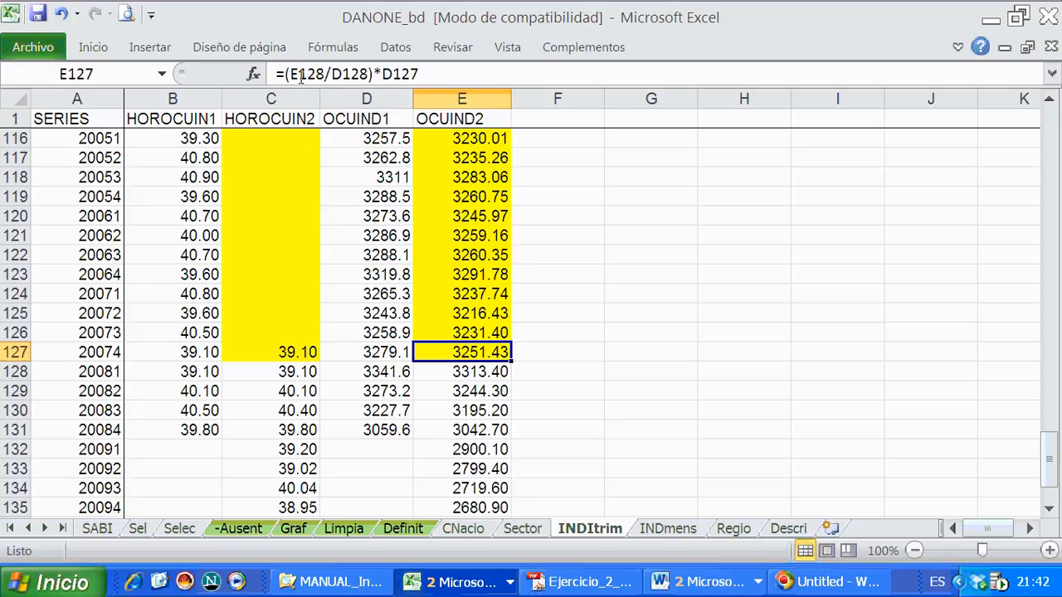
- Fix the row of both link-quarter references in E127 so the formula reads =(E$128/D$128)*D127
drag(290, 74, 369, 74)
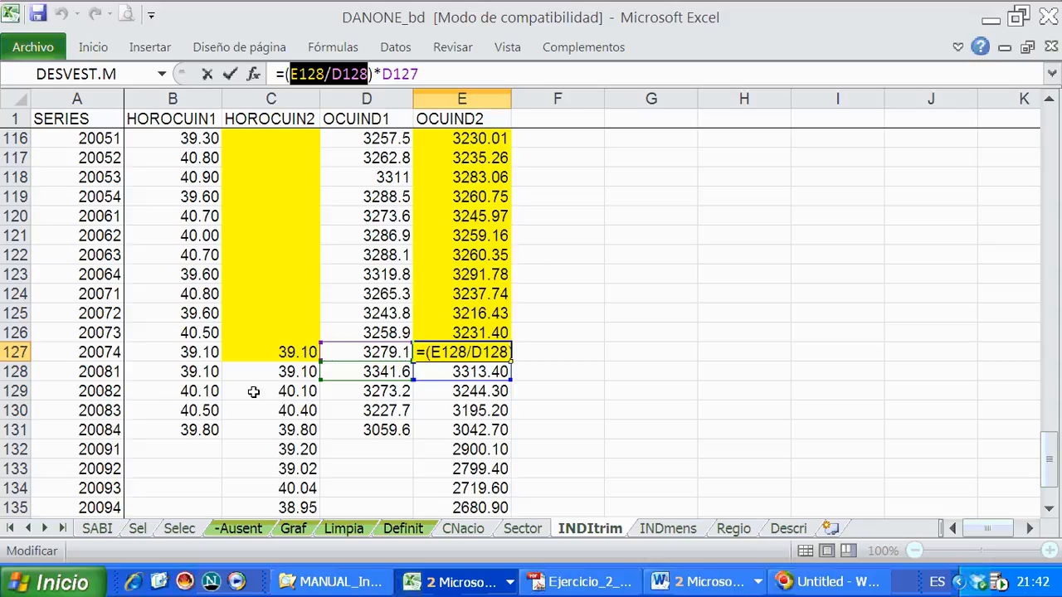
click(299, 75)
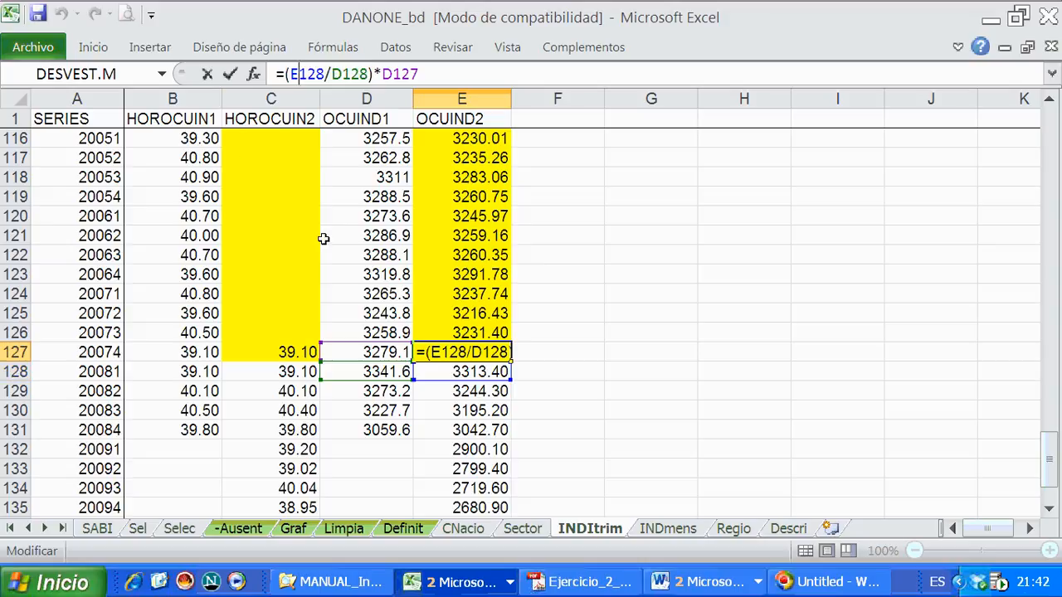
text($)
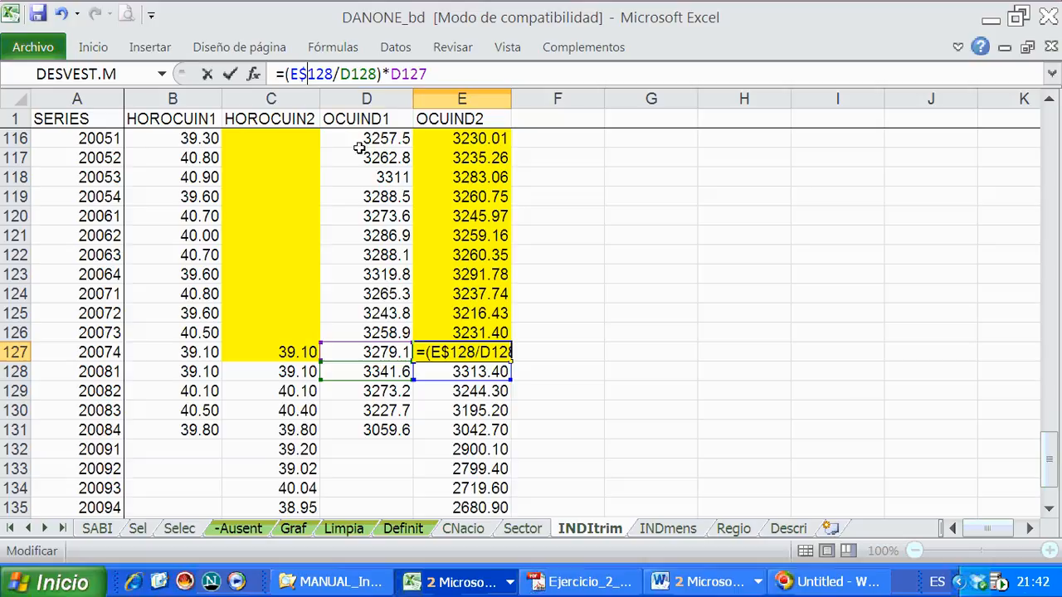
click(350, 74)
text($)
key(Return)
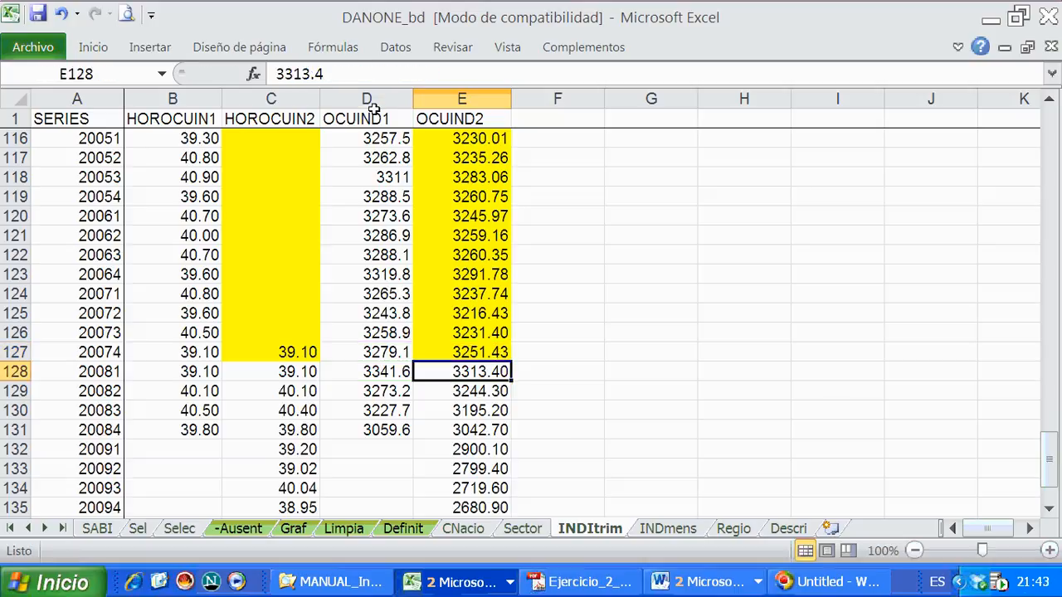
click(62, 14)
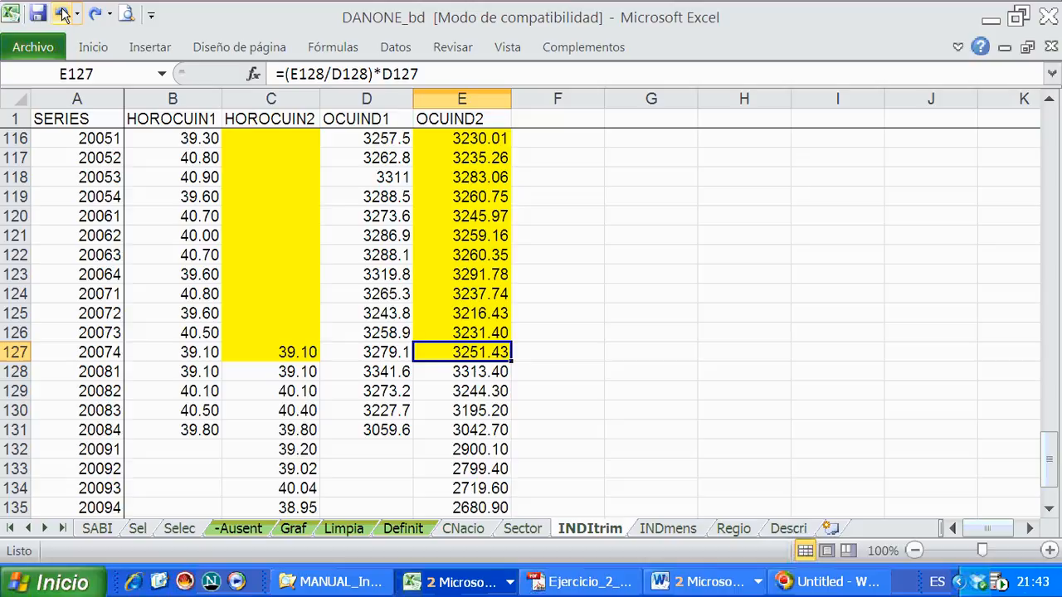
click(96, 14)
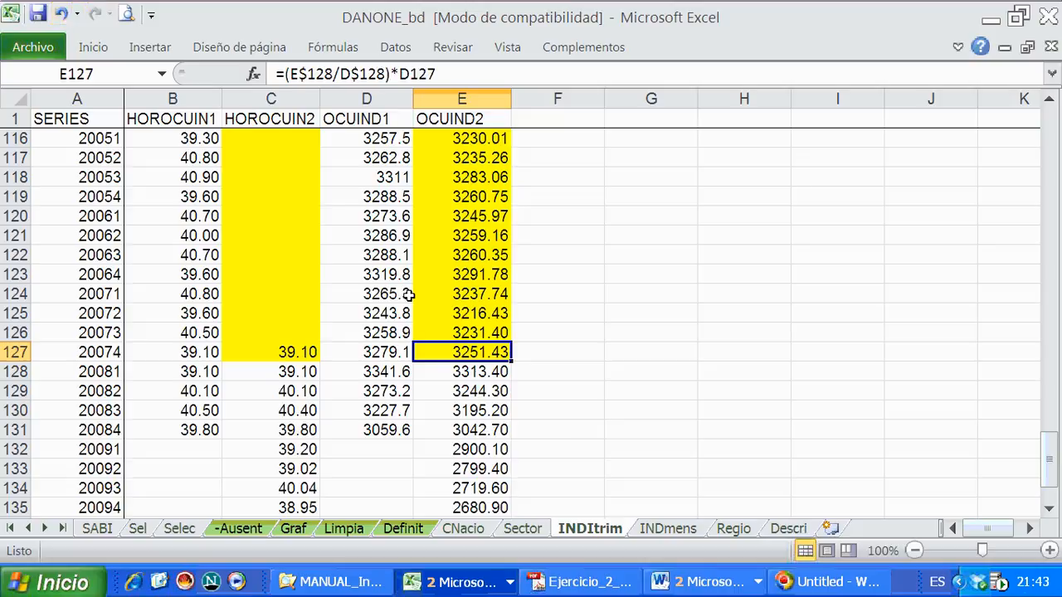
- Copy the E127 formula and paste only the formula over the OCUIND2 cells E2:E126
right_click(467, 345)
click(489, 202)
drag(467, 332, 438, 137)
right_click(441, 165)
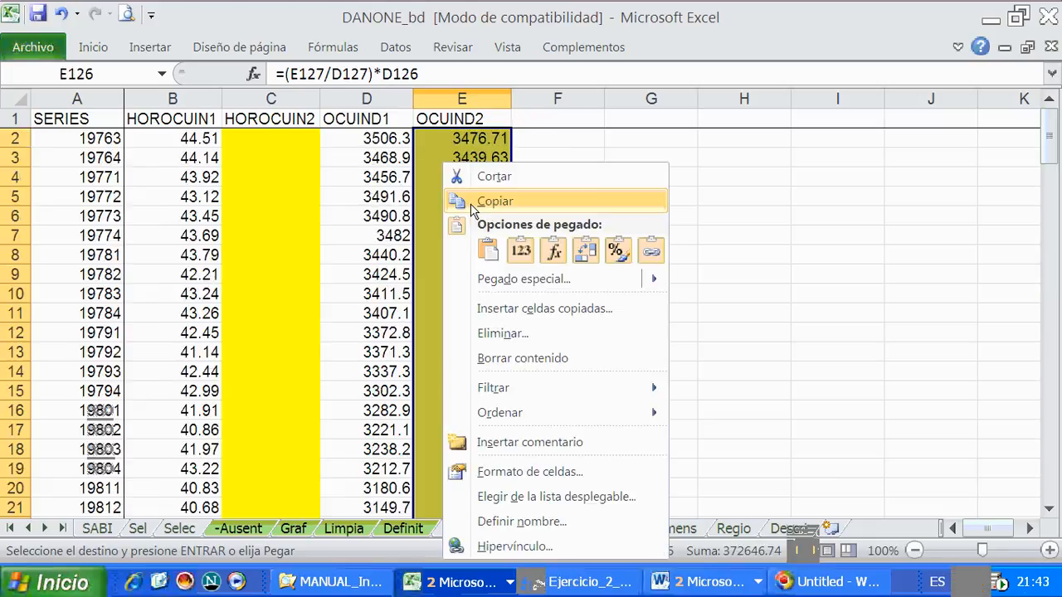
click(555, 253)
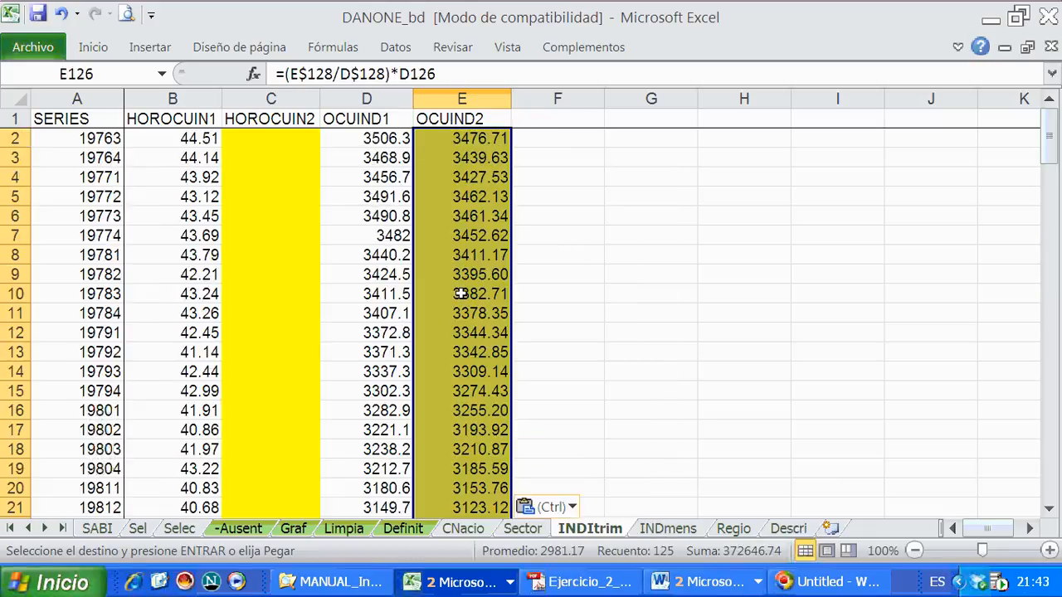
- Check which cells the pasted OCUIND2 formulas in E118 and E119 refer to
scroll(521, 411, down, 3)
scroll(521, 410, down, 20)
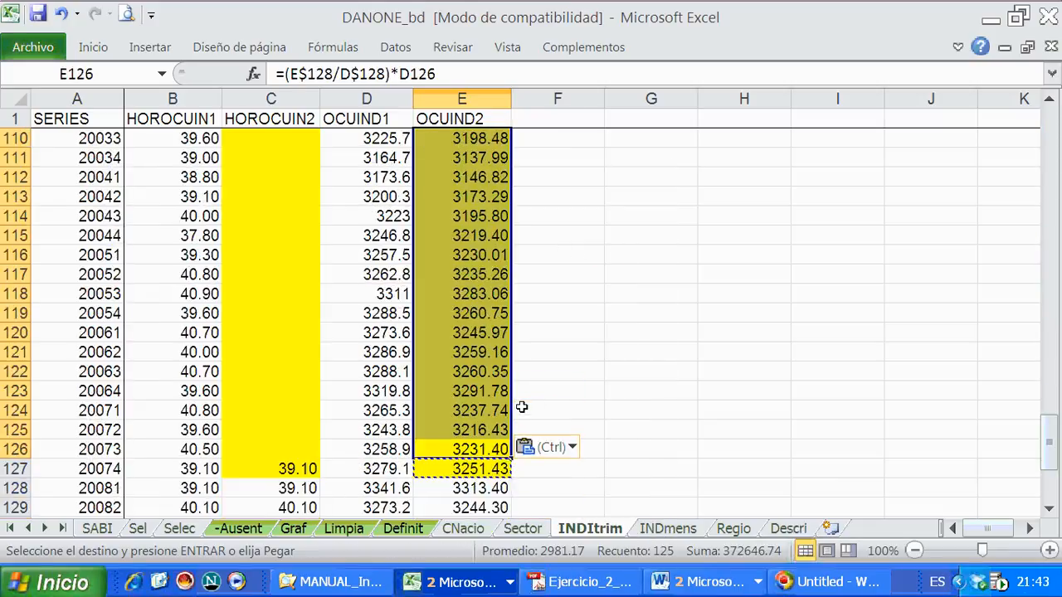
click(521, 398)
click(452, 295)
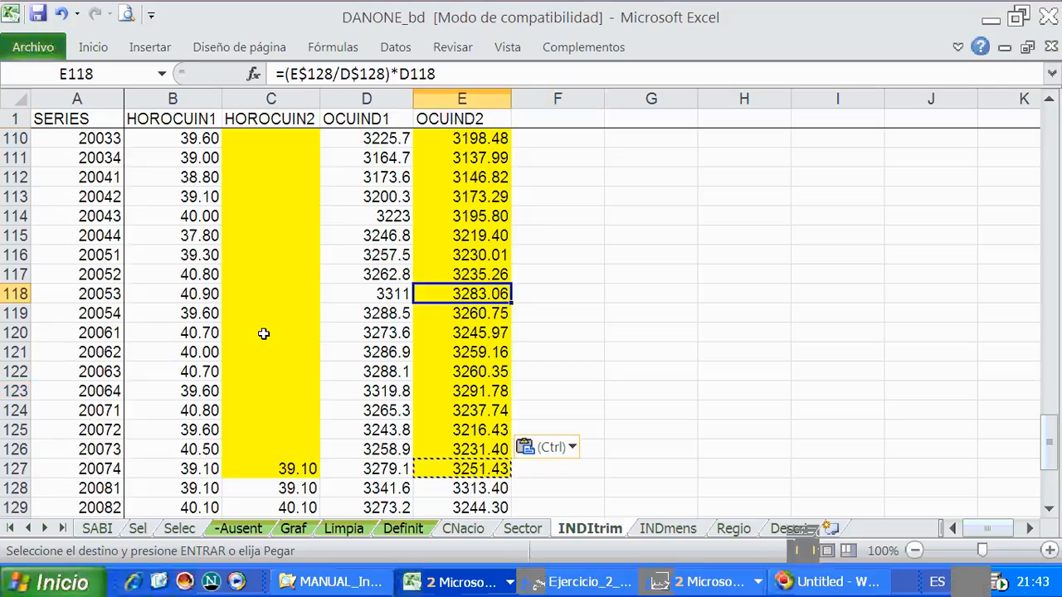
click(333, 73)
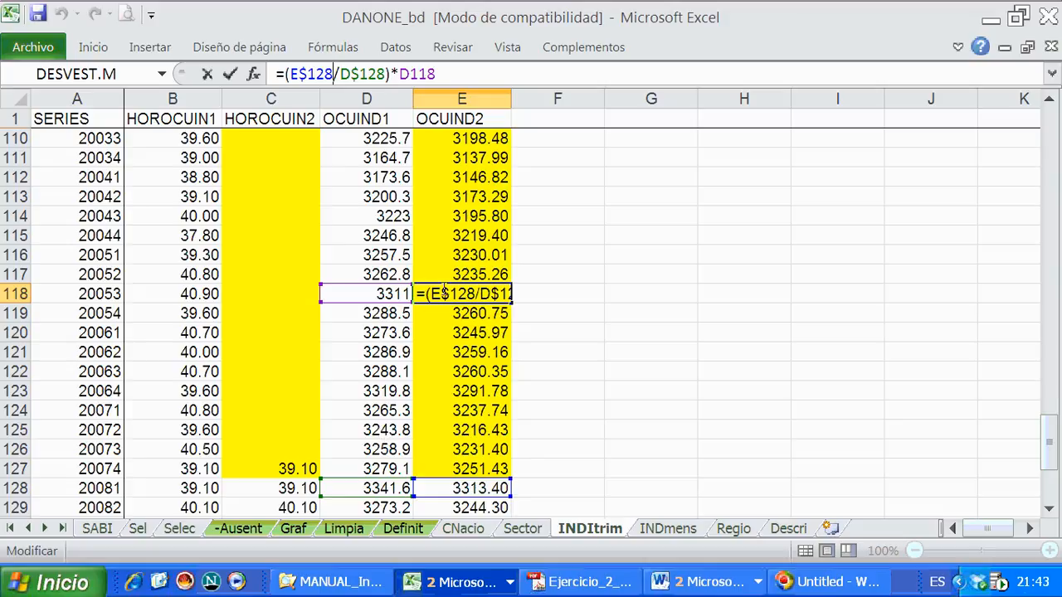
key(Return)
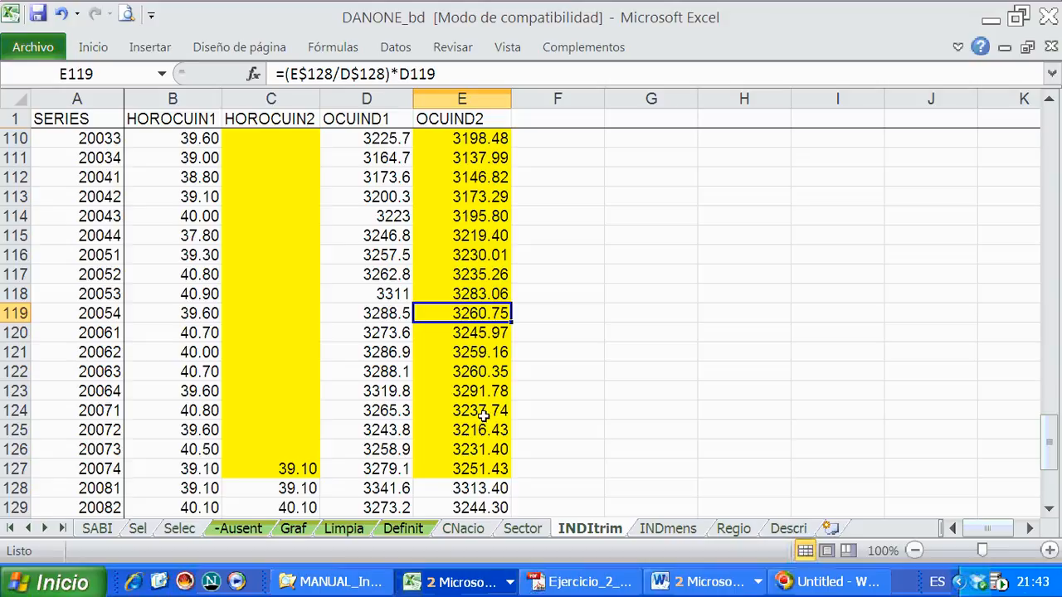
key(F2)
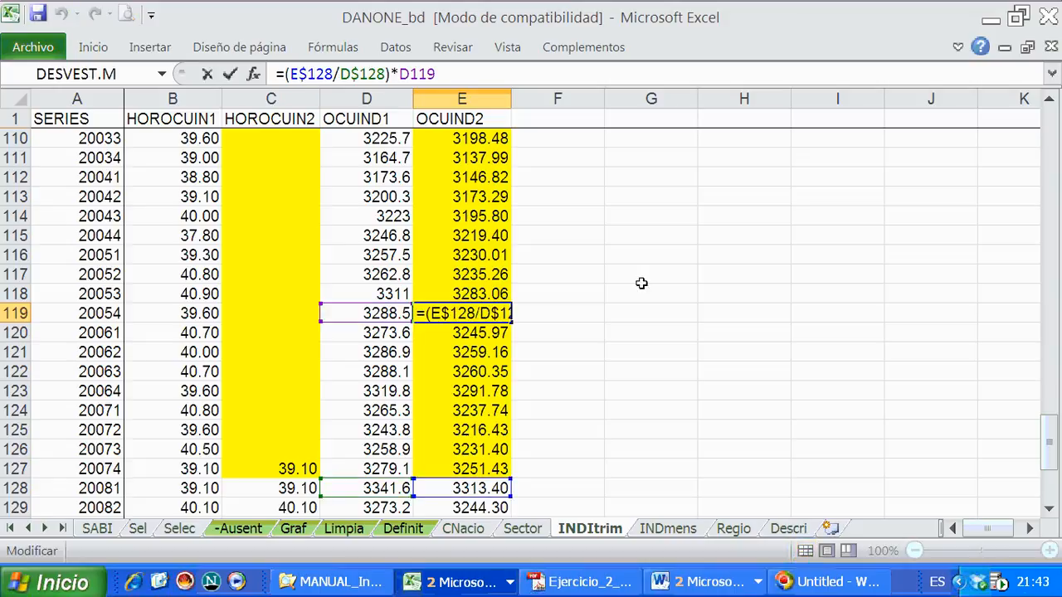
key(Return)
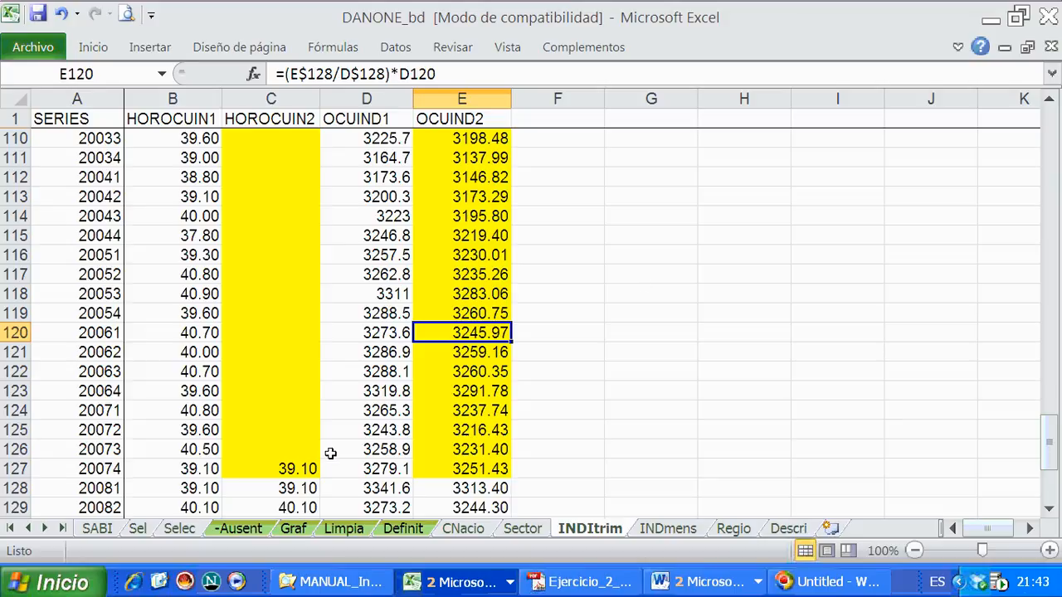
- Fix the row of the link-quarter references in C127 so the formula reads =(C$128/B$128)*B127
click(291, 465)
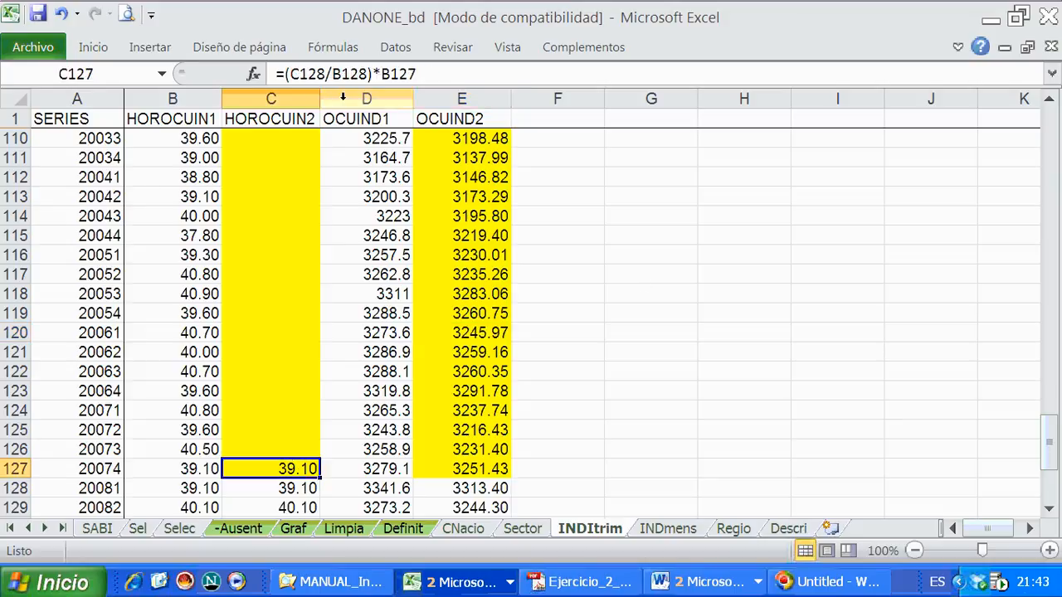
click(293, 74)
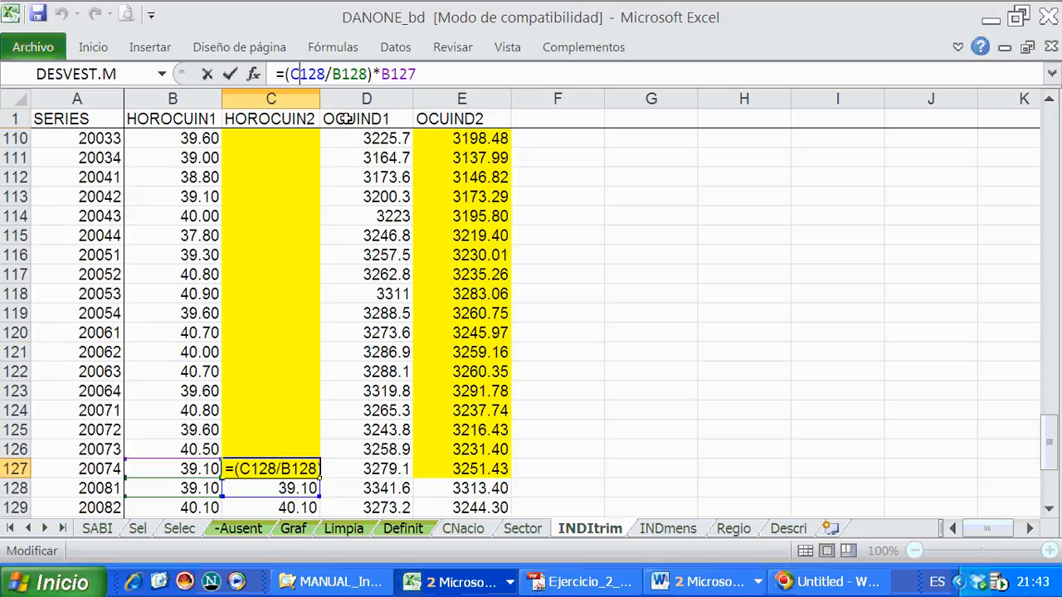
text(%)
key(BackSpace)
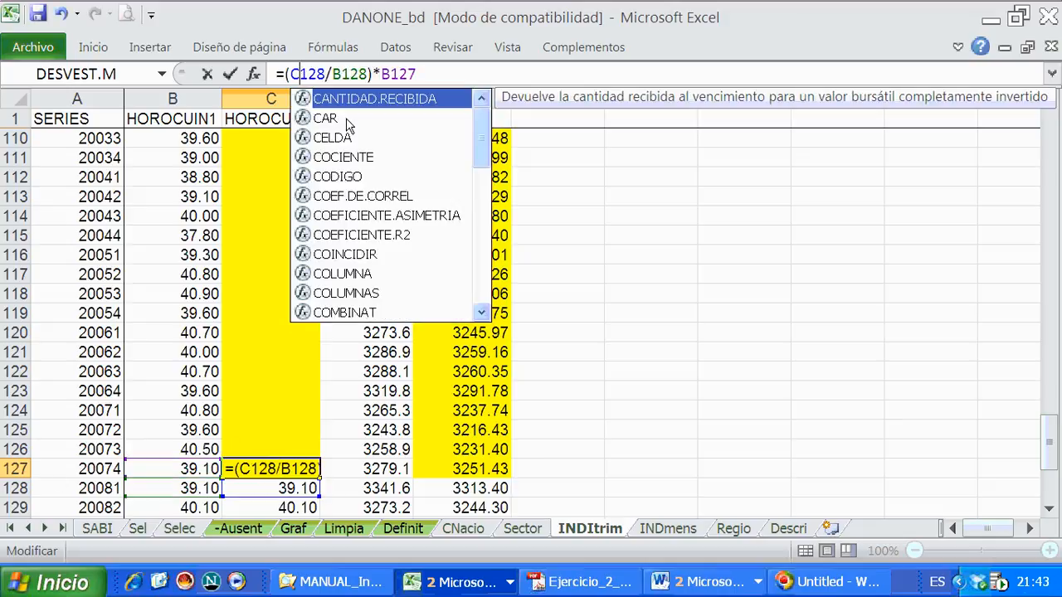
text(%)
key(BackSpace)
text($)
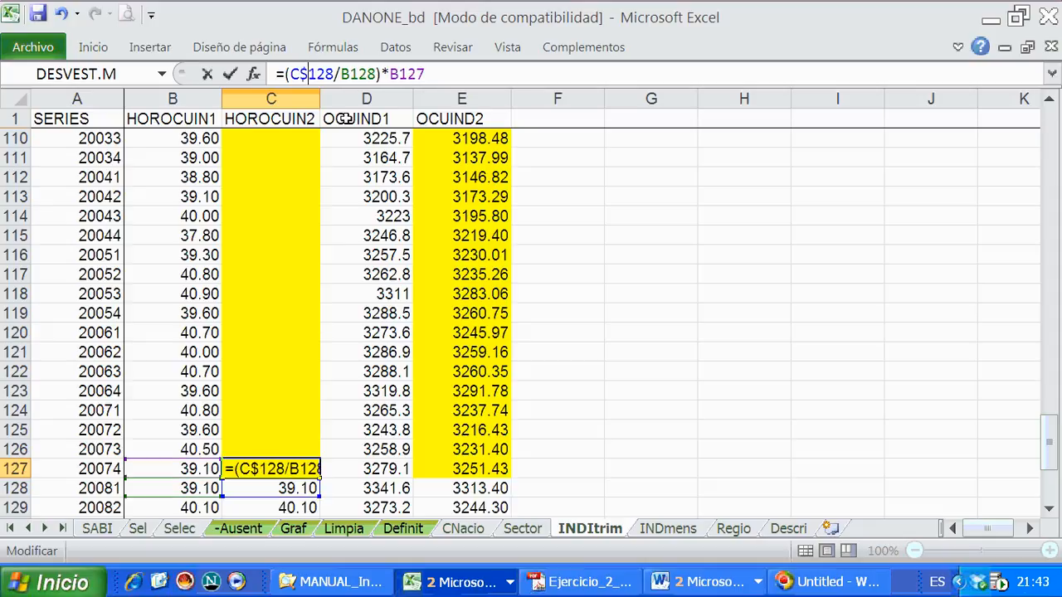
click(352, 74)
text($)
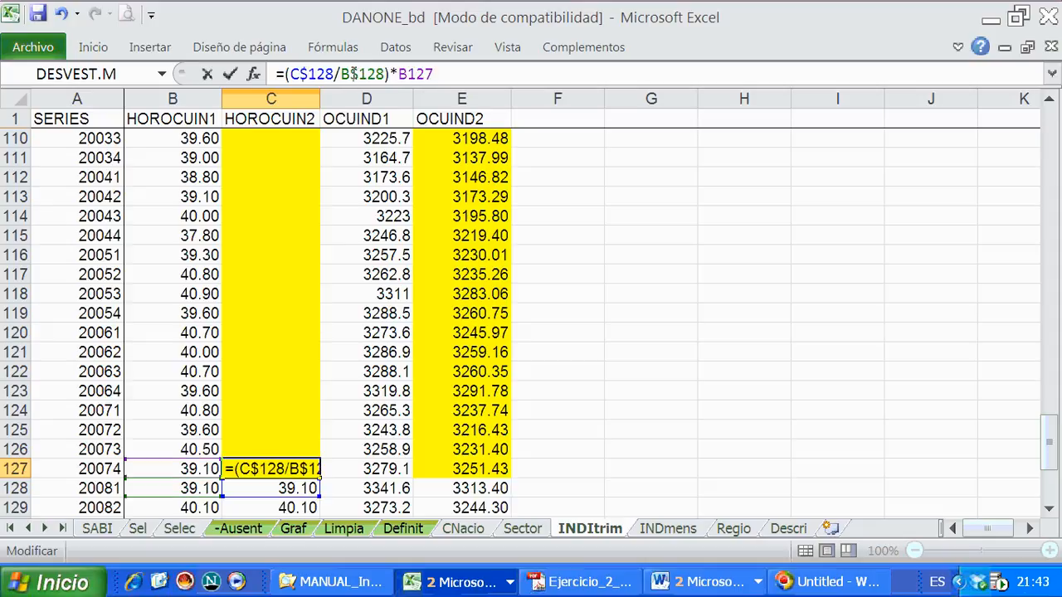
key(Return)
- Copy the C127 formula and paste only the formula into the HOROCUIN2 cells C2:C126
click(280, 469)
right_click(282, 469)
click(345, 118)
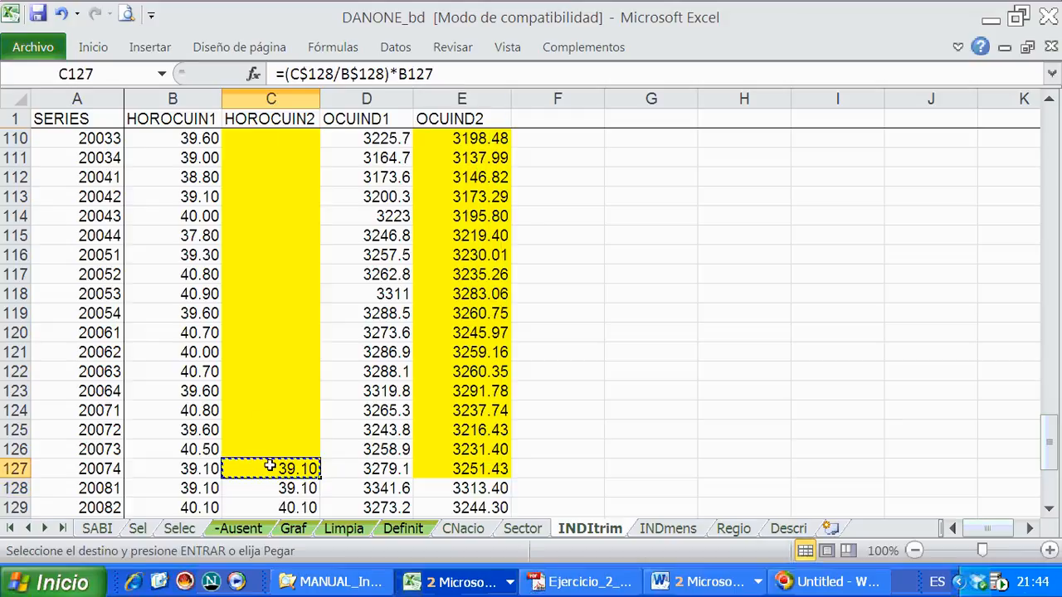
drag(273, 449, 261, 137)
right_click(264, 141)
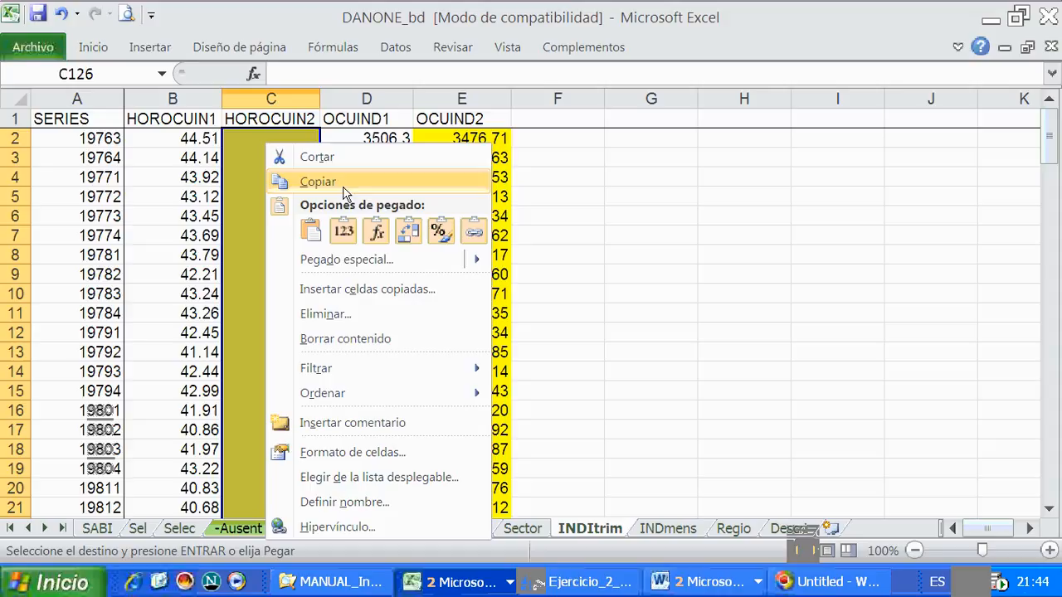
click(375, 233)
- Review the filled HOROCUIN2 values down the column and compare both HOROCUIN segments in link quarter 20081
scroll(286, 319, down, 16)
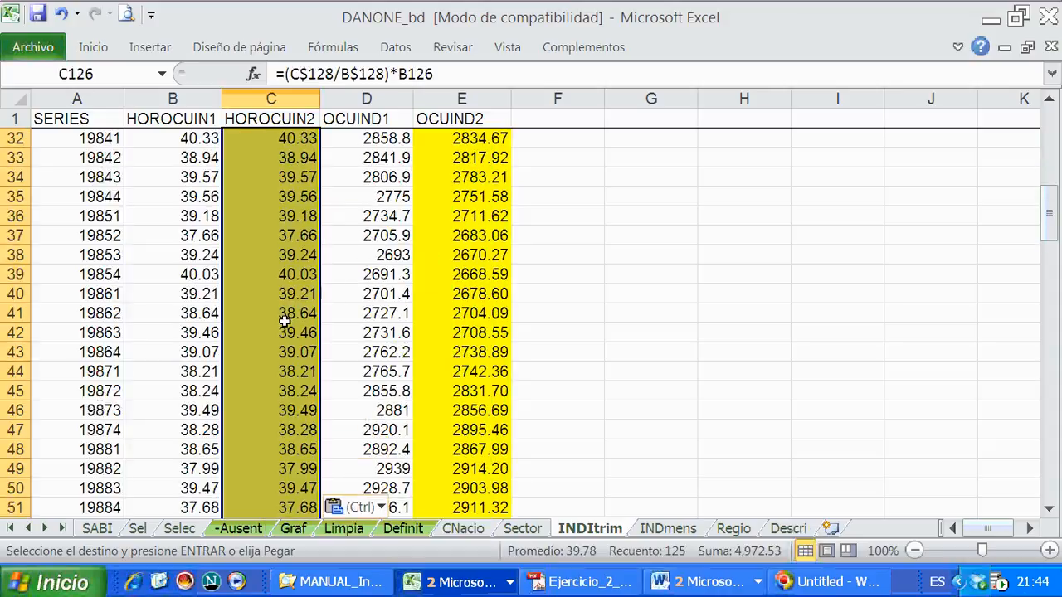
scroll(292, 316, down, 14)
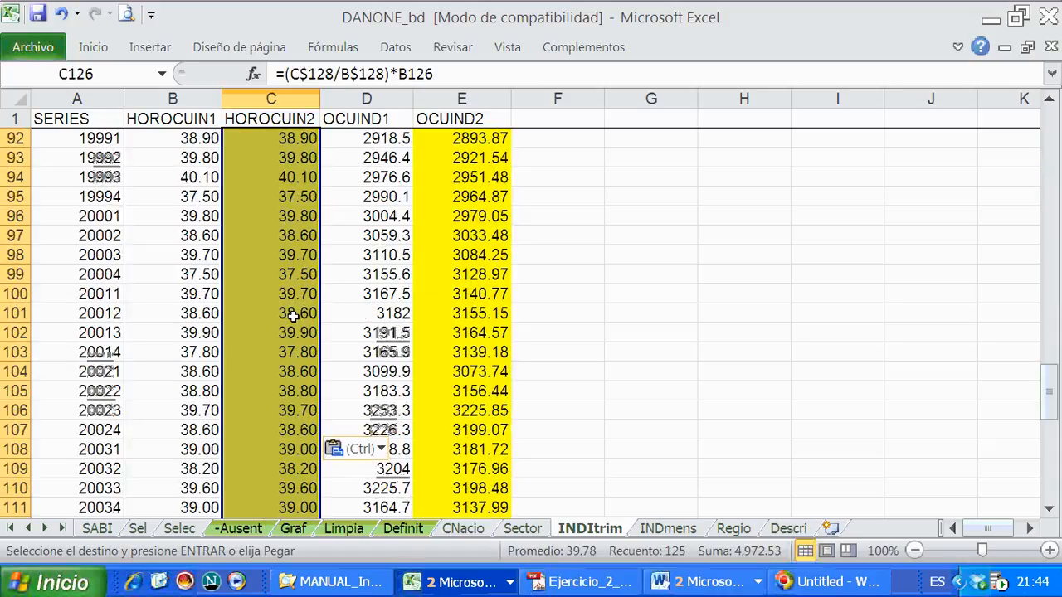
scroll(292, 316, down, 6)
click(292, 313)
click(257, 373)
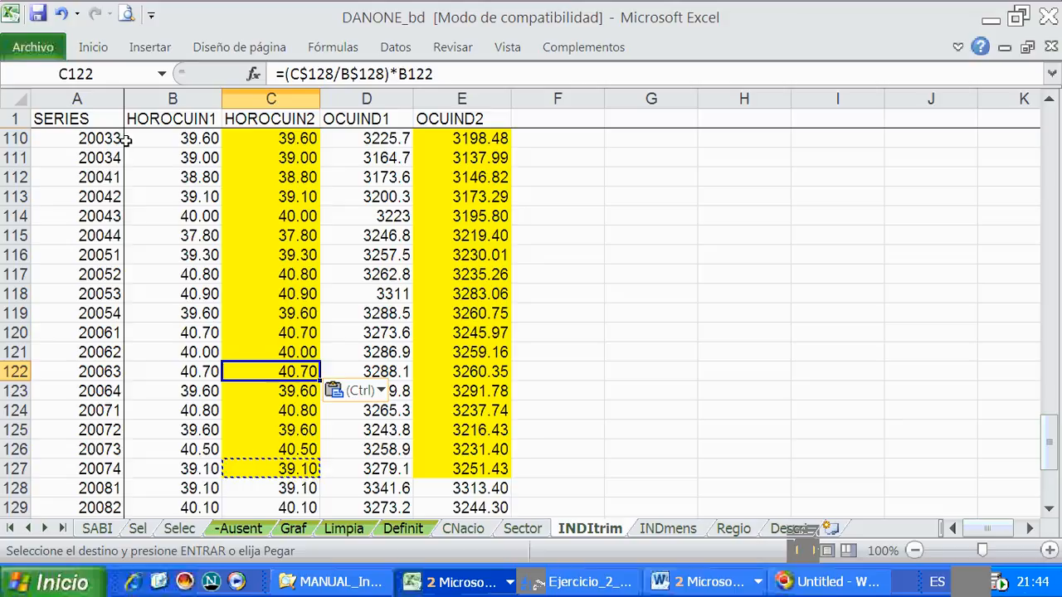
drag(253, 471, 206, 492)
scroll(248, 495, down, 2)
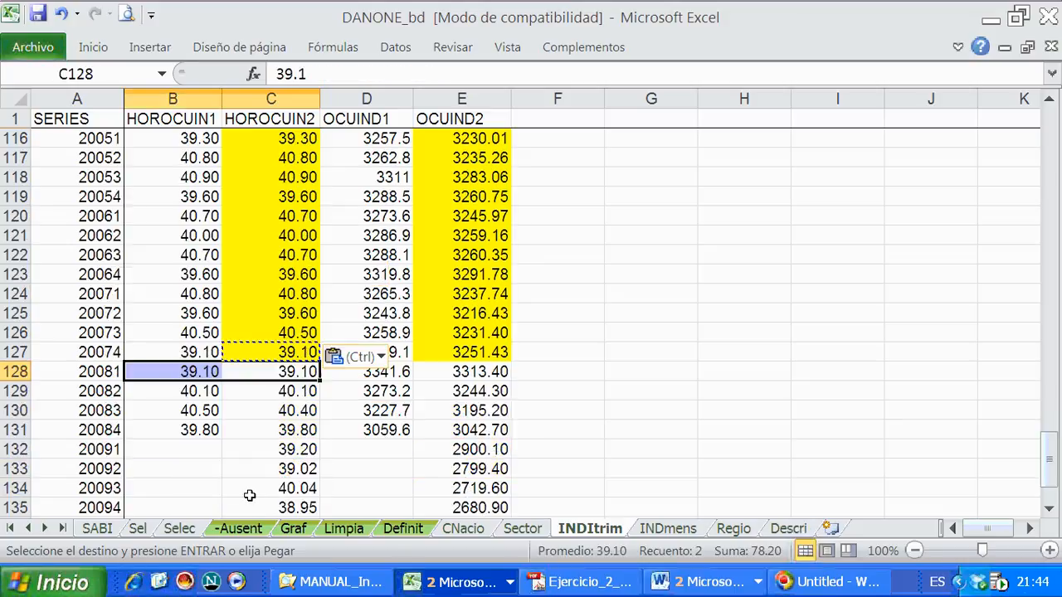
- Check the link-coefficient references in the OCUIND2 formula in E121 and the HOROCUIN2 formulas in C127 and C118
click(469, 352)
click(469, 294)
click(473, 236)
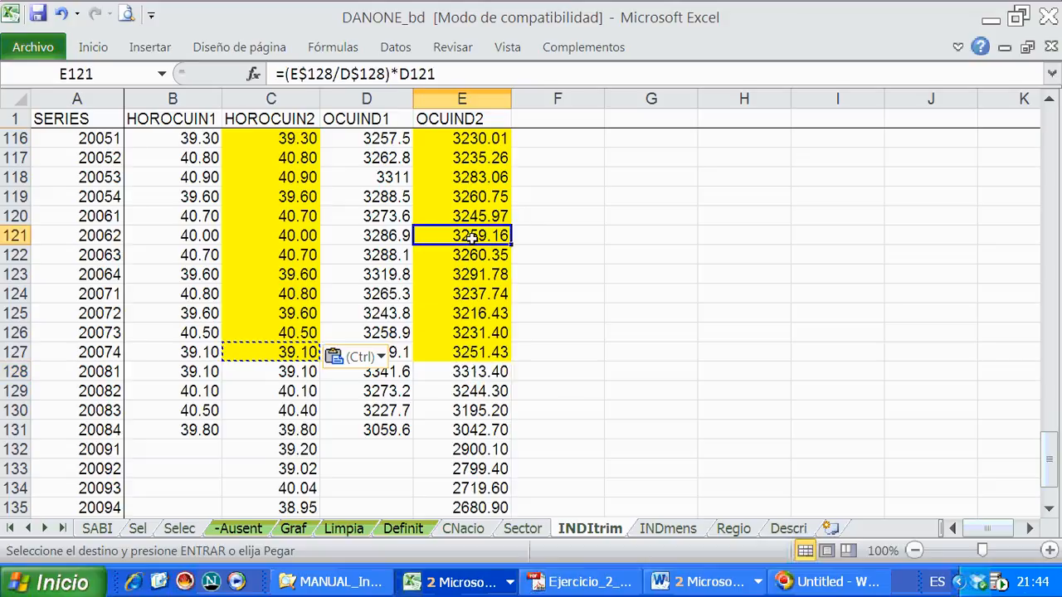
click(272, 350)
click(358, 74)
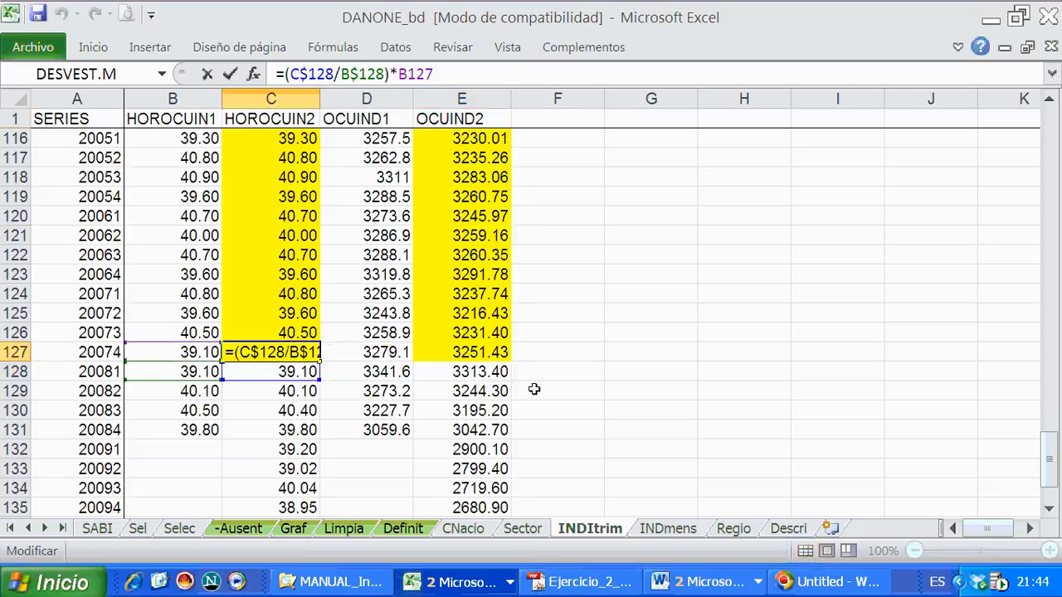
key(Return)
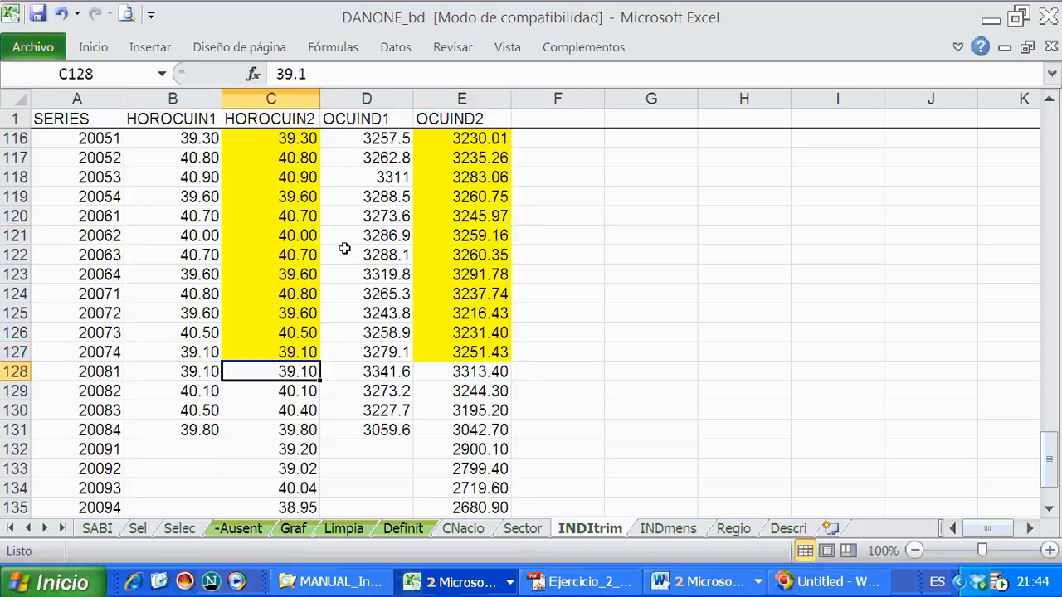
click(300, 176)
click(337, 74)
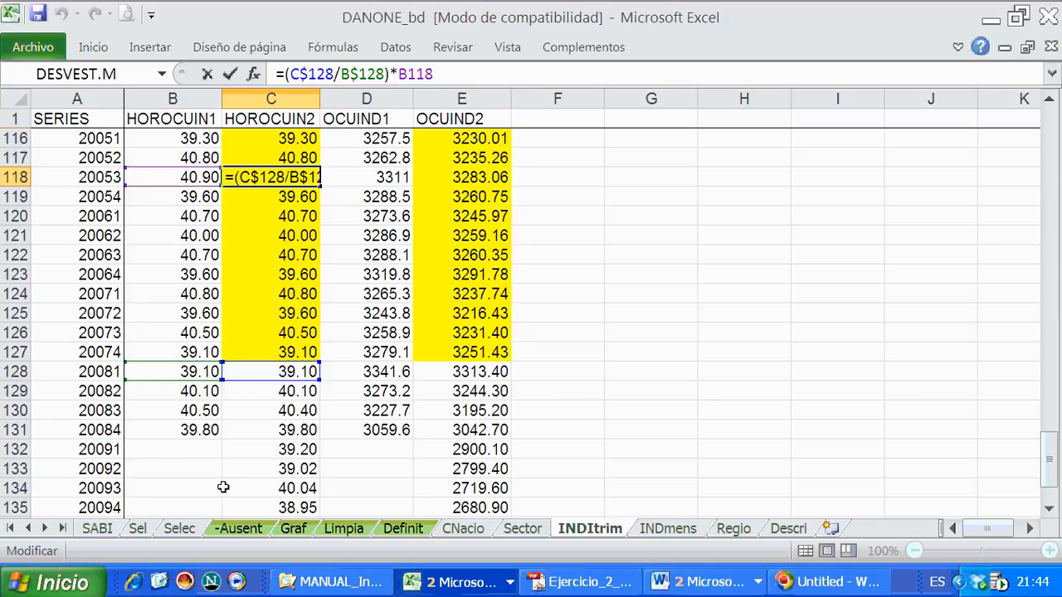
key(Return)
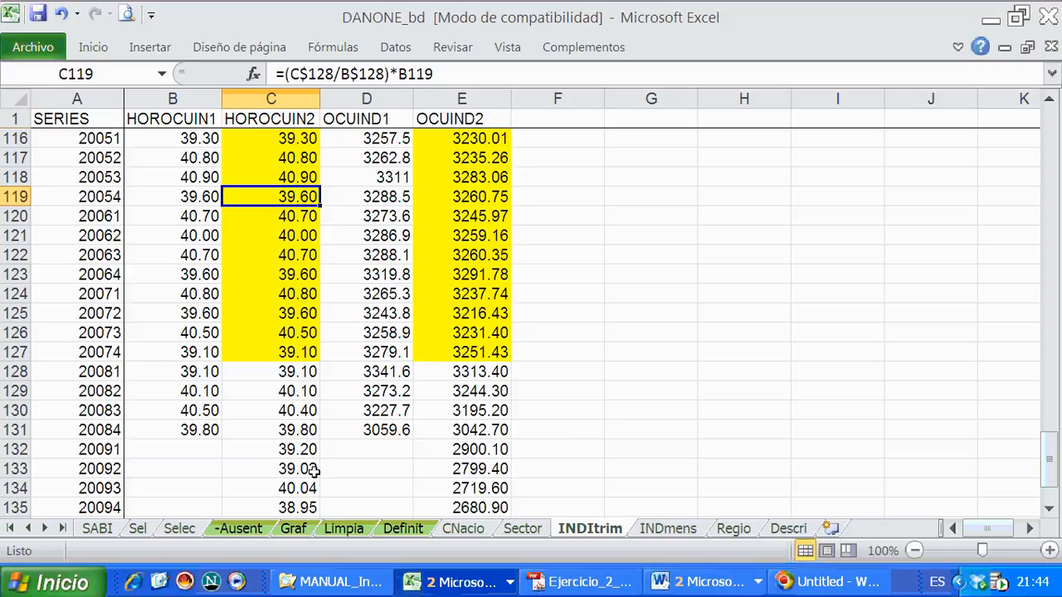
- Review the linked series down to quarter 20104 and save the workbook
scroll(313, 470, down, 4)
scroll(313, 470, up, 3)
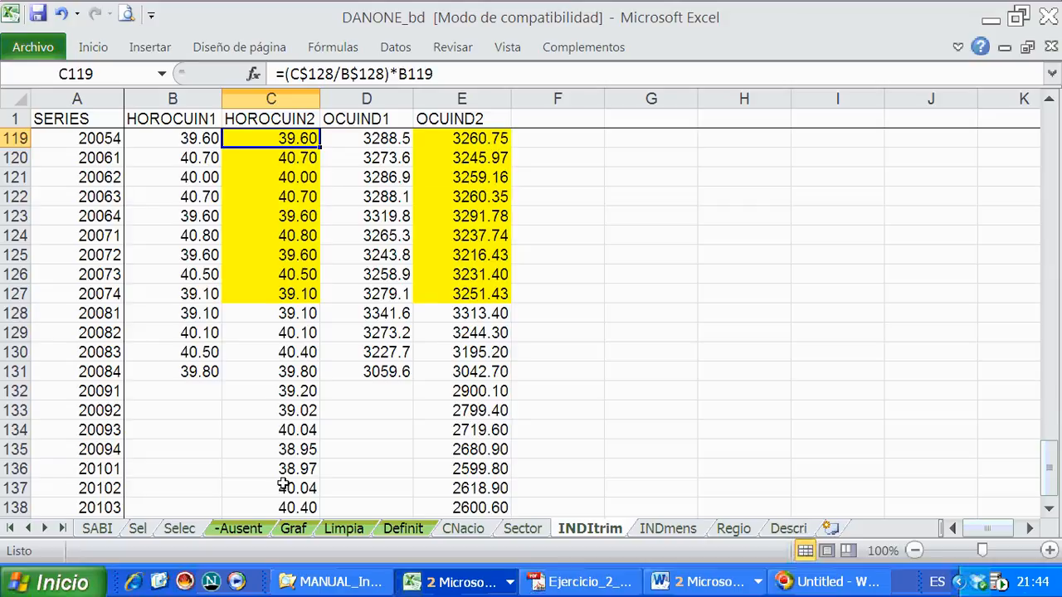
scroll(284, 482, down, 2)
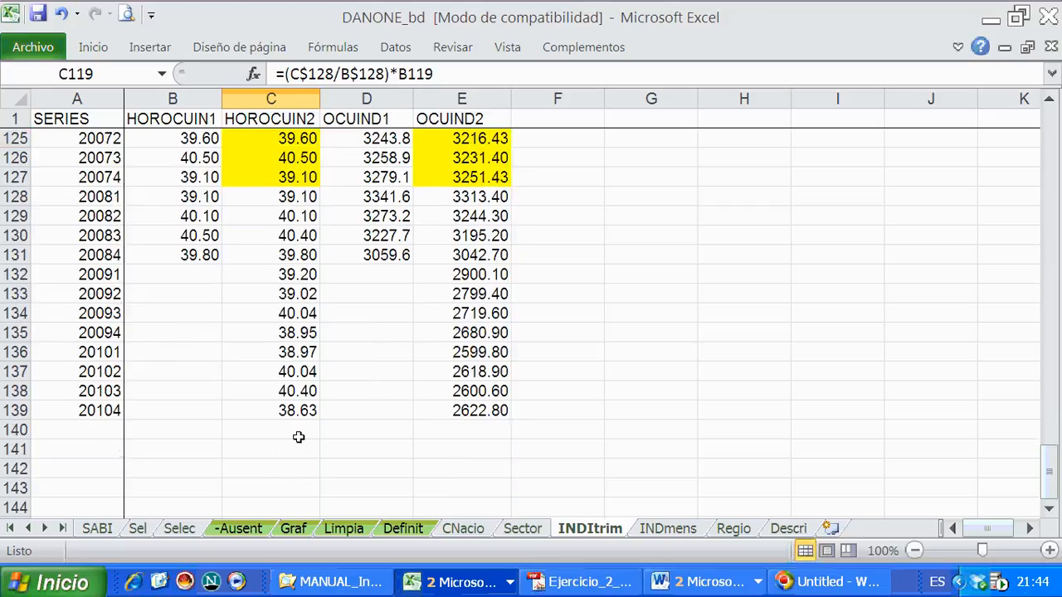
click(37, 13)
- Examine the overlapping quarters 20081 to 20084 in HOROCUIN2 and OCUIND2 and the link formula in E127
drag(271, 193, 262, 253)
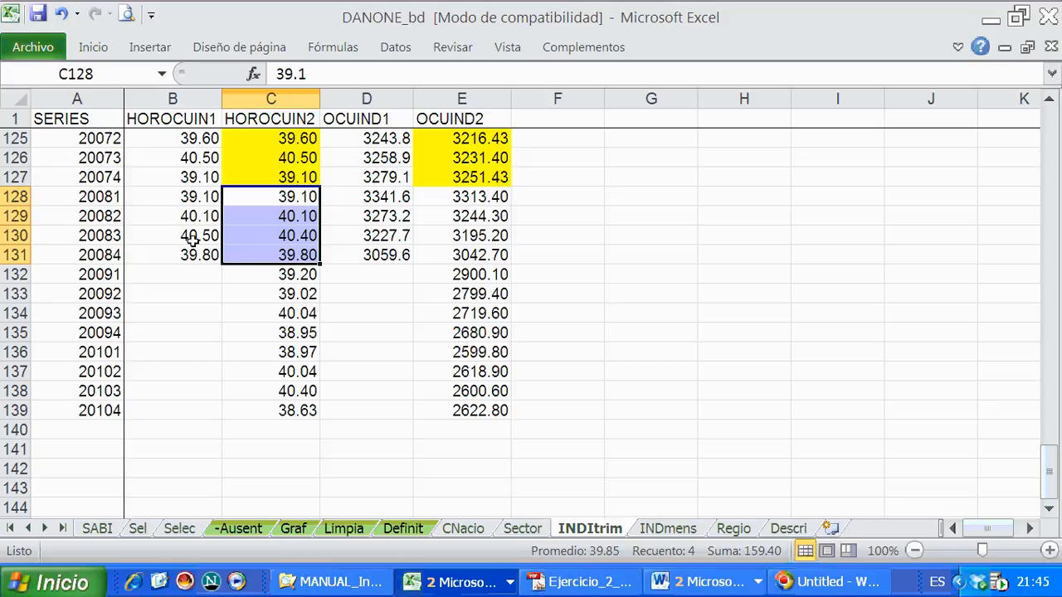
drag(478, 200, 469, 255)
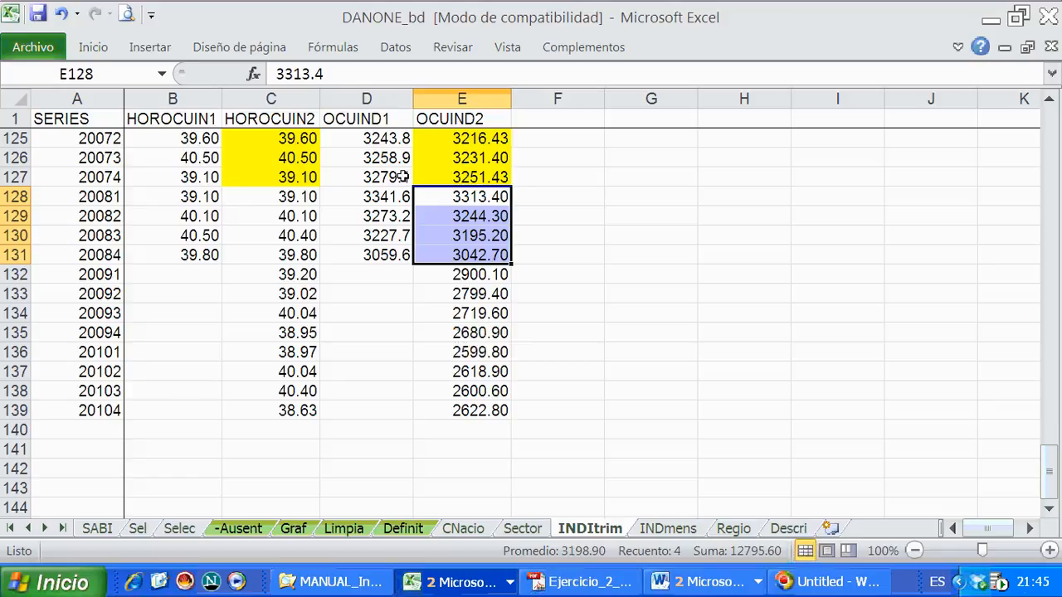
click(443, 177)
scroll(329, 91, up, 1)
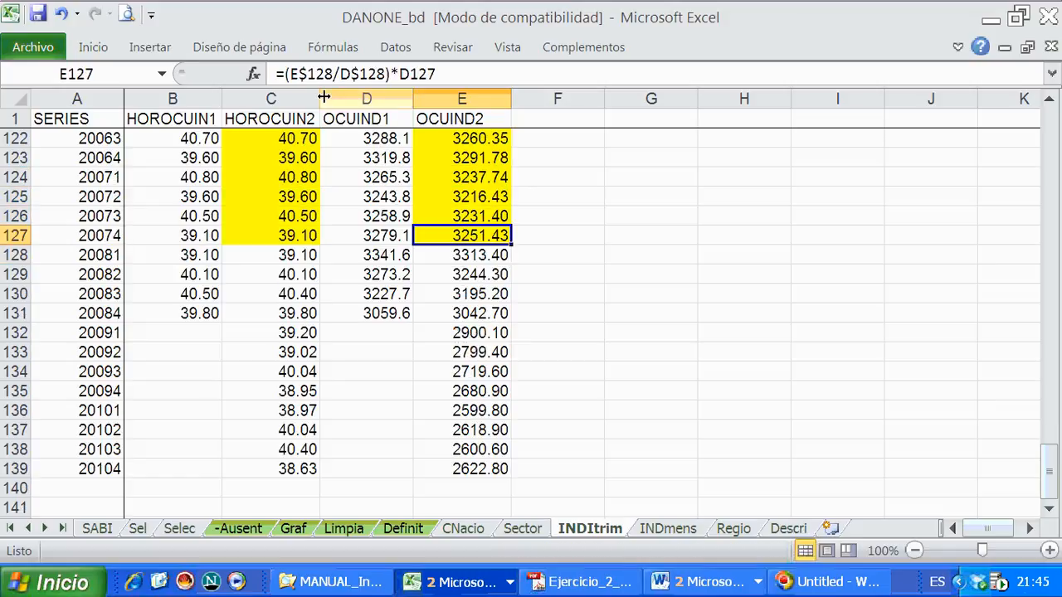
- Check the link-coefficient references in the OCUIND2 formulas in E127 and E125 and save the workbook
click(332, 74)
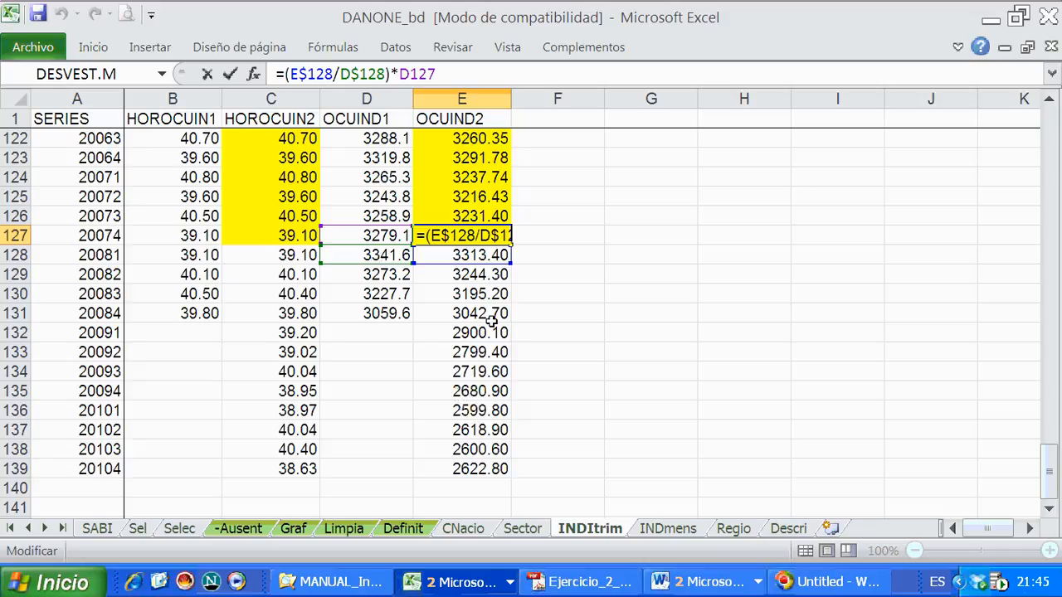
key(Return)
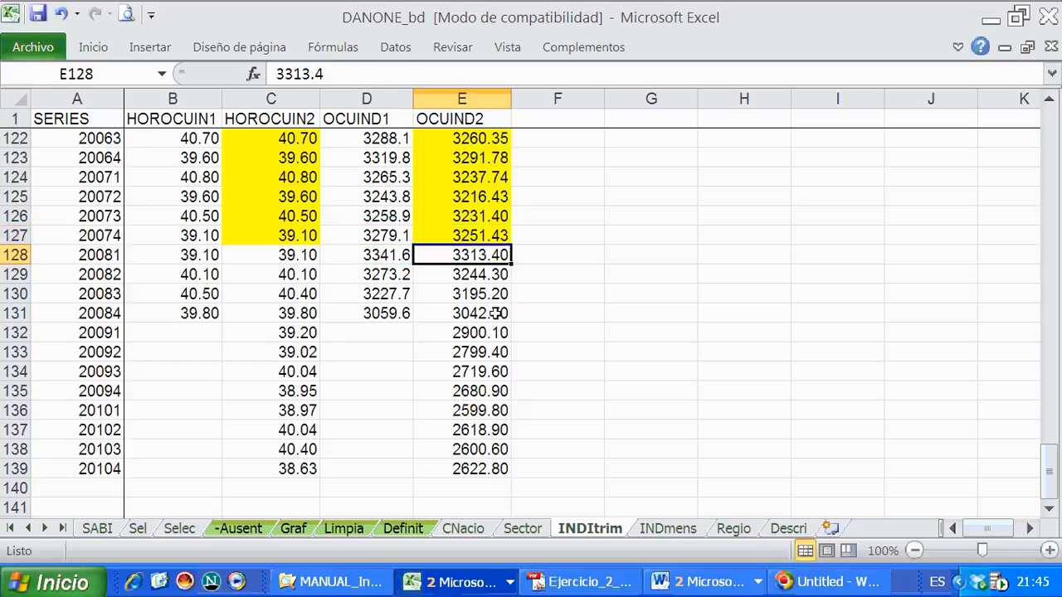
click(494, 195)
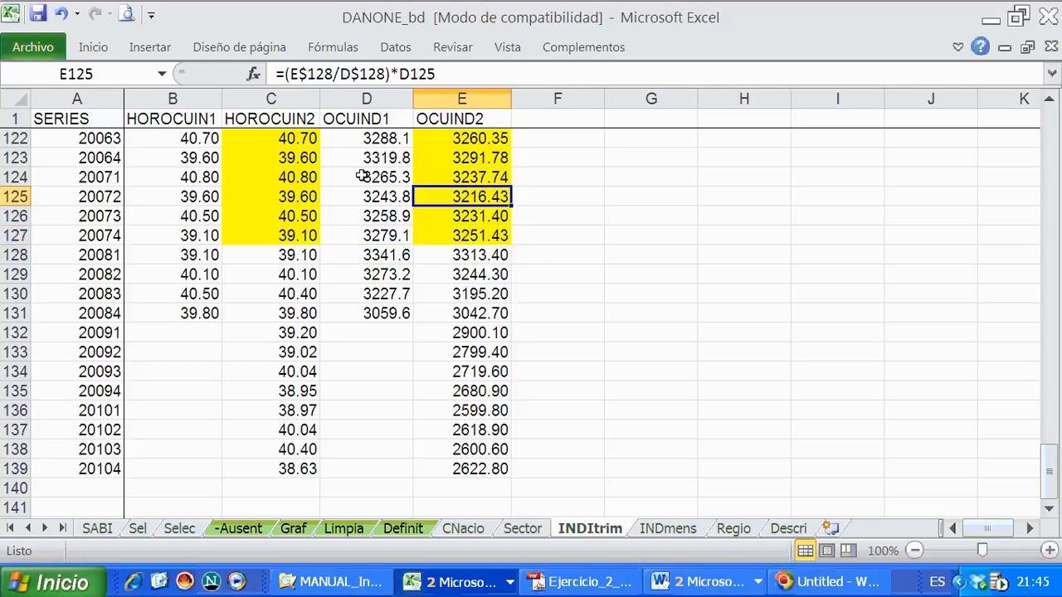
click(305, 75)
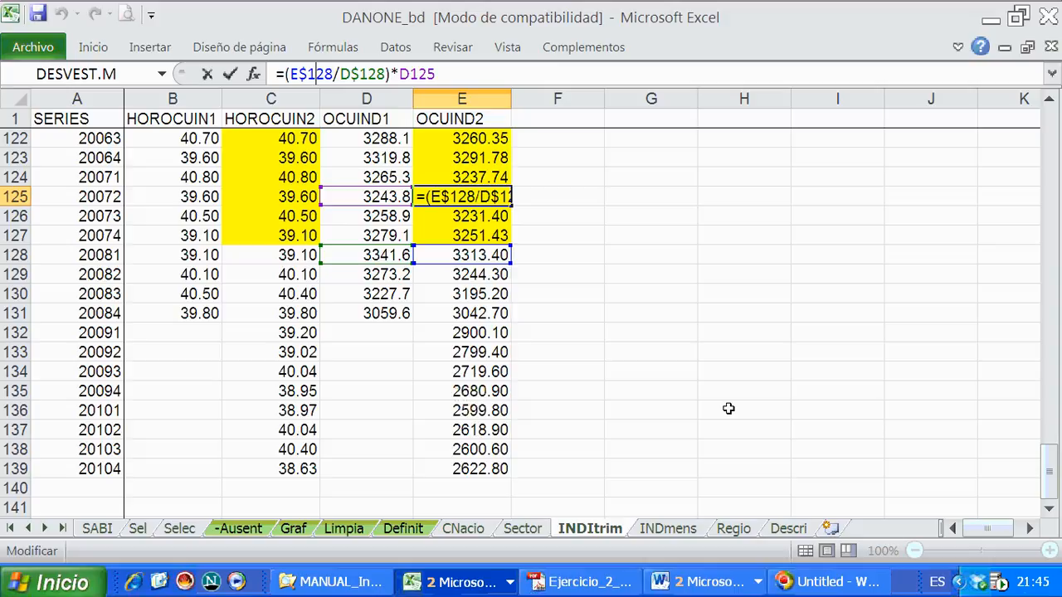
key(Return)
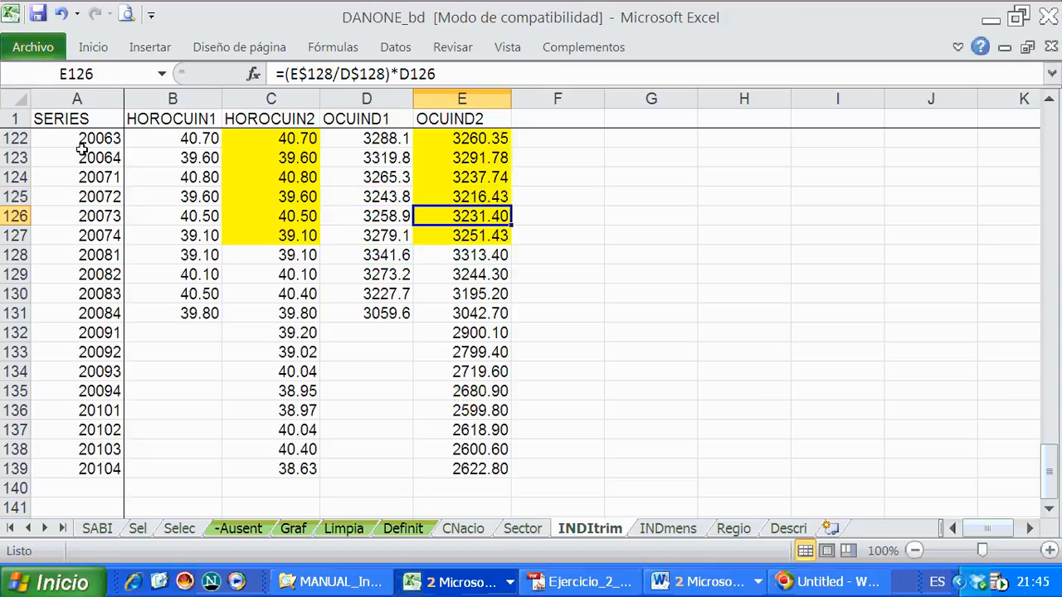
click(38, 13)
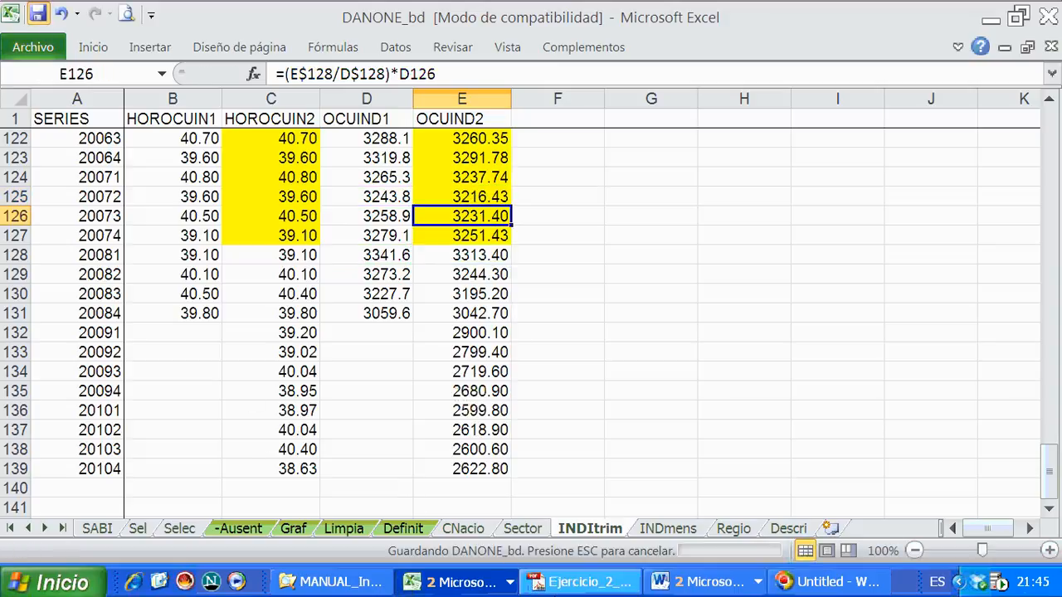
- Switch to the Pr2_IBD document in Word and select the blank variable name below the PROCAP section
click(695, 581)
click(701, 553)
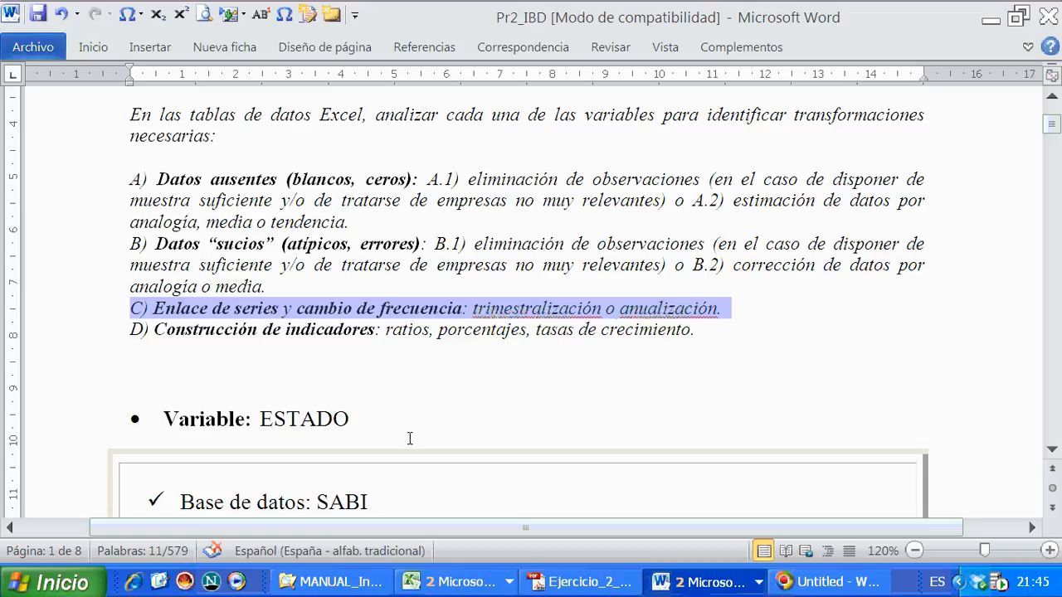
scroll(409, 438, down, 20)
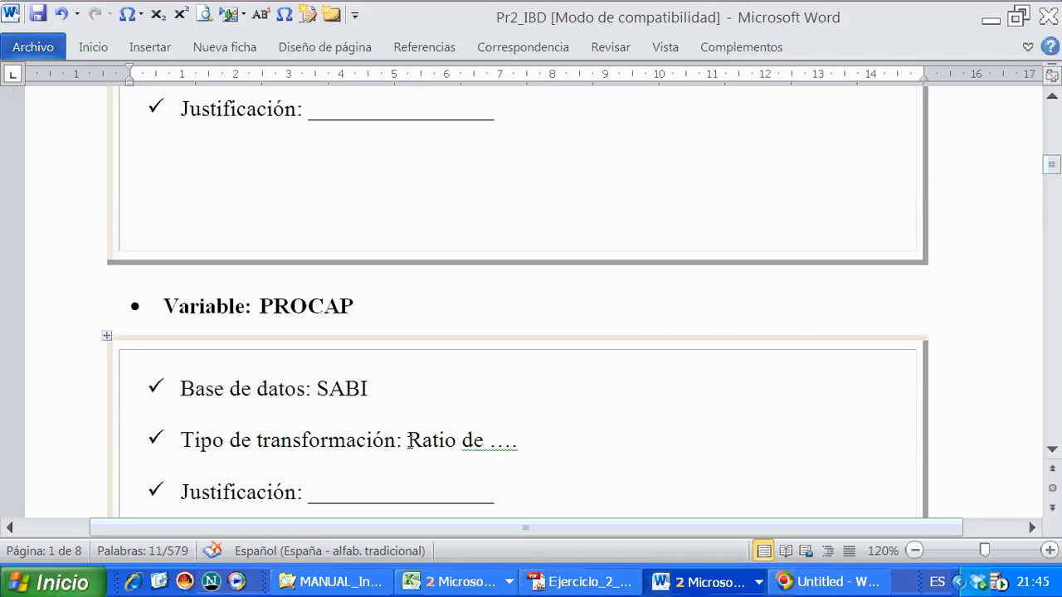
double_click(409, 443)
drag(437, 358, 257, 357)
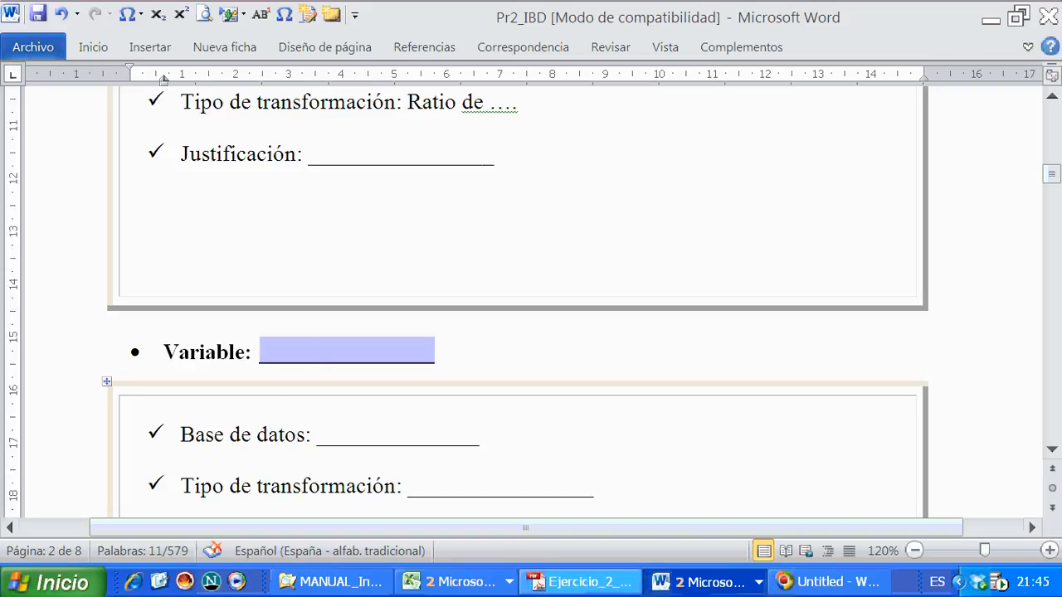
- Fill in the blank variable heading in Pr2_IBD with "HOROCUIN, OCUIND"
click(678, 583)
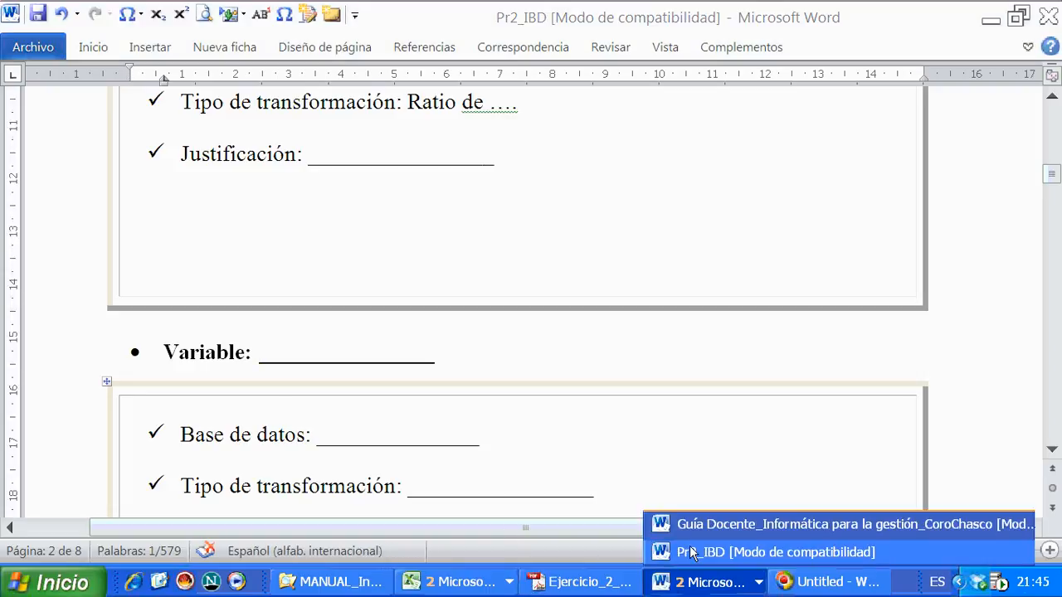
click(692, 556)
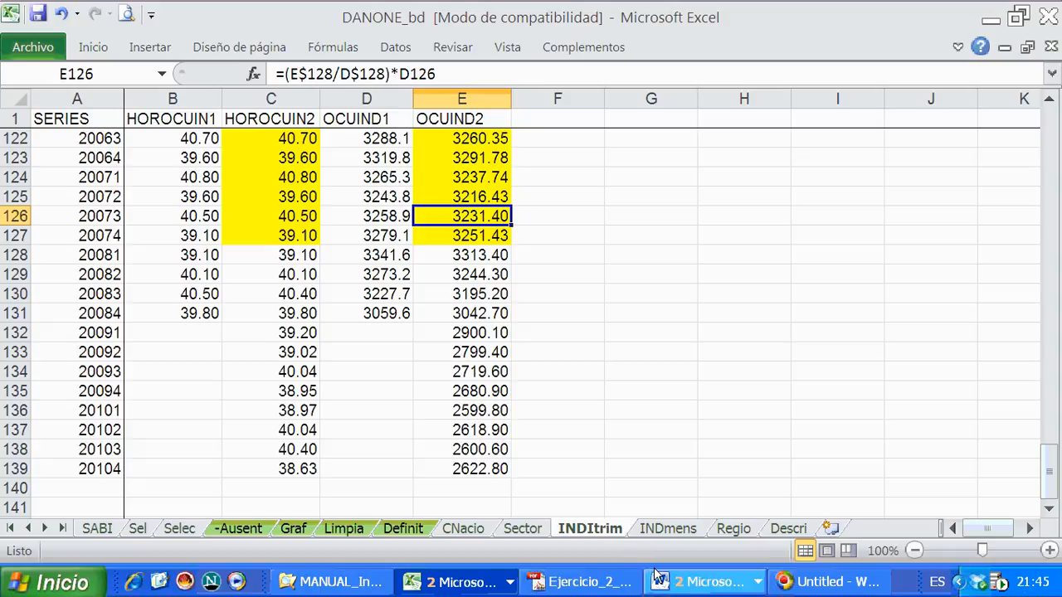
click(709, 581)
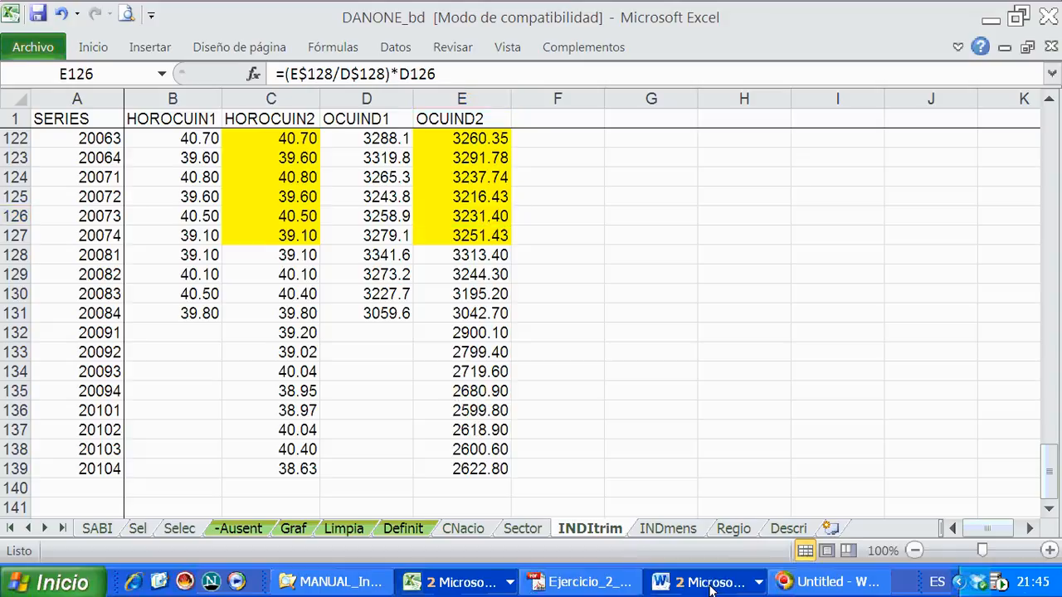
click(710, 554)
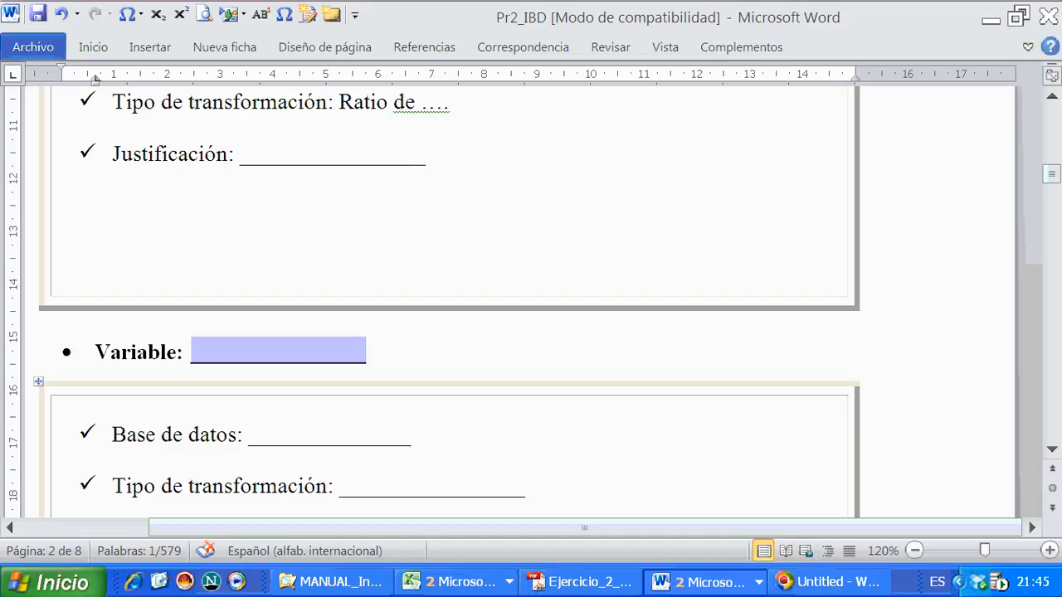
key(Caps_Lock)
text(HORO)
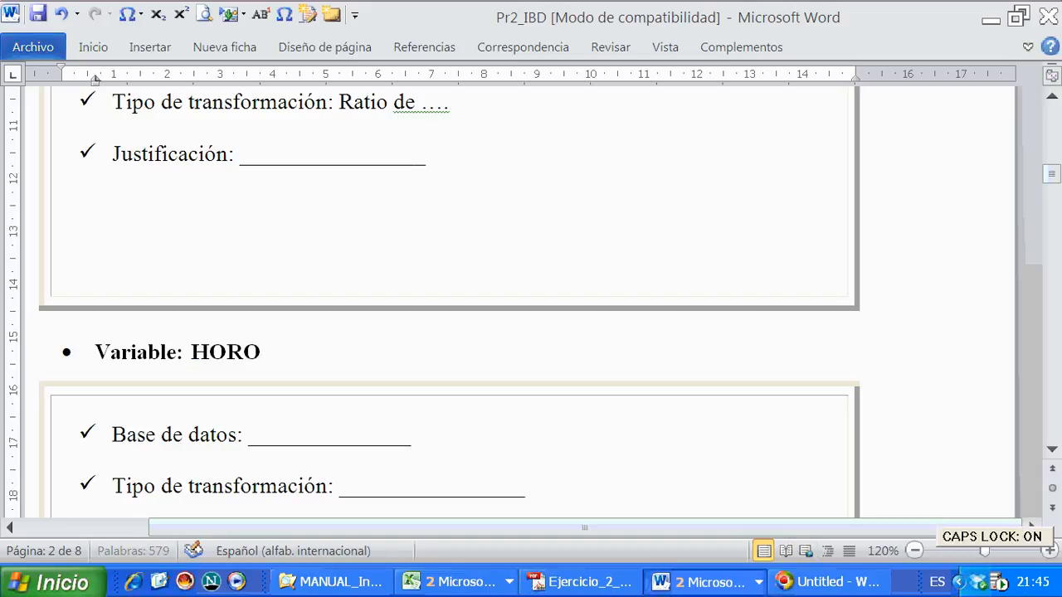
text(CUIND, )
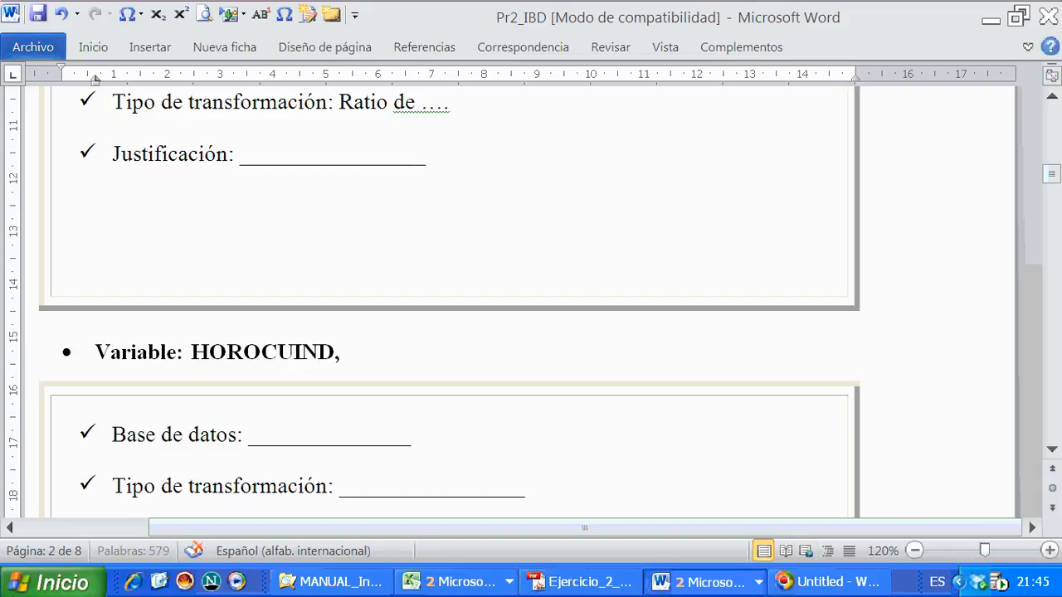
text(OCUIND)
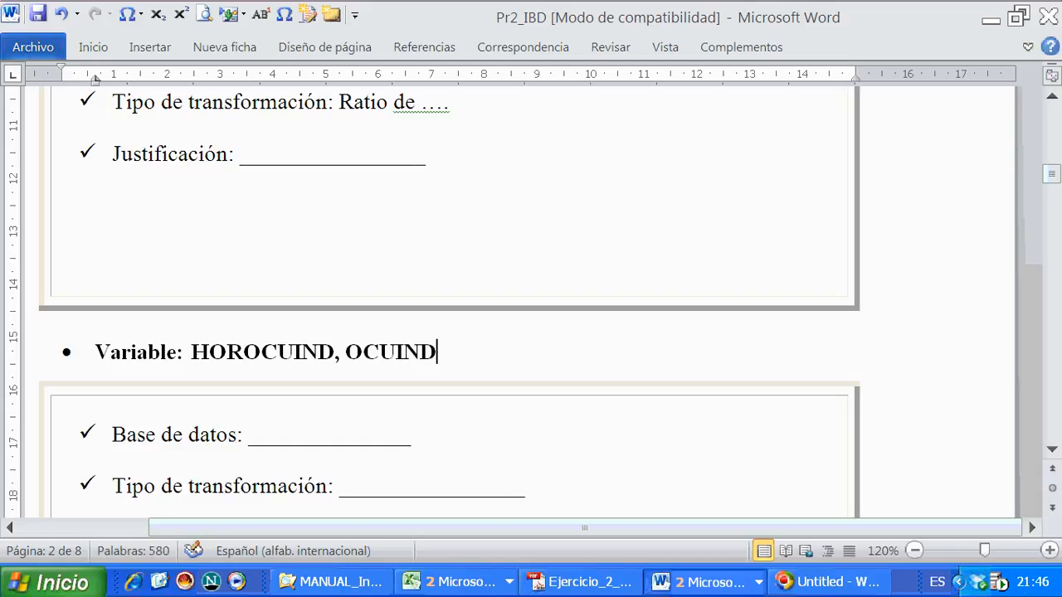
click(320, 351)
key(Delete)
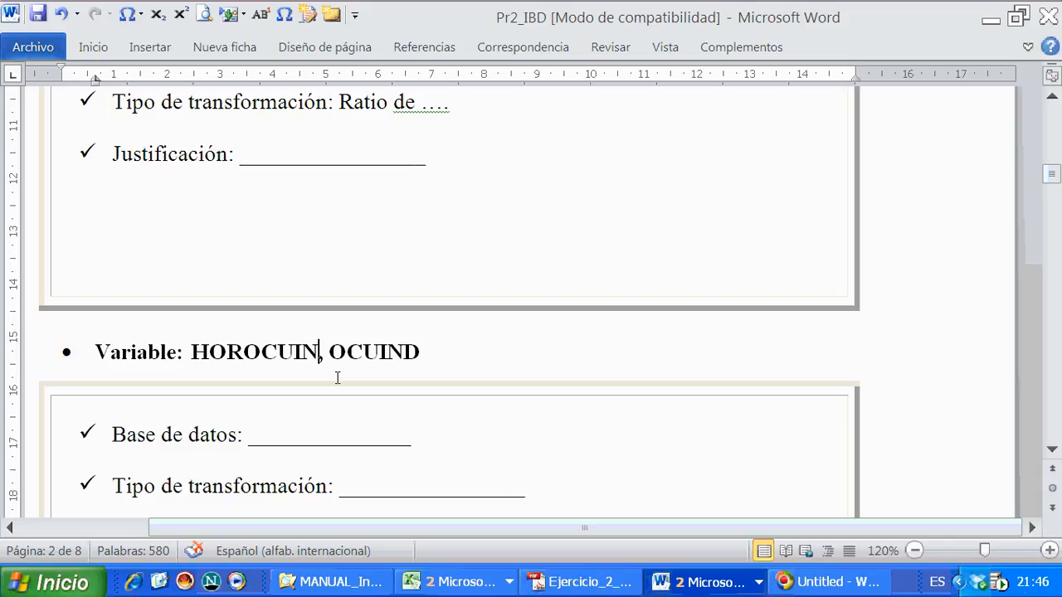
- Replace the blank database entry under HOROCUIN, OCUIND with "BDSICE (.."
scroll(339, 379, down, 1)
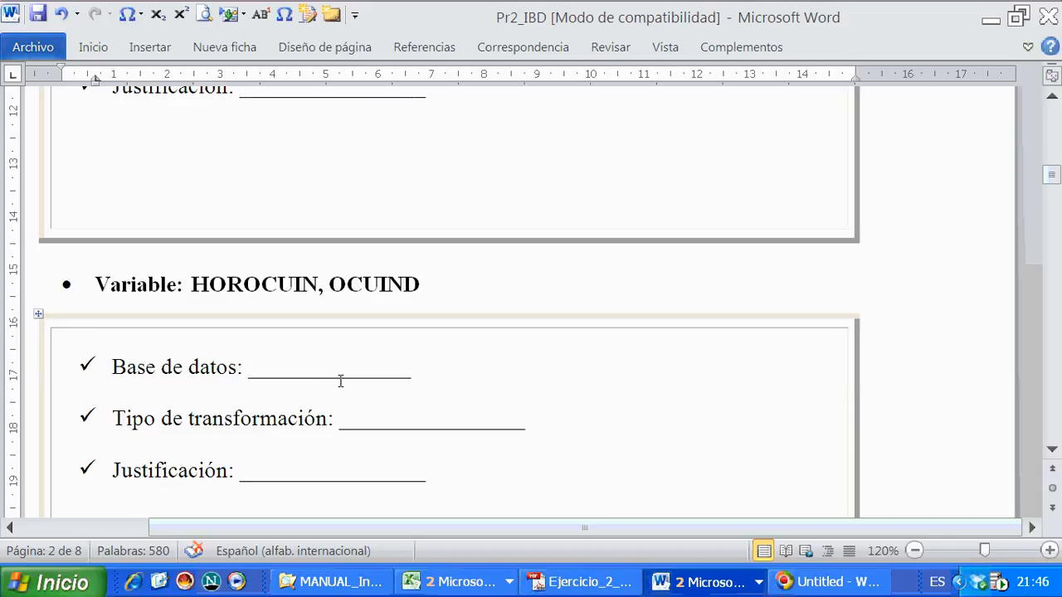
drag(412, 368, 251, 375)
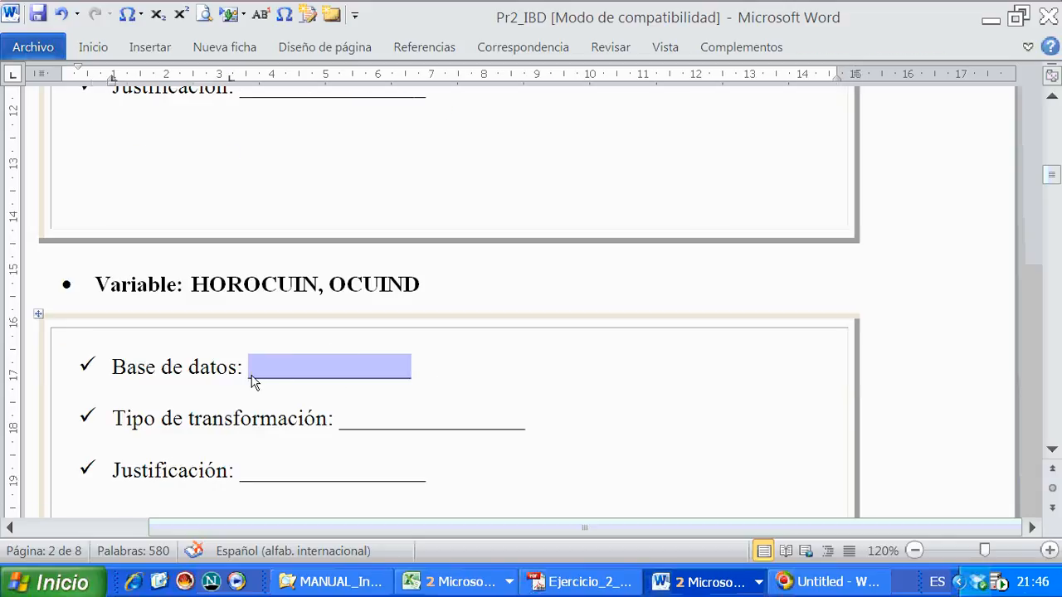
text(BDS)
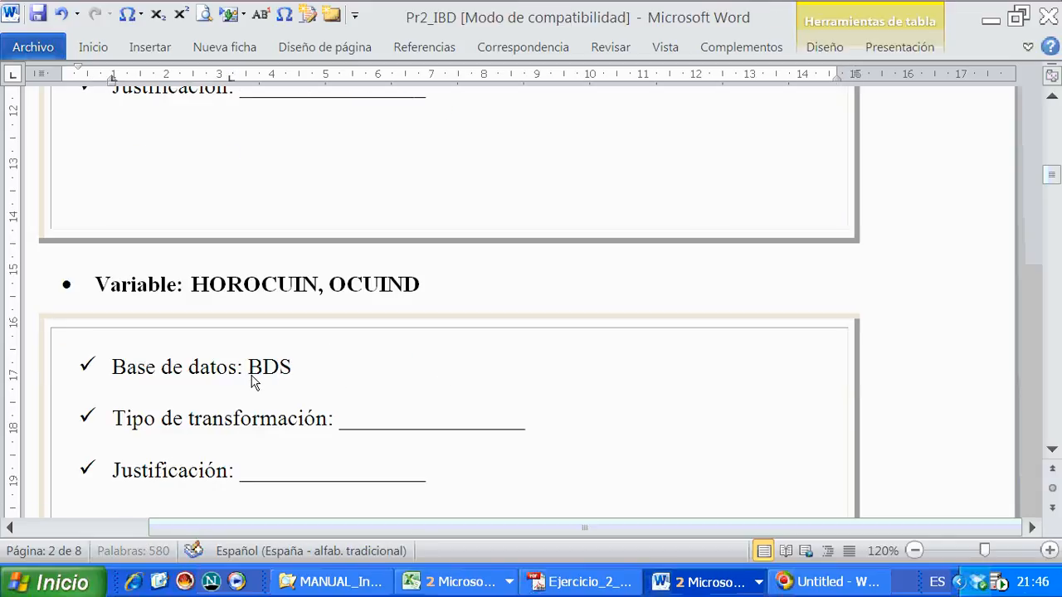
text(ICE)
key(Caps_Lock)
text((..ss)
key(BackSpace)
key(BackSpace)
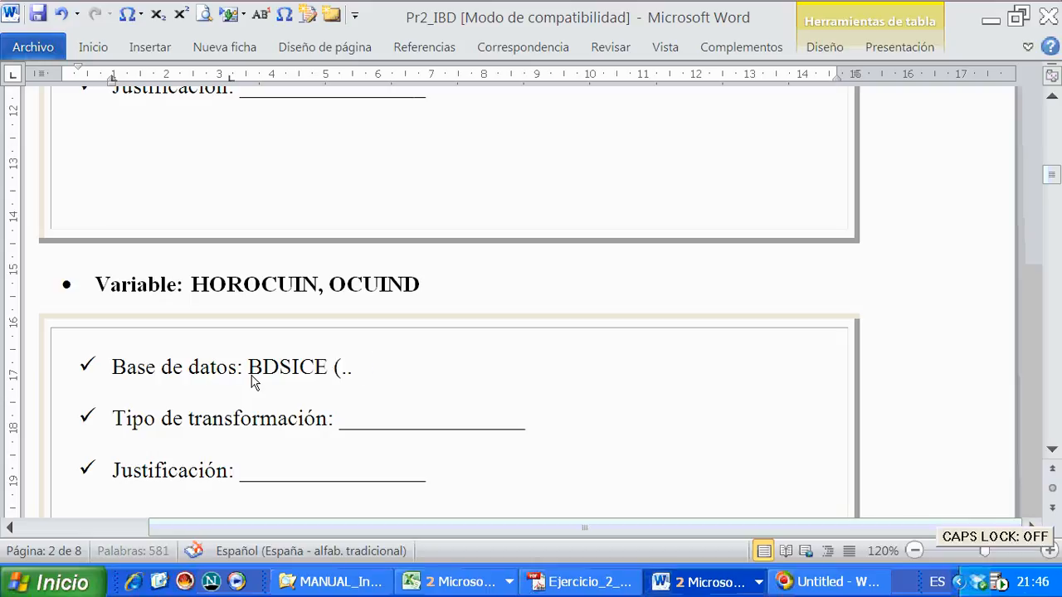
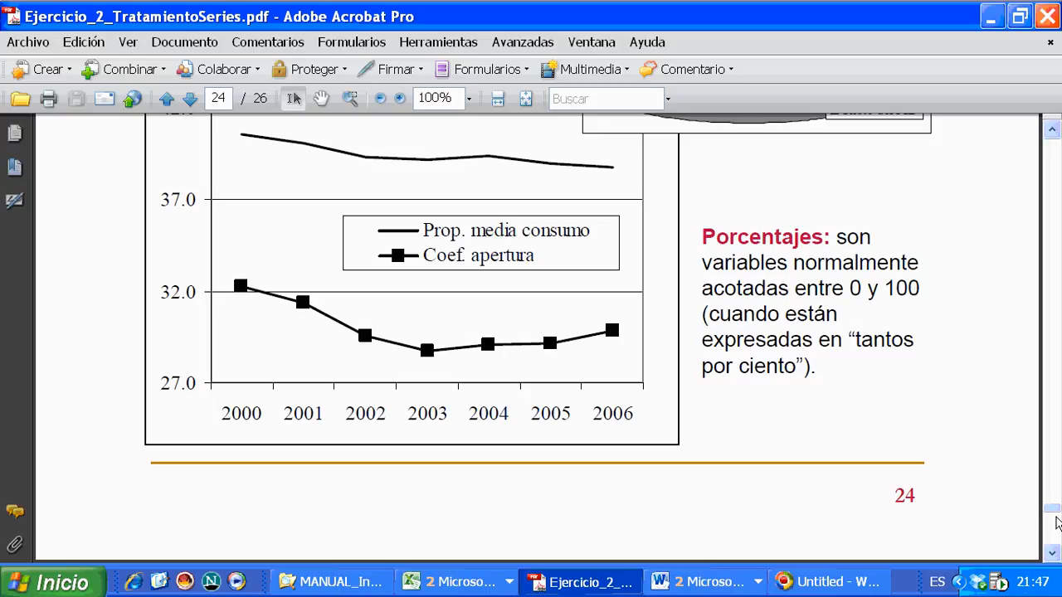
- Read the slide on aggregating series by sum or mean of values and its quarterly-to-annual unemployment example in the exercise PDF
scroll(1055, 521, down, 3)
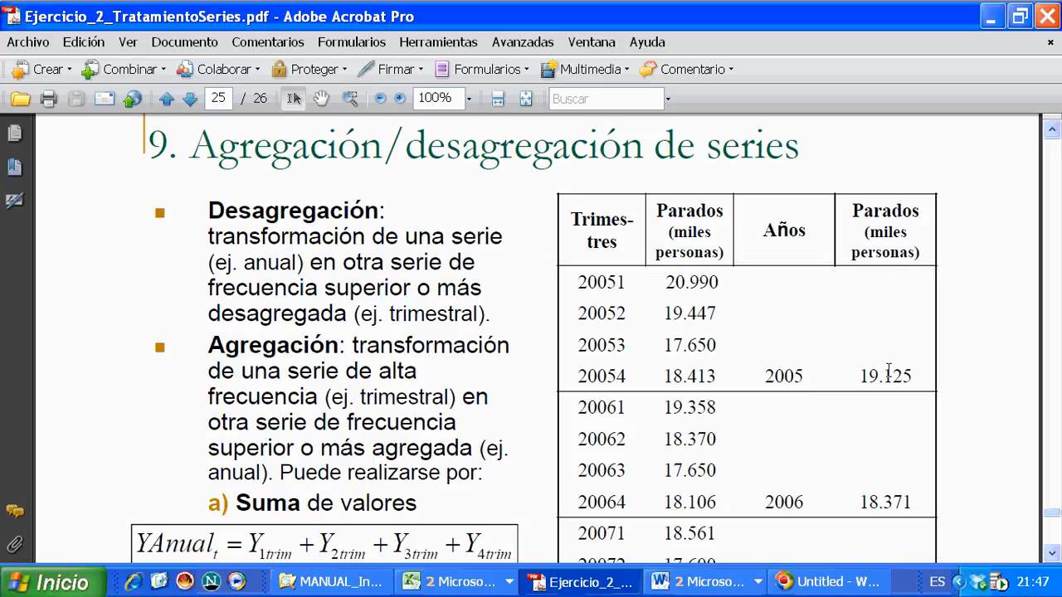
scroll(860, 471, down, 3)
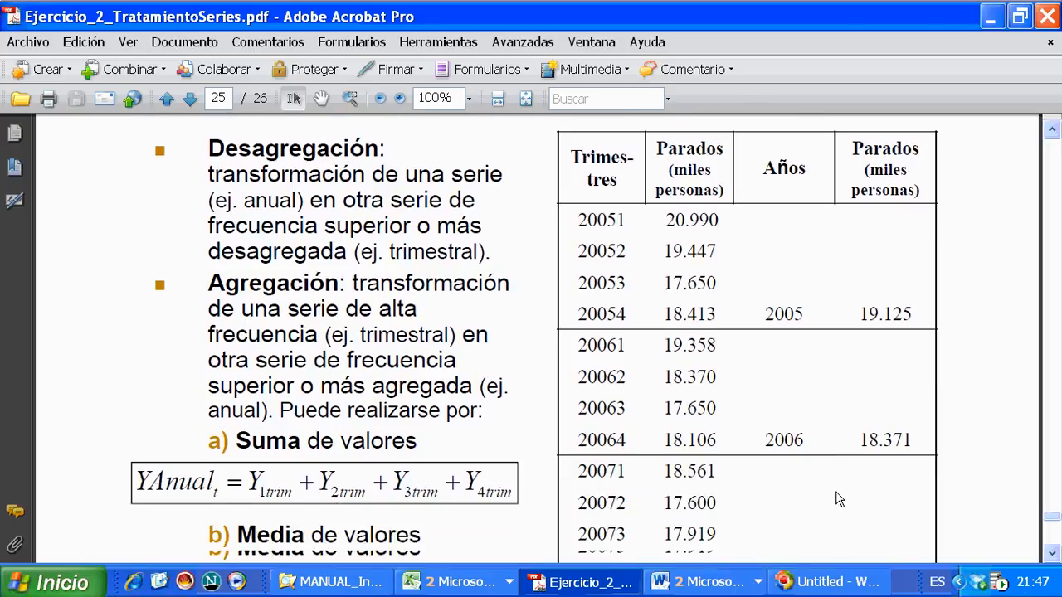
scroll(510, 527, down, 1)
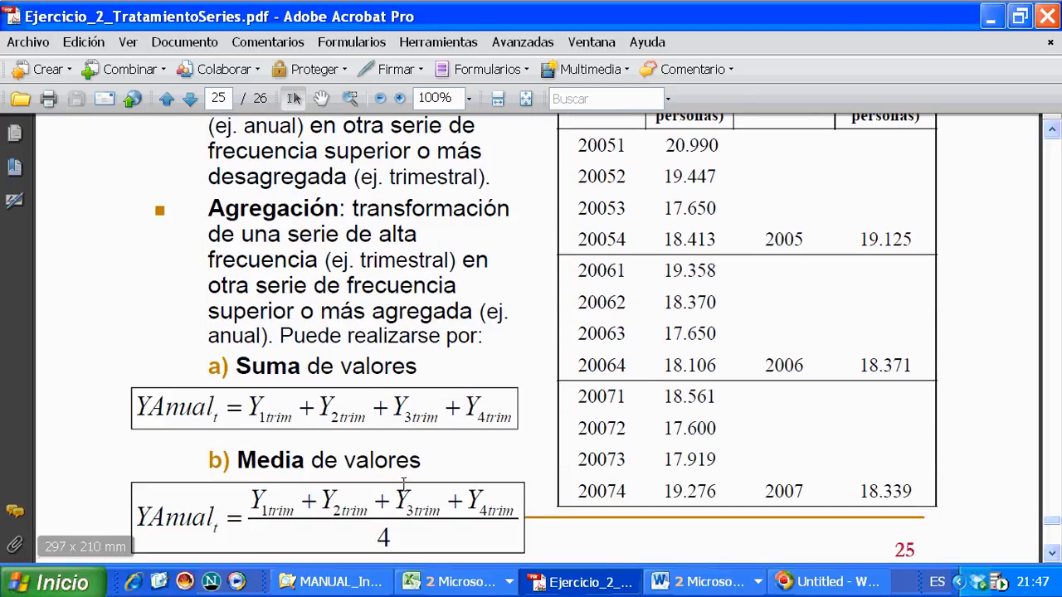
scroll(403, 483, up, 3)
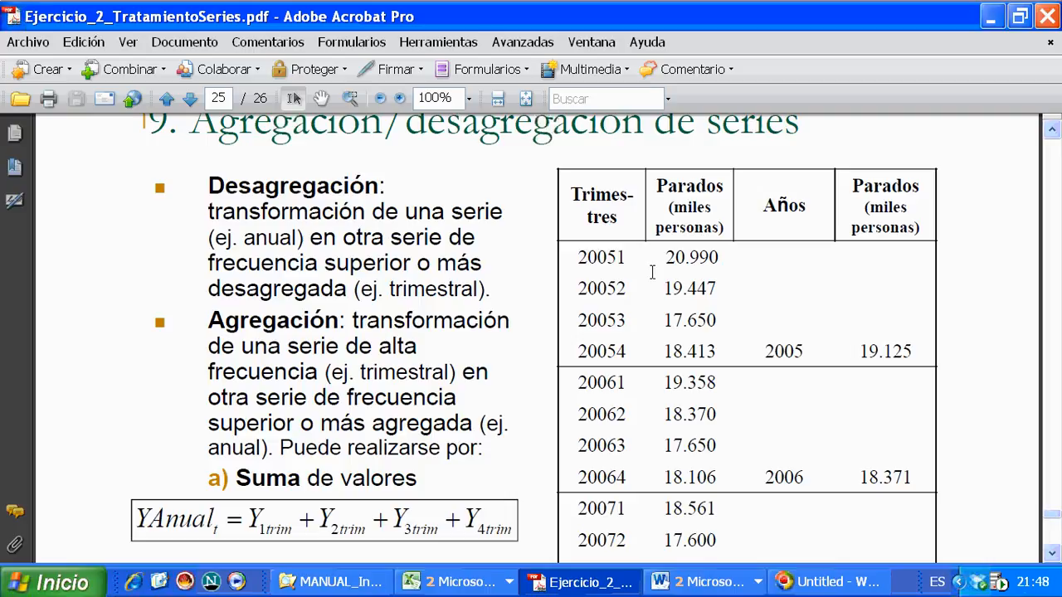
drag(664, 257, 721, 258)
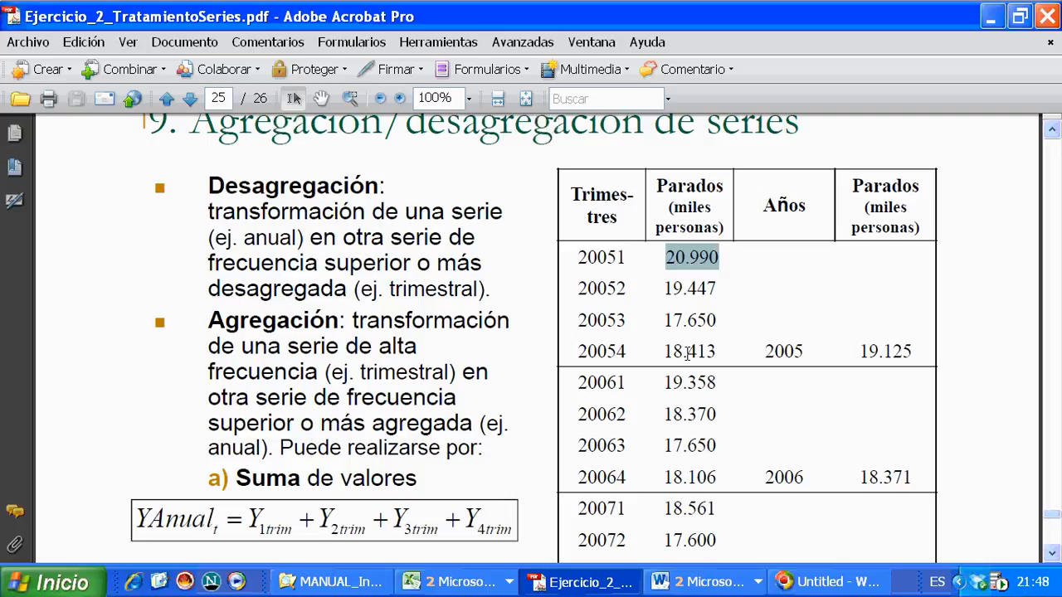
drag(663, 288, 720, 288)
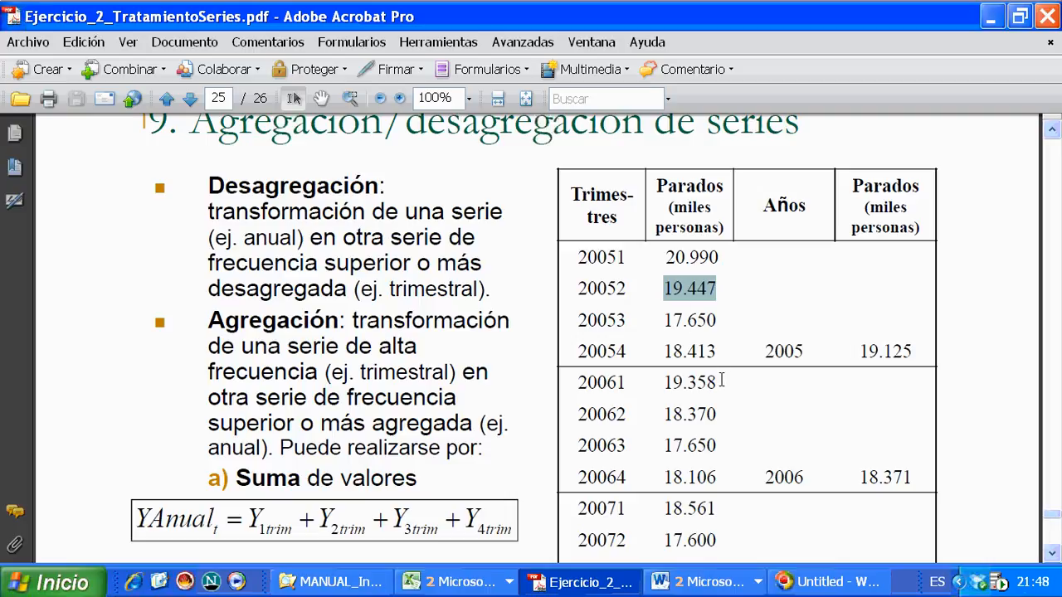
scroll(721, 380, down, 1)
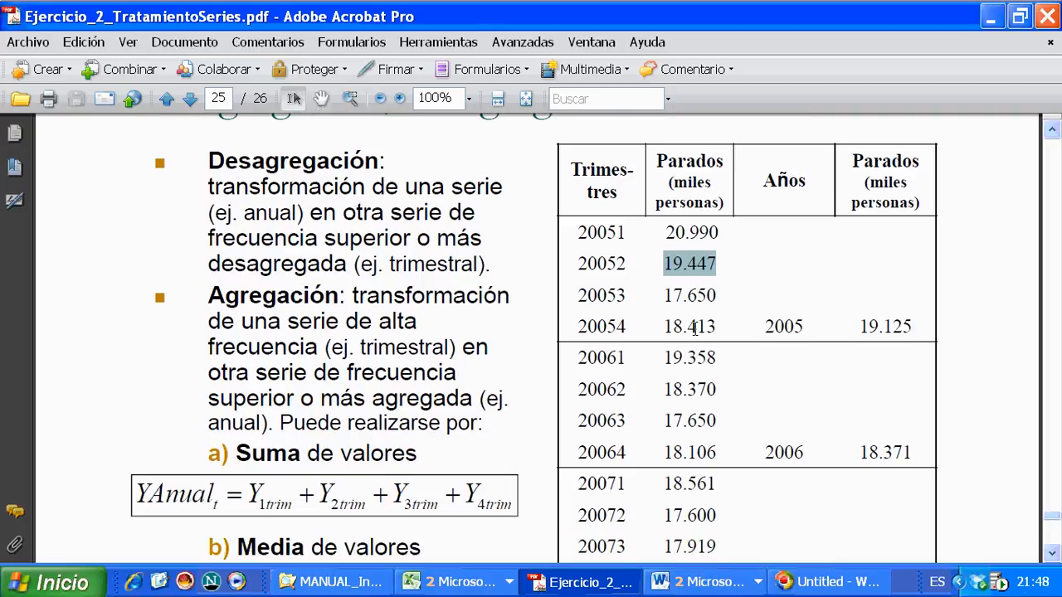
scroll(409, 504, down, 3)
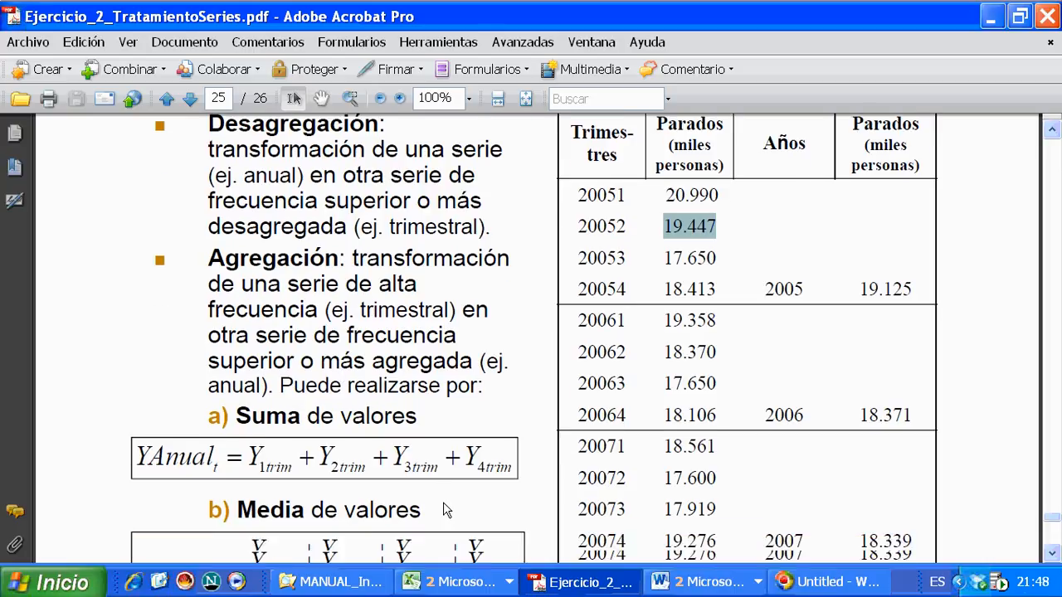
scroll(409, 505, down, 1)
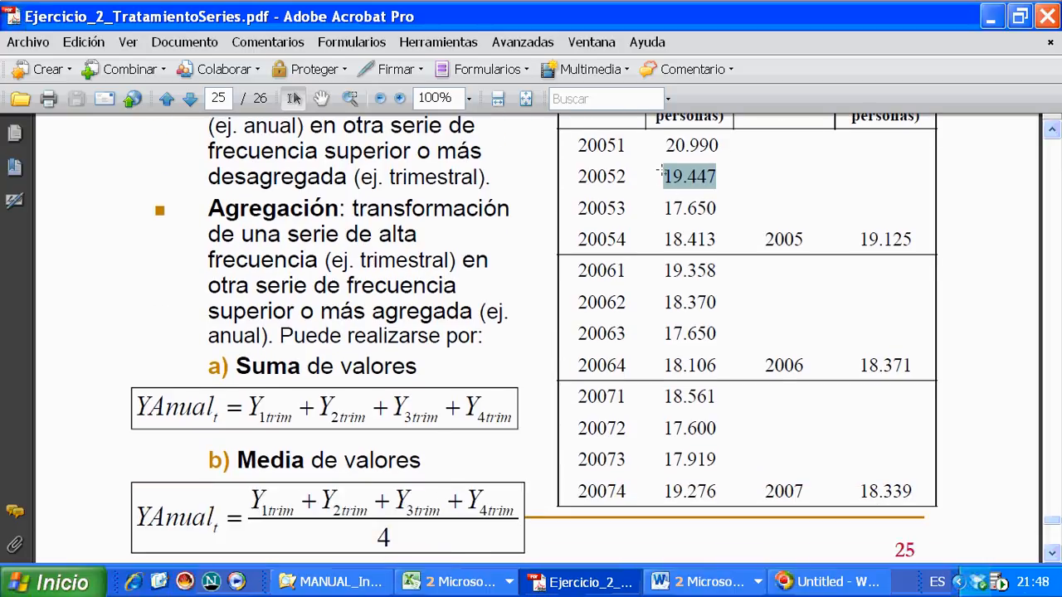
drag(859, 239, 912, 239)
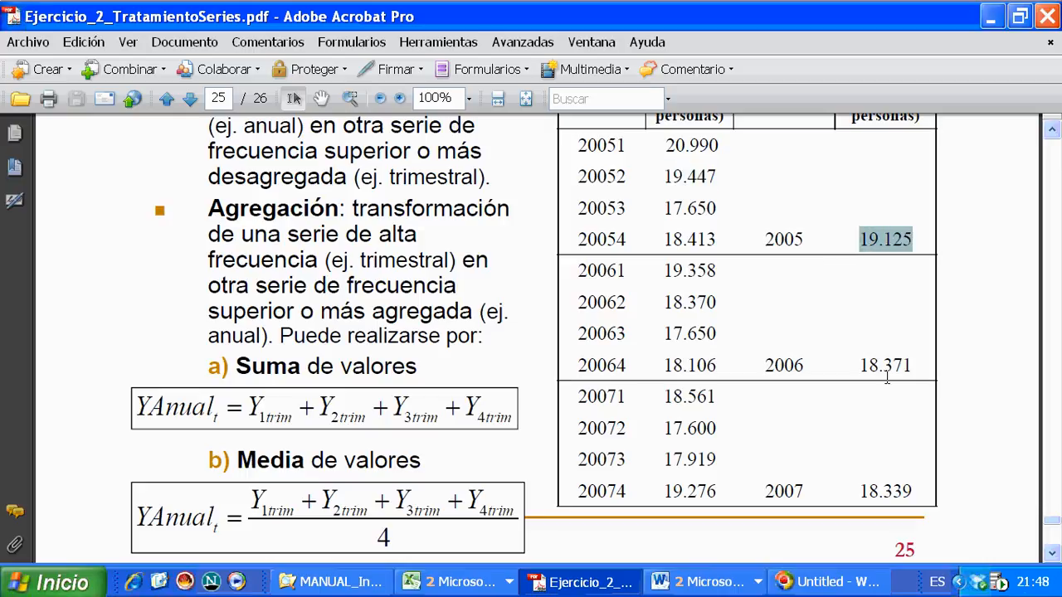
scroll(888, 377, up, 2)
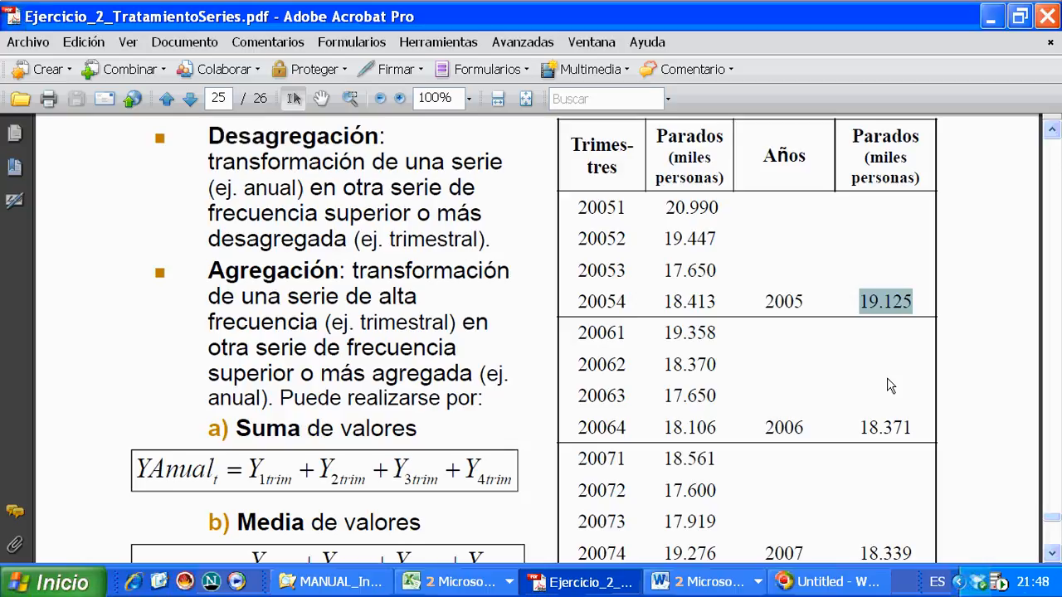
- Switch to the DANONE_bd workbook in Excel and insert a new blank worksheet before the Regio sheet
click(448, 581)
click(465, 552)
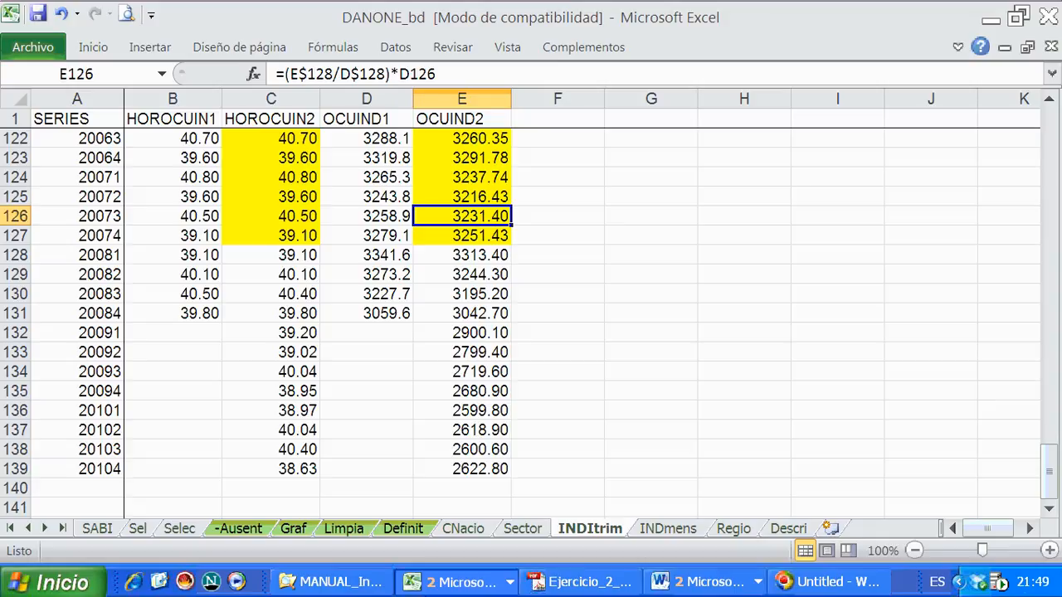
key(ctrl+Page_Down)
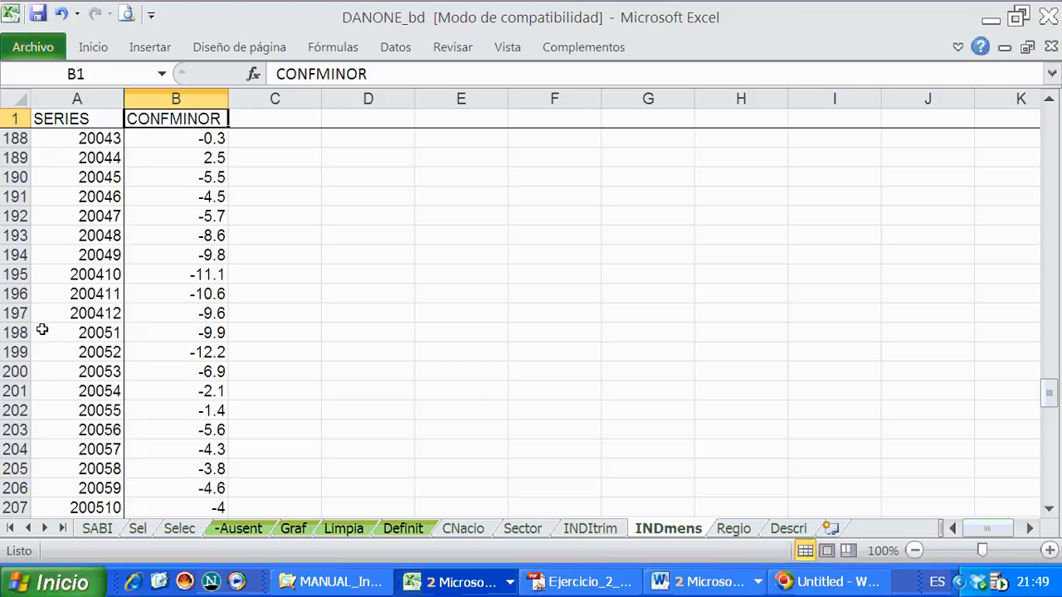
right_click(730, 529)
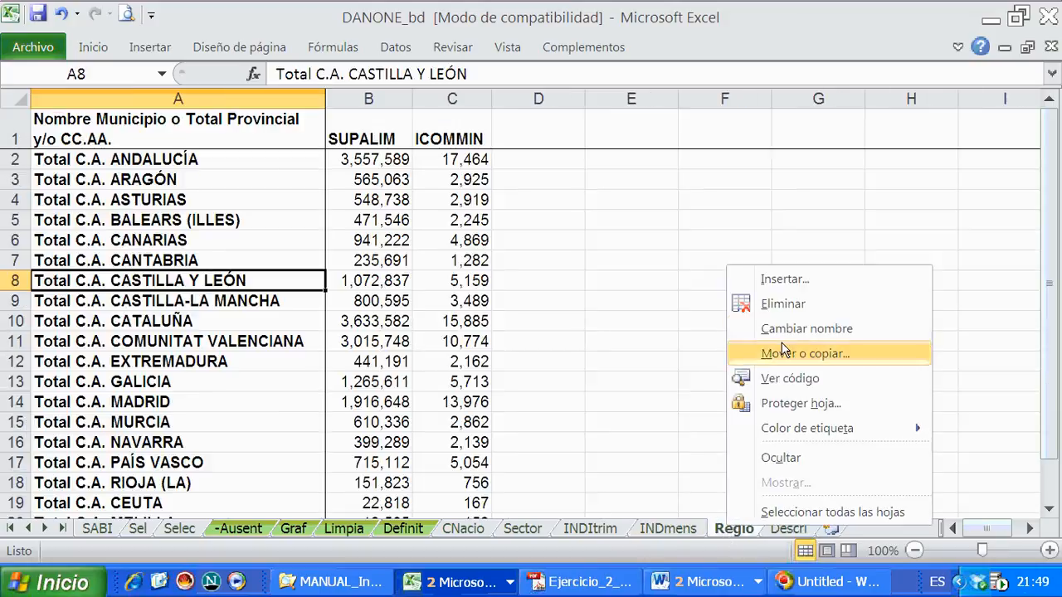
click(780, 279)
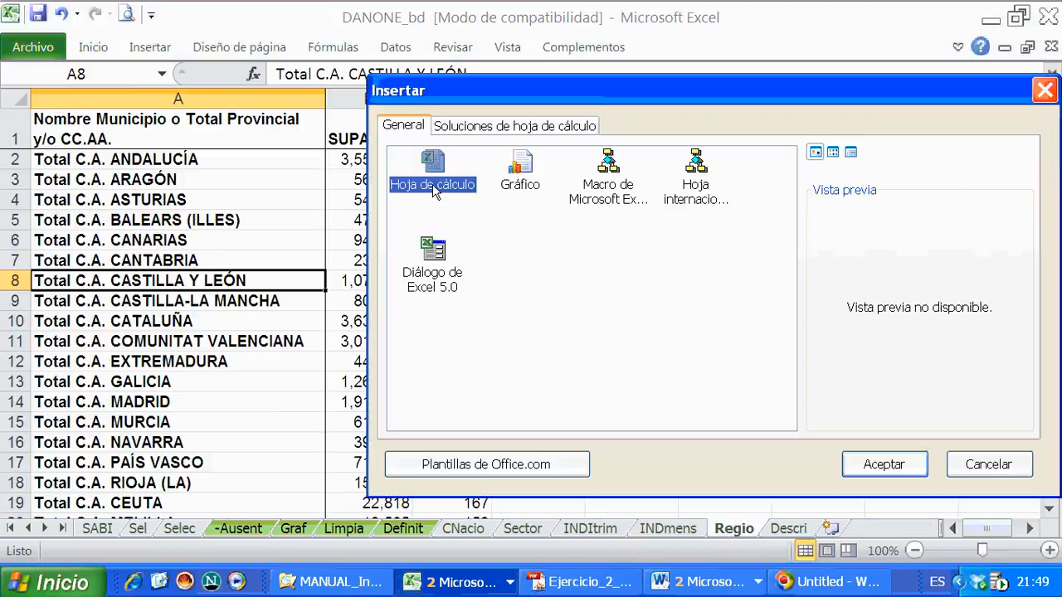
click(881, 467)
- Rename the new worksheet before Regio as TrimTrans
right_click(727, 531)
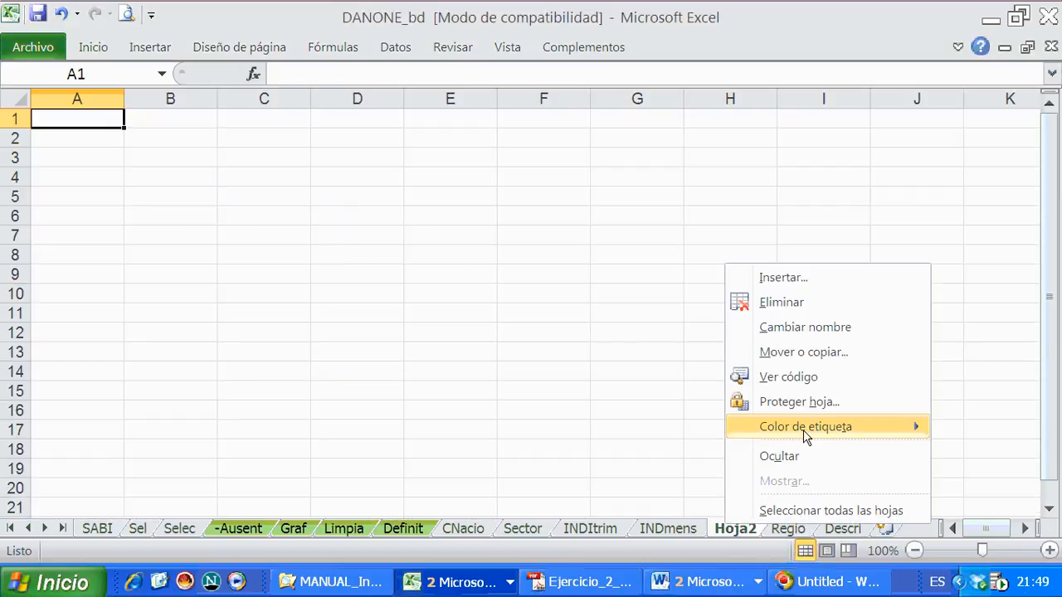
click(788, 332)
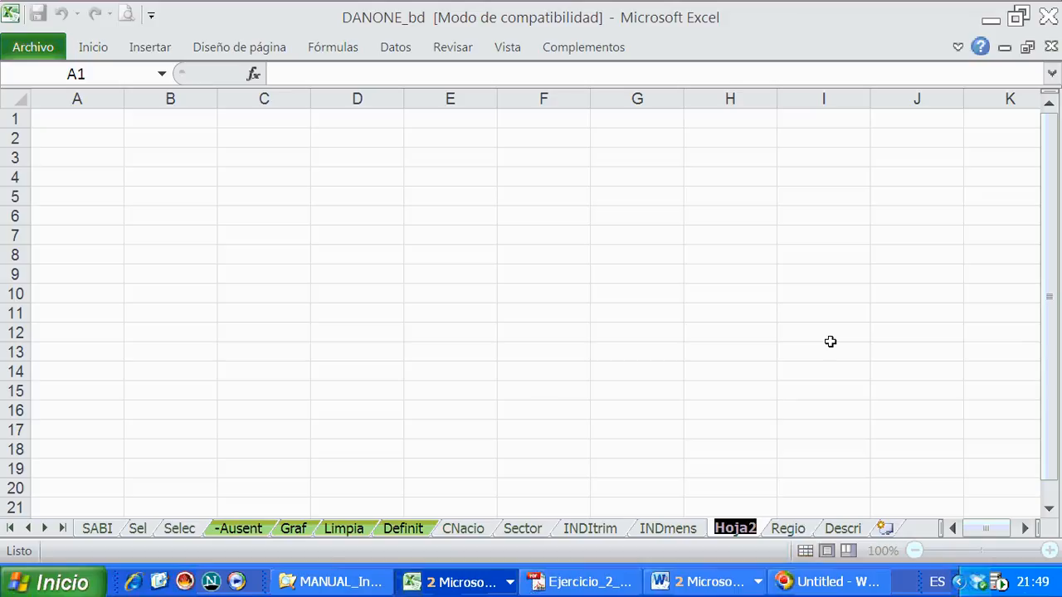
key(Caps_Lock)
key(Caps_Lock)
text(c)
key(BackSpace)
text(TrimTras)
key(BackSpace)
text(js)
key(BackSpace)
key(BackSpace)
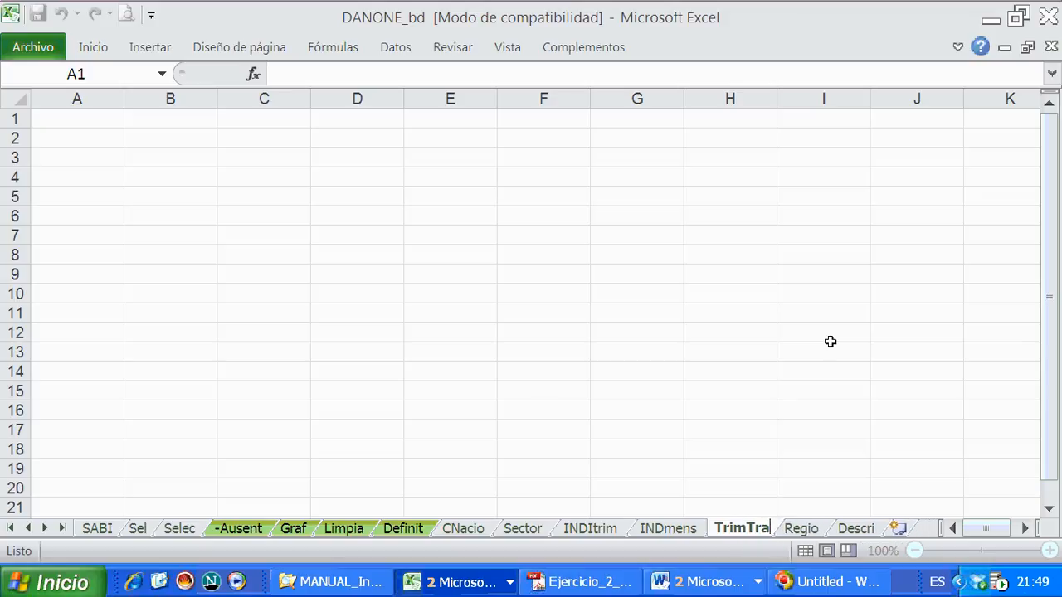
text(ns)
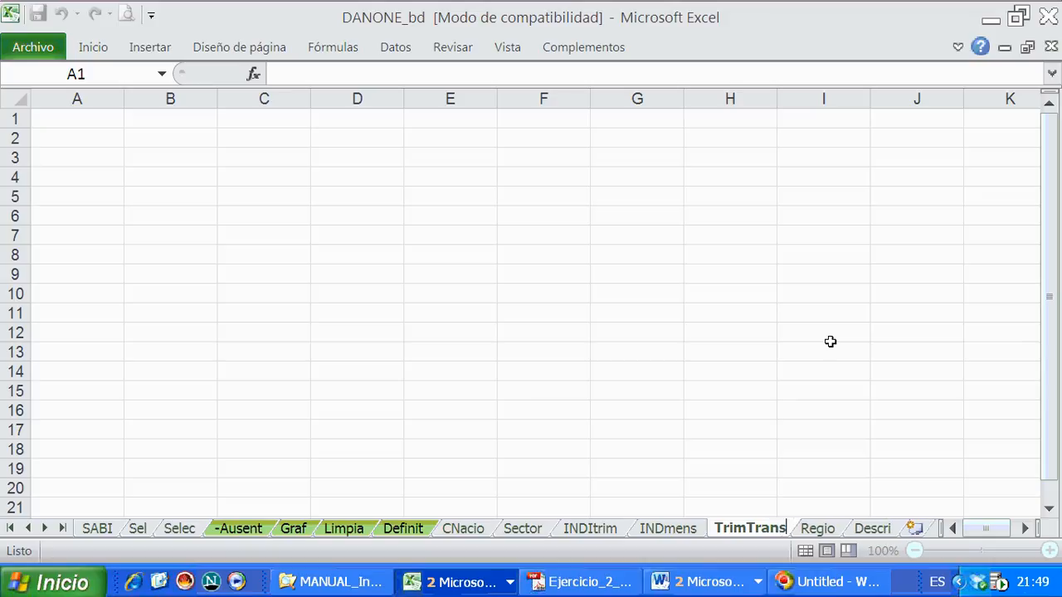
click(661, 471)
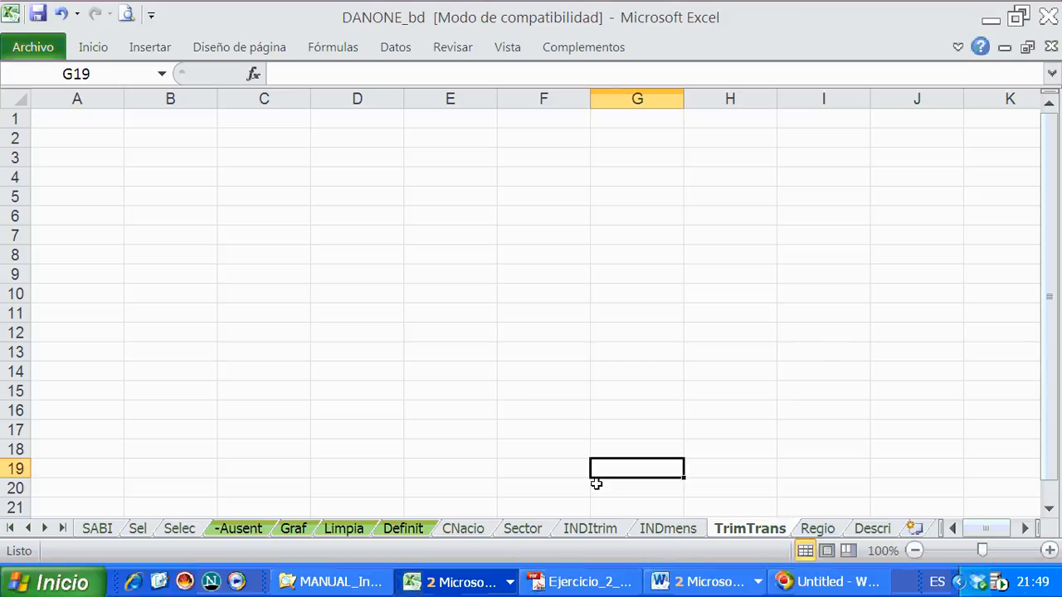
- Colour the TrimTrans sheet tab green and save the workbook
click(676, 529)
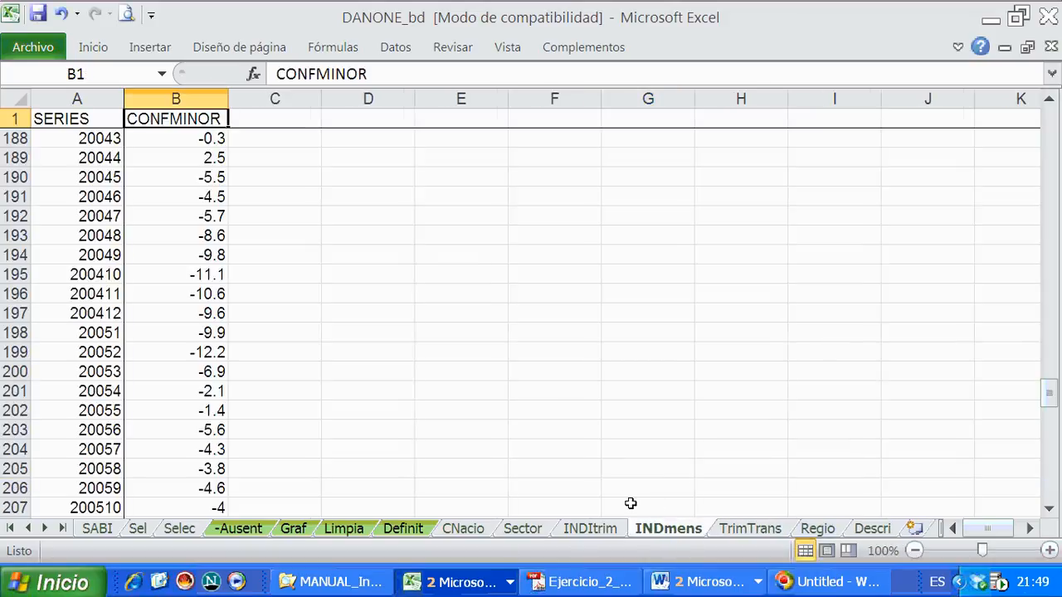
right_click(752, 529)
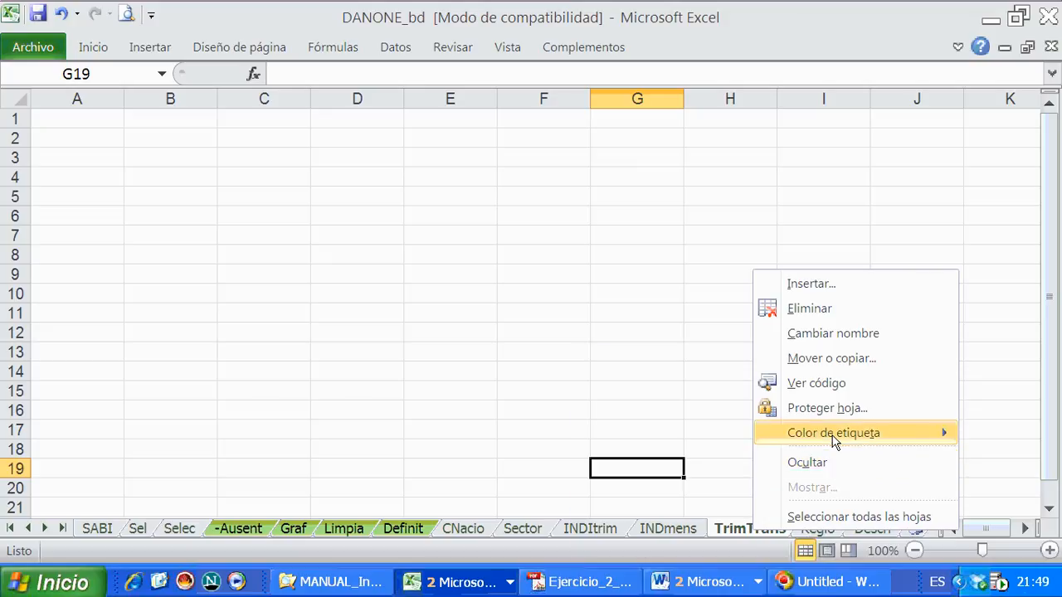
mouse_move(832, 432)
click(656, 499)
click(643, 412)
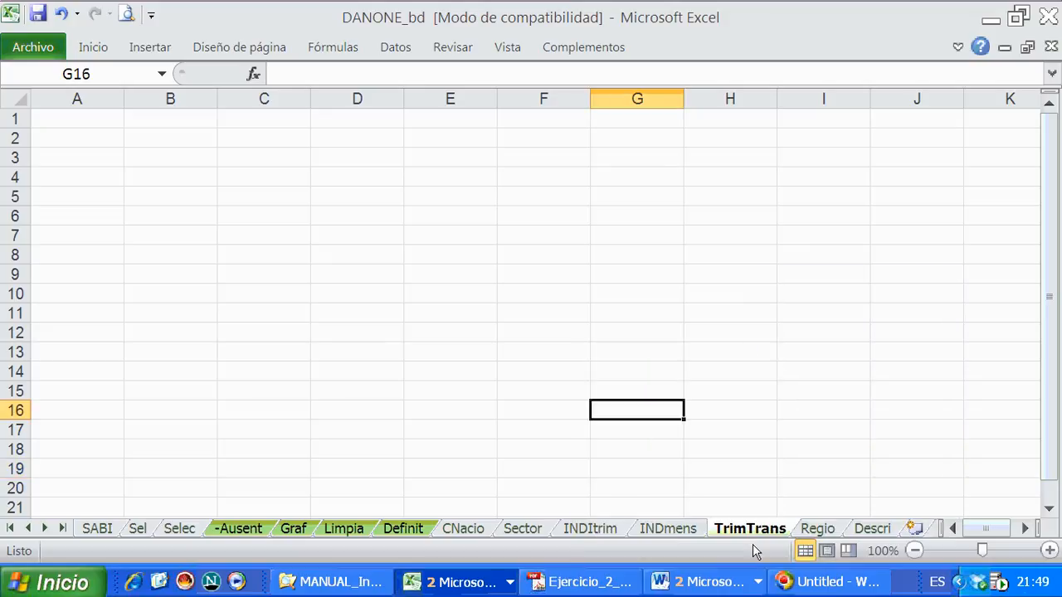
click(38, 14)
- Copy the entire contents of the INDmens sheet into the TrimTrans sheet
click(668, 529)
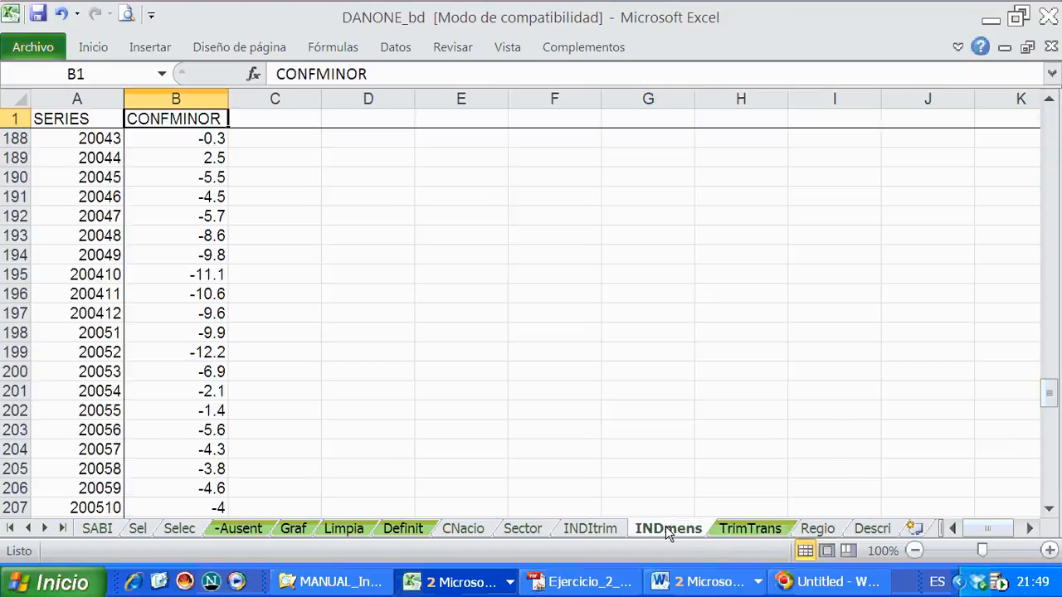
click(12, 100)
right_click(118, 177)
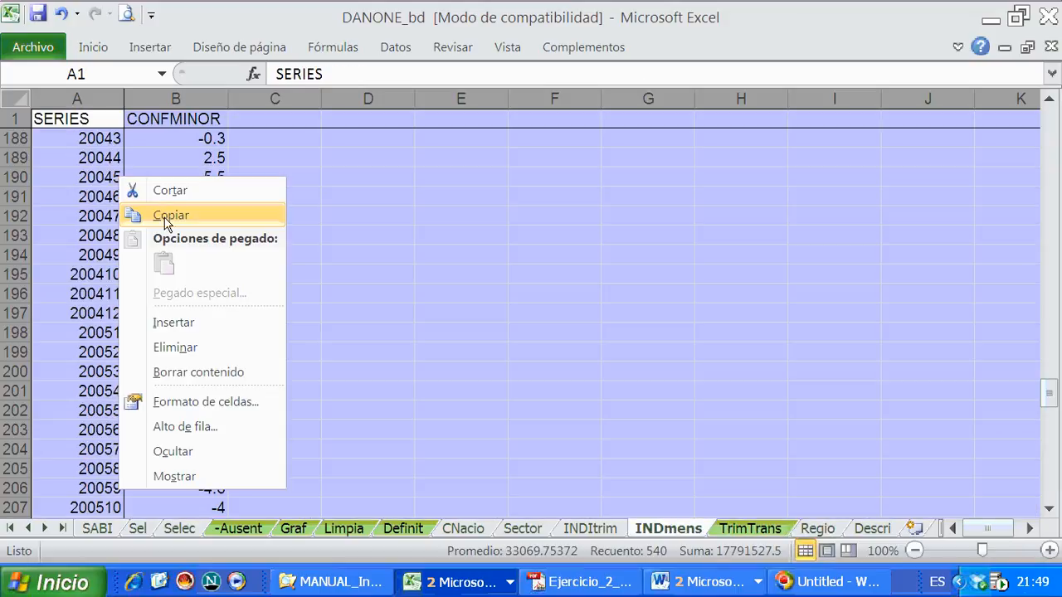
click(264, 219)
click(749, 529)
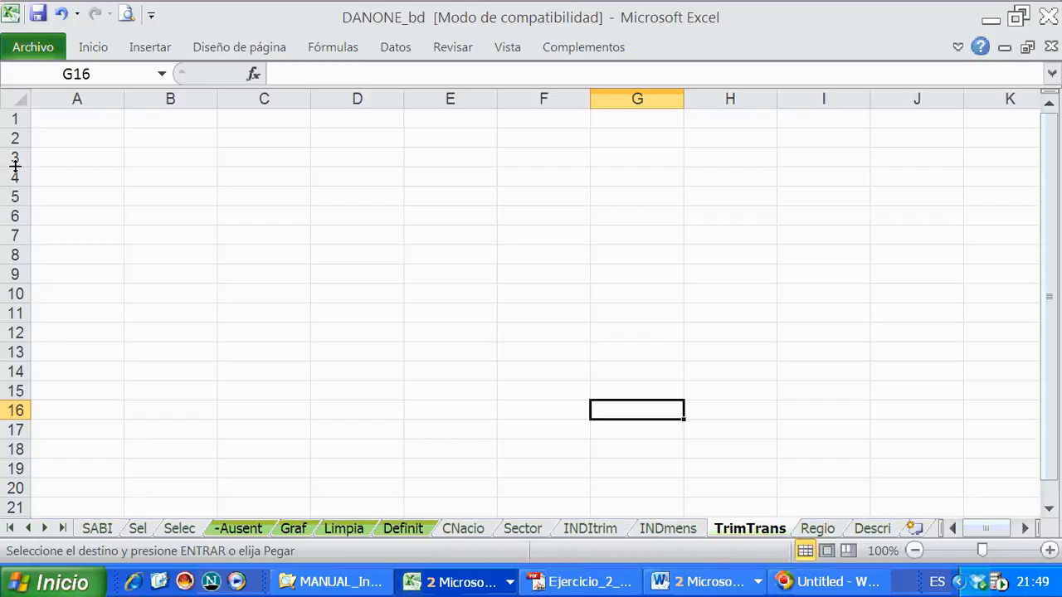
click(12, 101)
right_click(86, 144)
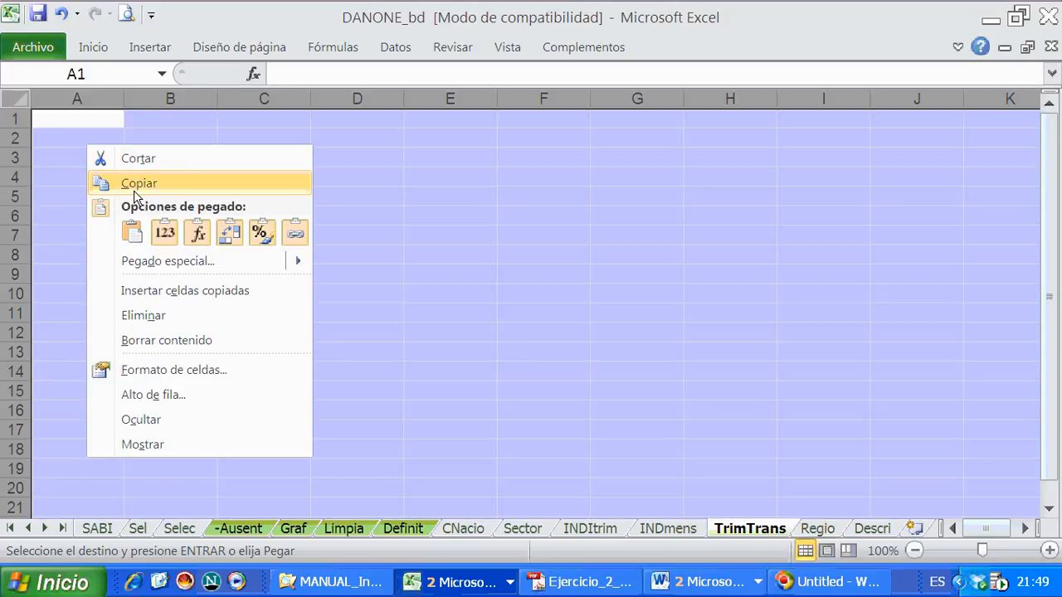
click(132, 232)
- Freeze the panes of TrimTrans at B2 so the heading row and the SERIES column stay fixed
click(150, 145)
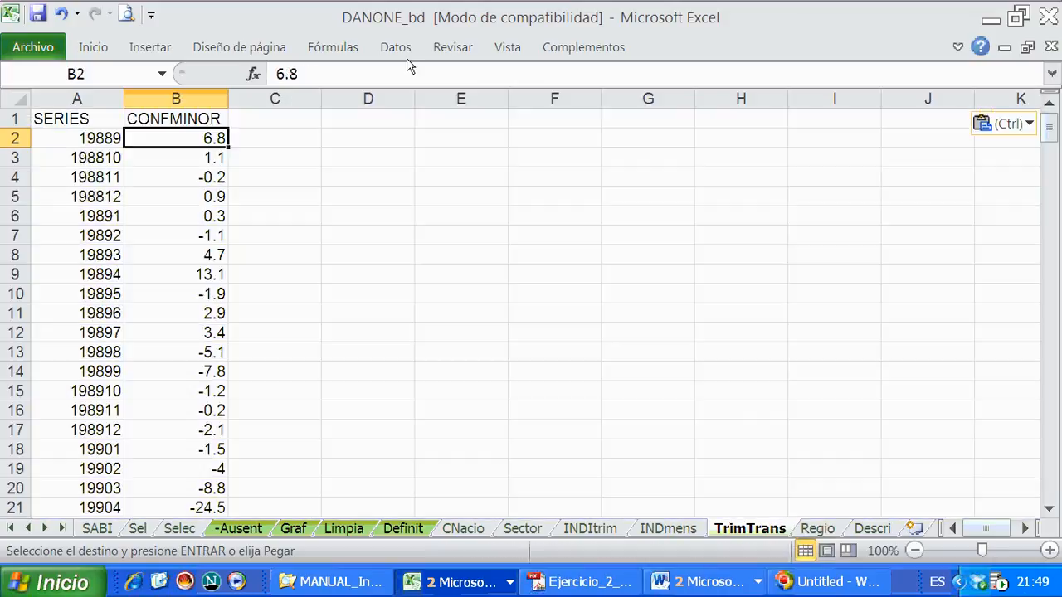
click(502, 47)
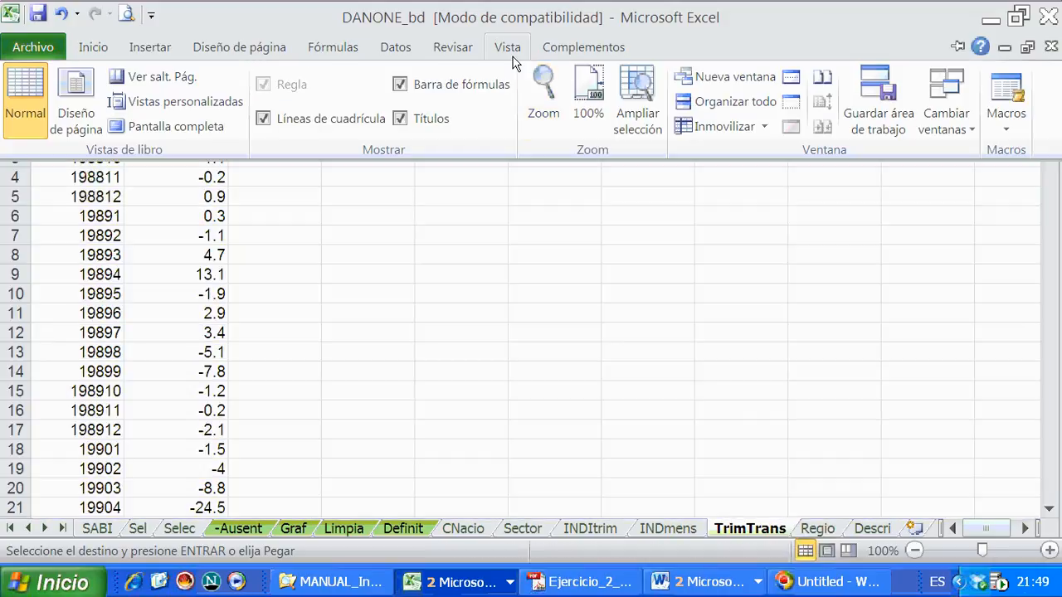
click(701, 129)
click(730, 207)
click(348, 333)
scroll(348, 333, down, 11)
scroll(348, 334, up, 11)
- Copy the CONFMINOR heading from B1 into C1 of TrimTrans
click(208, 116)
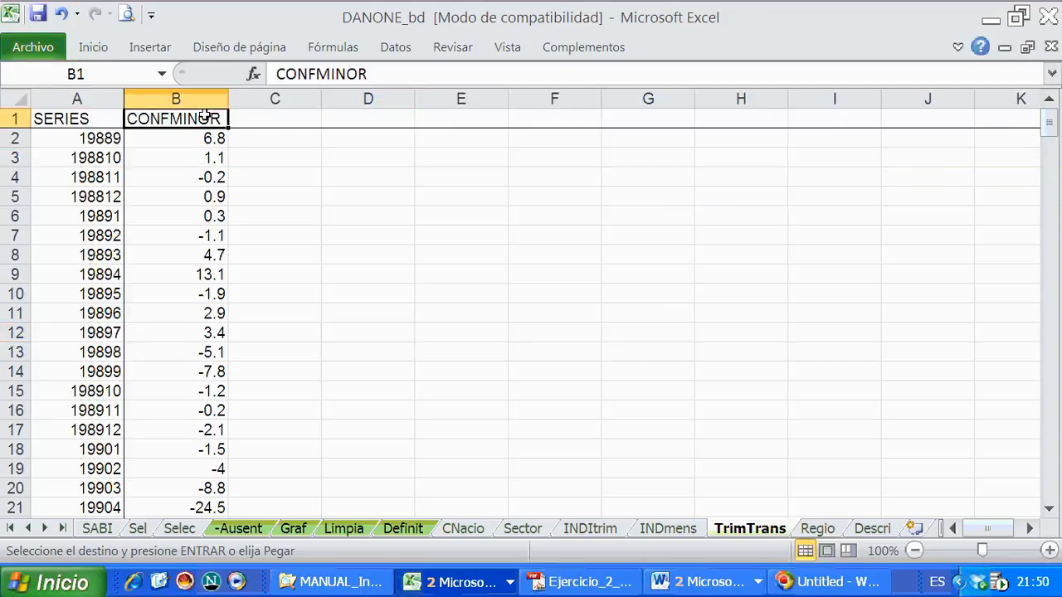
right_click(208, 118)
click(248, 151)
click(260, 114)
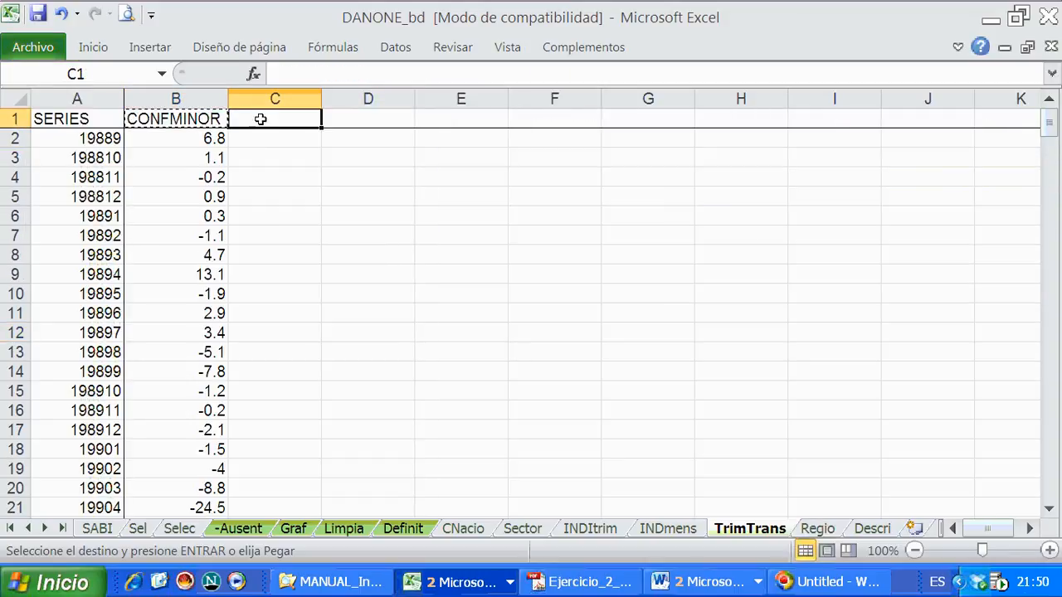
right_click(262, 120)
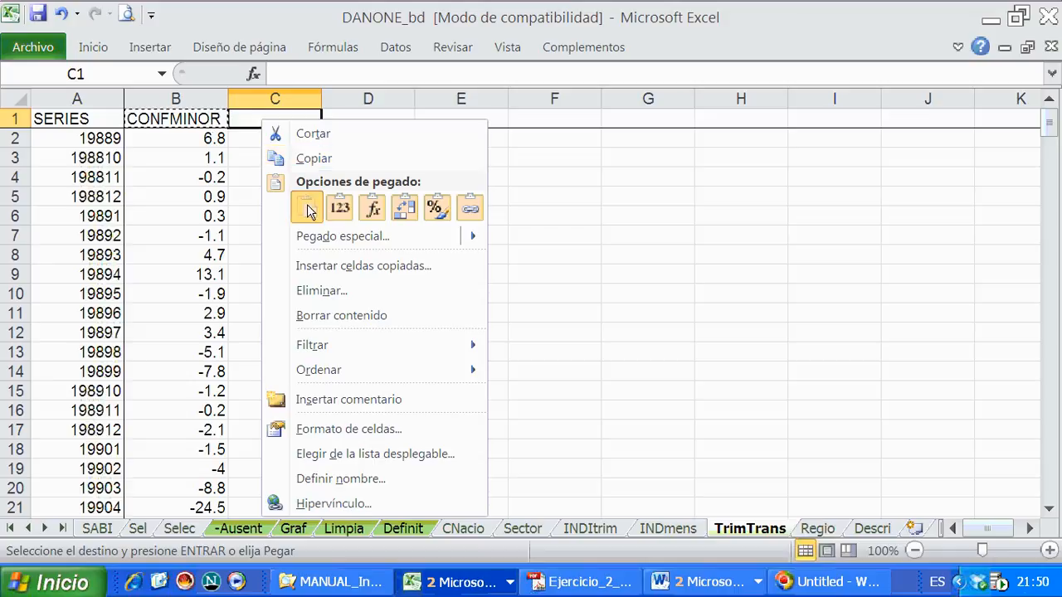
click(336, 208)
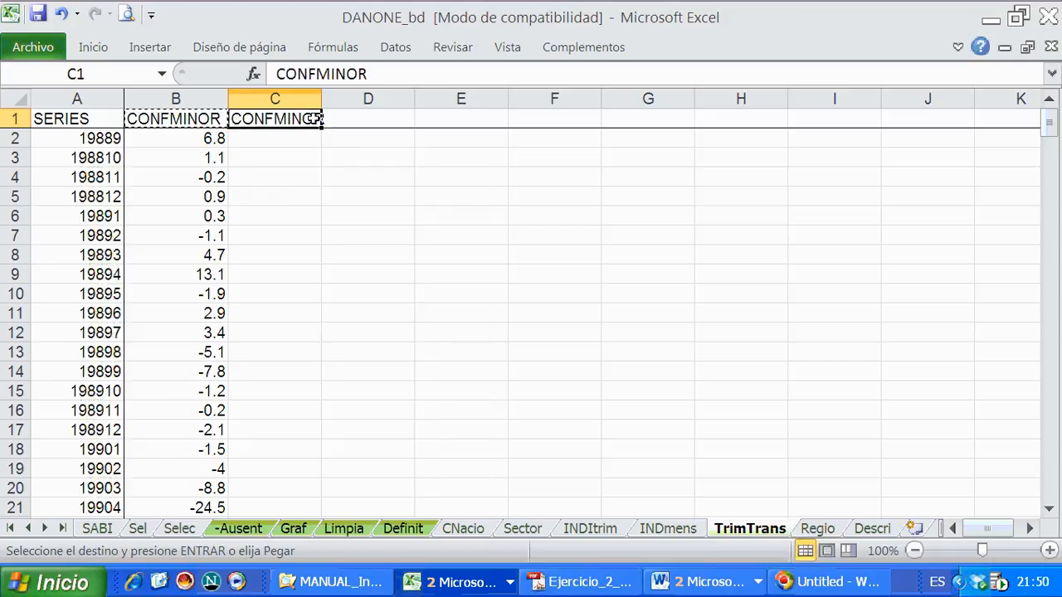
- Change the copied heading in C1 to CONFMINOT
click(381, 75)
key(BackSpace)
key(Caps_Lock)
text(T)
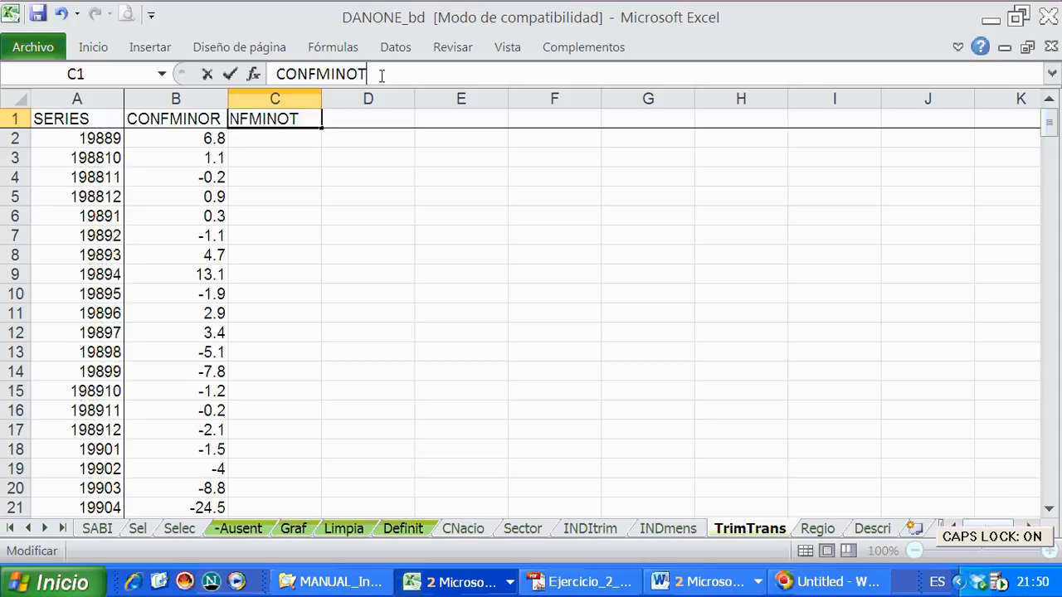
click(340, 211)
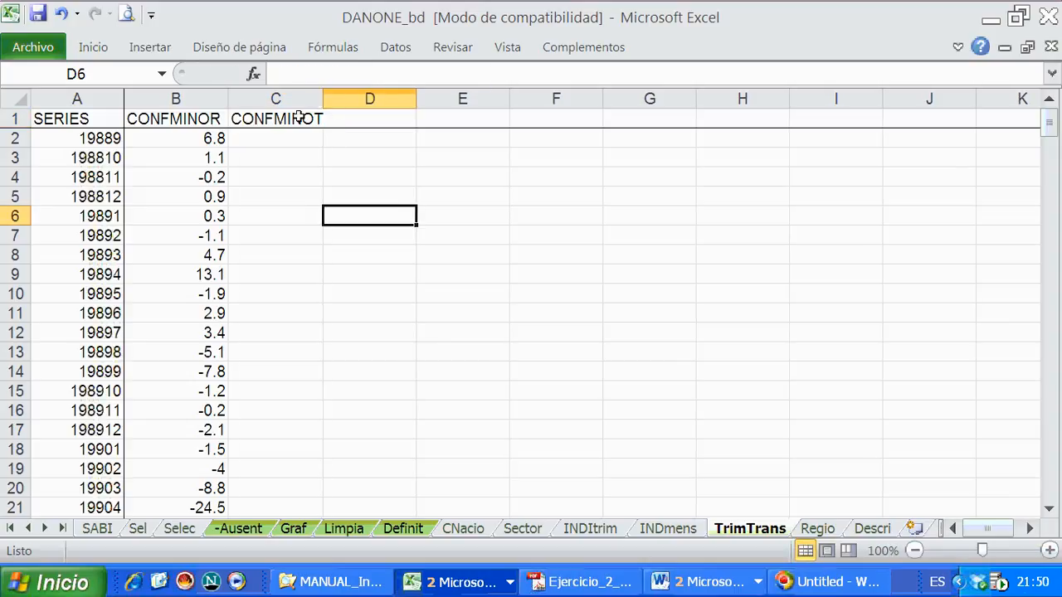
- Copy the CONFMINOT heading from C1 into D1 of TrimTrans and change the copy to CONFMINOA
right_click(300, 119)
click(332, 155)
click(365, 119)
right_click(366, 118)
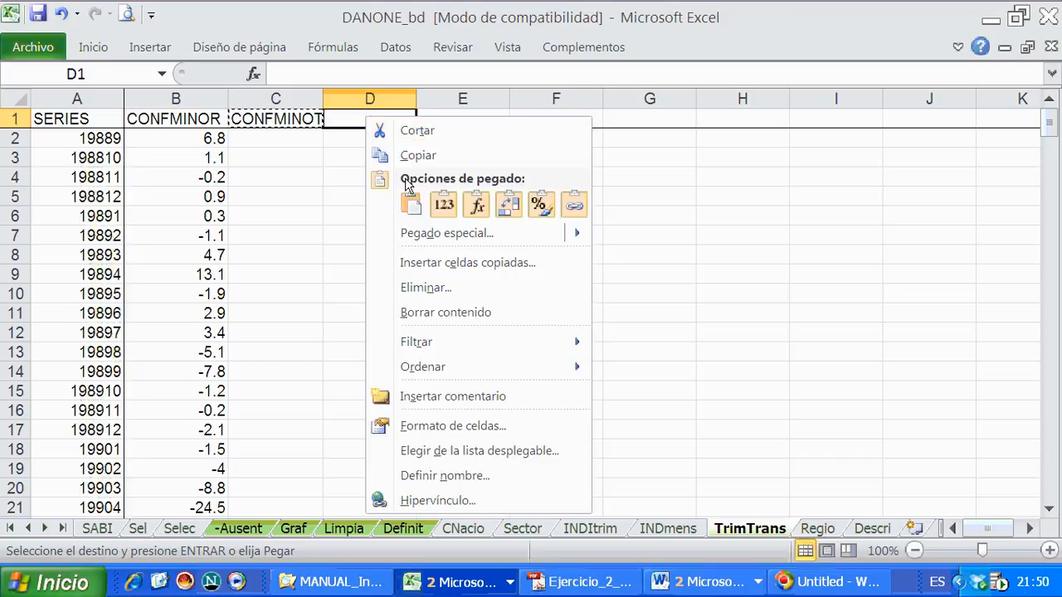
click(412, 206)
click(371, 74)
key(BackSpace)
text(A)
key(Return)
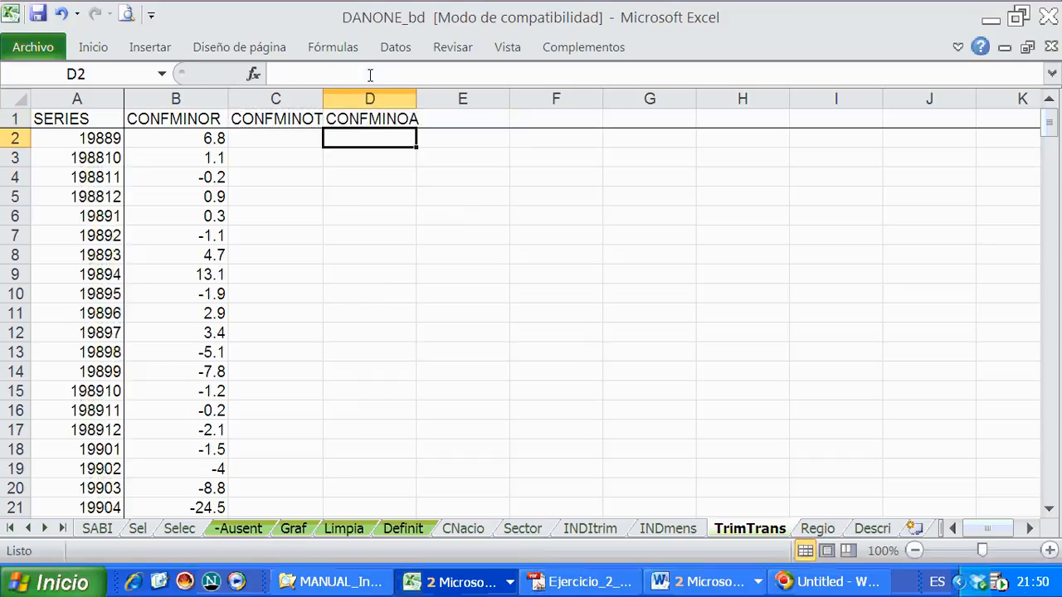
- Widen columns C and D of TrimTrans so the CONFMINOT and CONFMINOA headings fit
drag(293, 99, 330, 99)
click(322, 99)
click(347, 171)
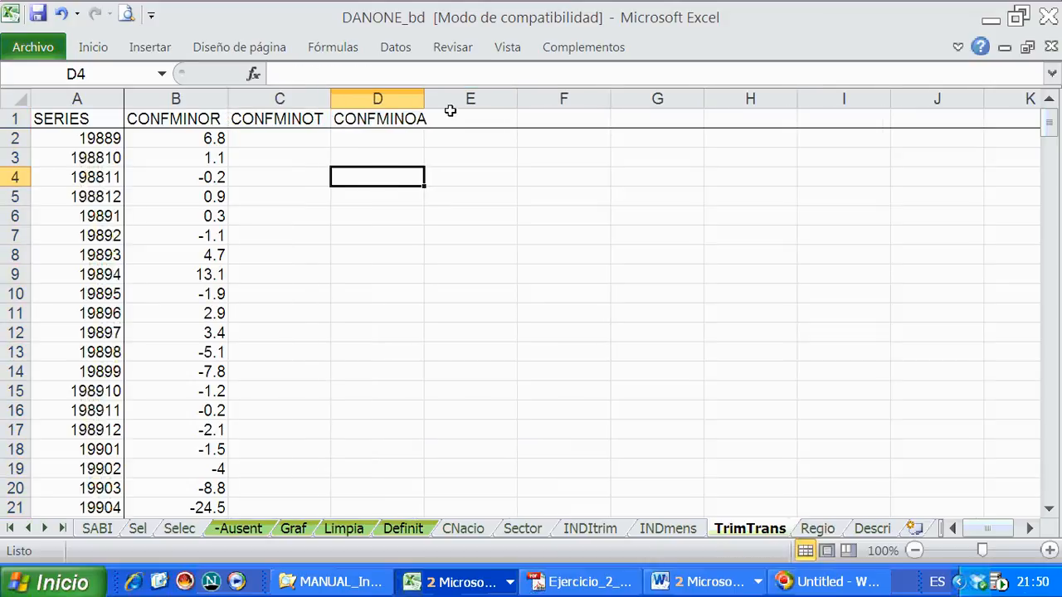
drag(430, 99, 432, 98)
click(282, 141)
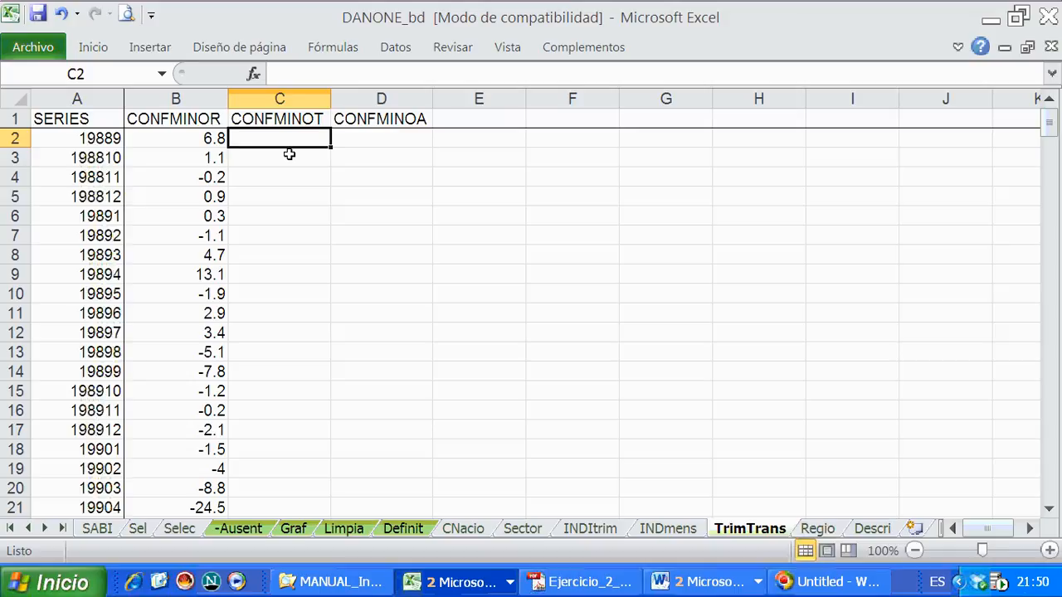
- Review the description and units of CONFMINOR in the Descri sheet, and look over the INDItrim and INDmens sheets
click(871, 528)
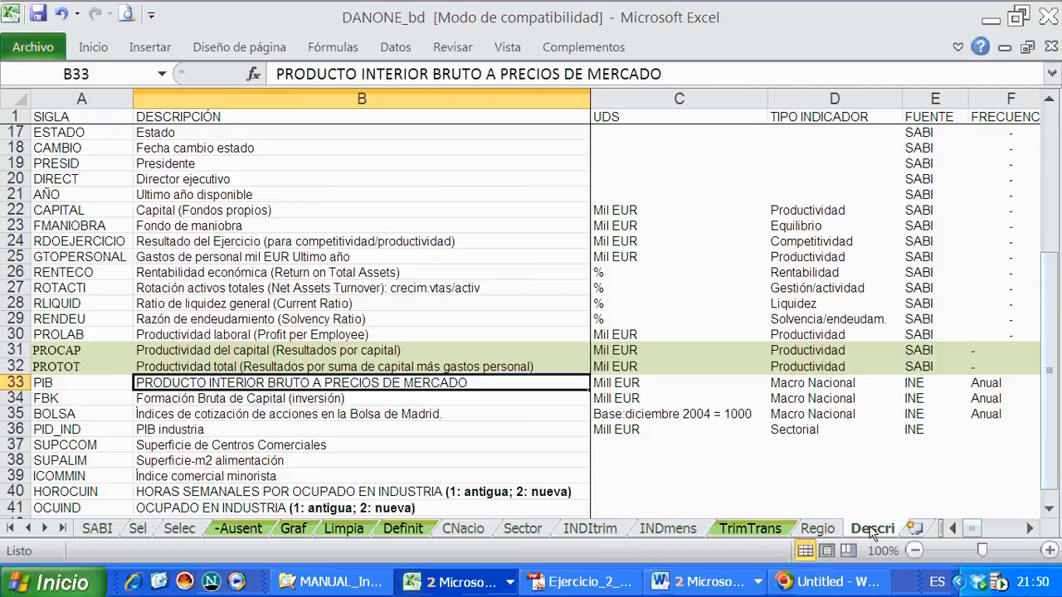
scroll(445, 476, down, 2)
click(102, 432)
click(217, 433)
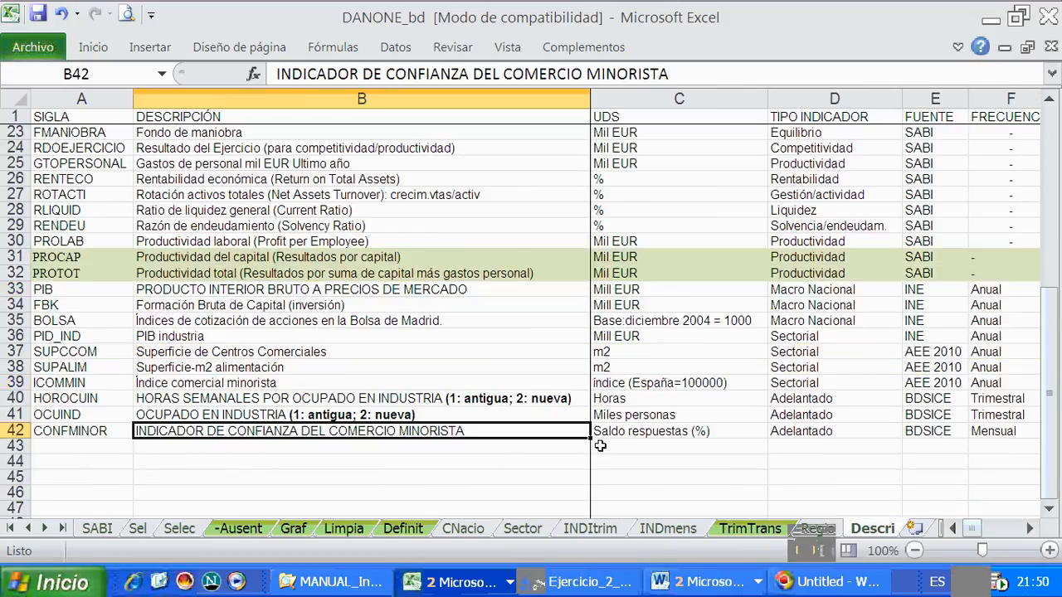
click(631, 438)
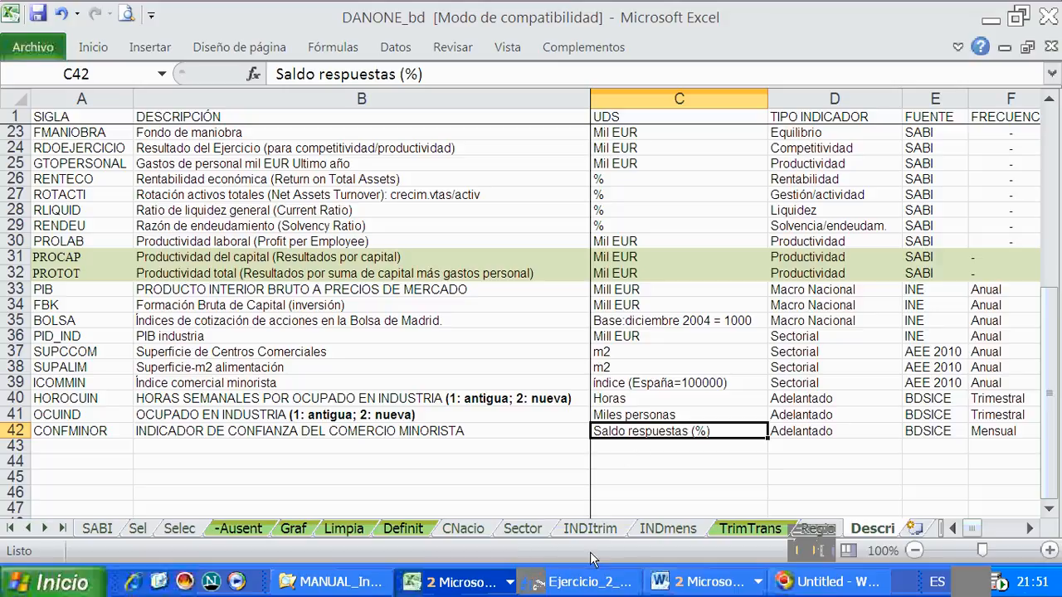
click(574, 531)
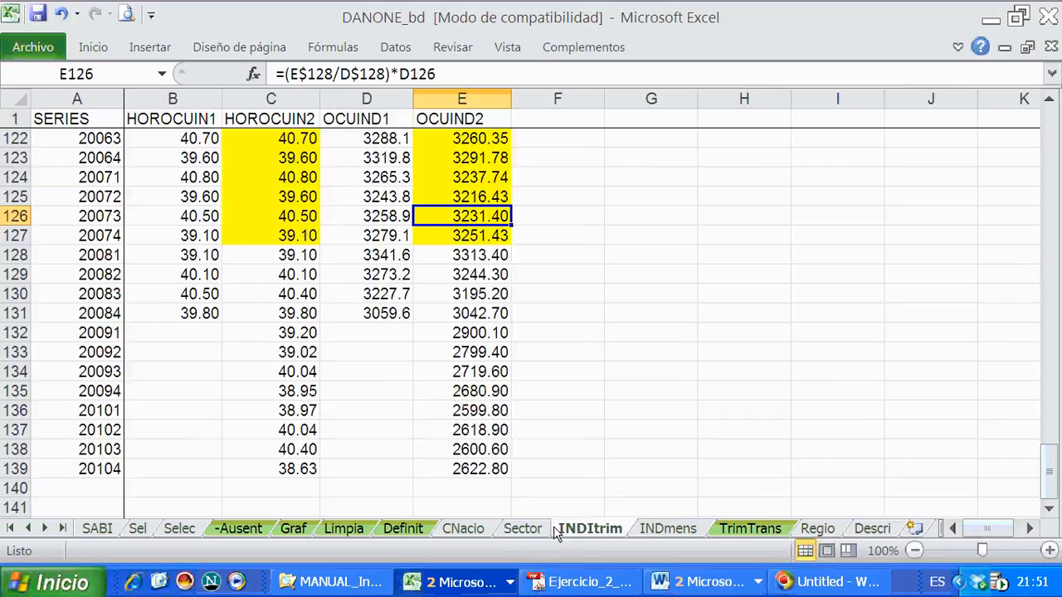
click(664, 529)
drag(174, 333, 174, 313)
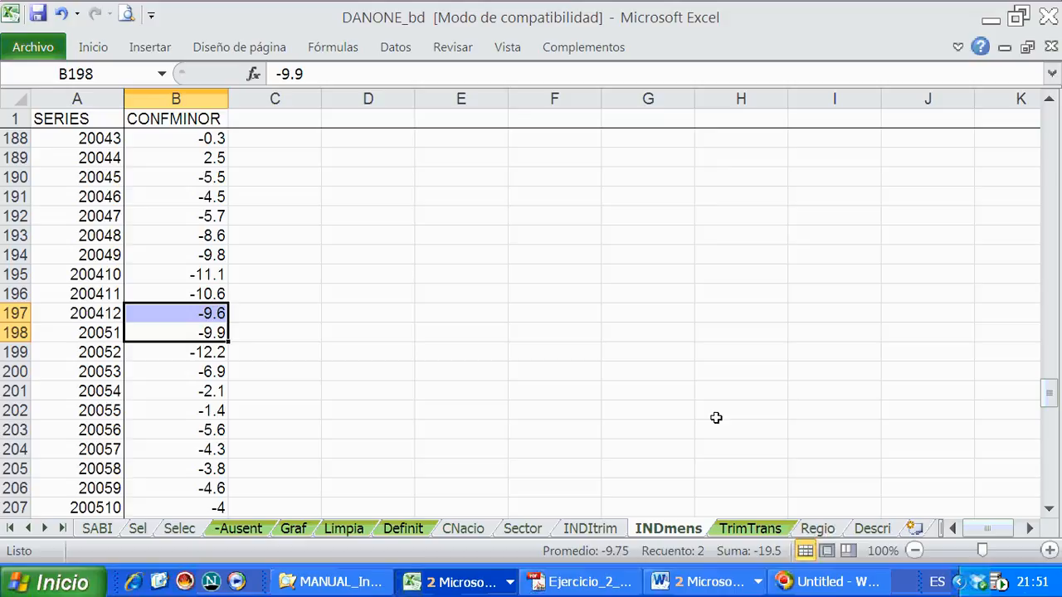
- Examine the first monthly CONFMINOR values in TrimTrans to see which months make up a complete quarter
click(751, 528)
click(182, 176)
click(184, 137)
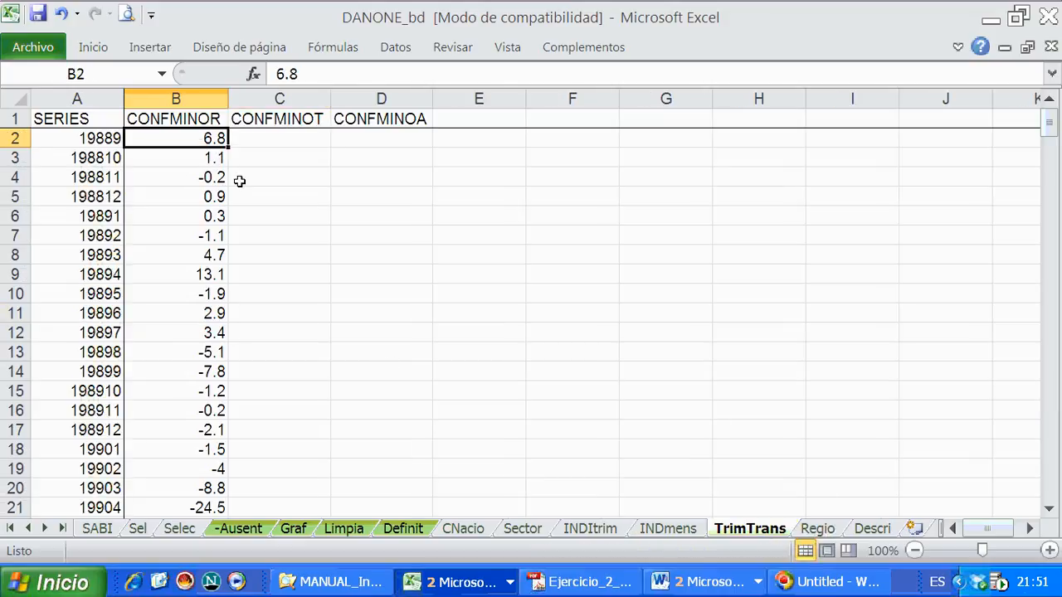
click(166, 158)
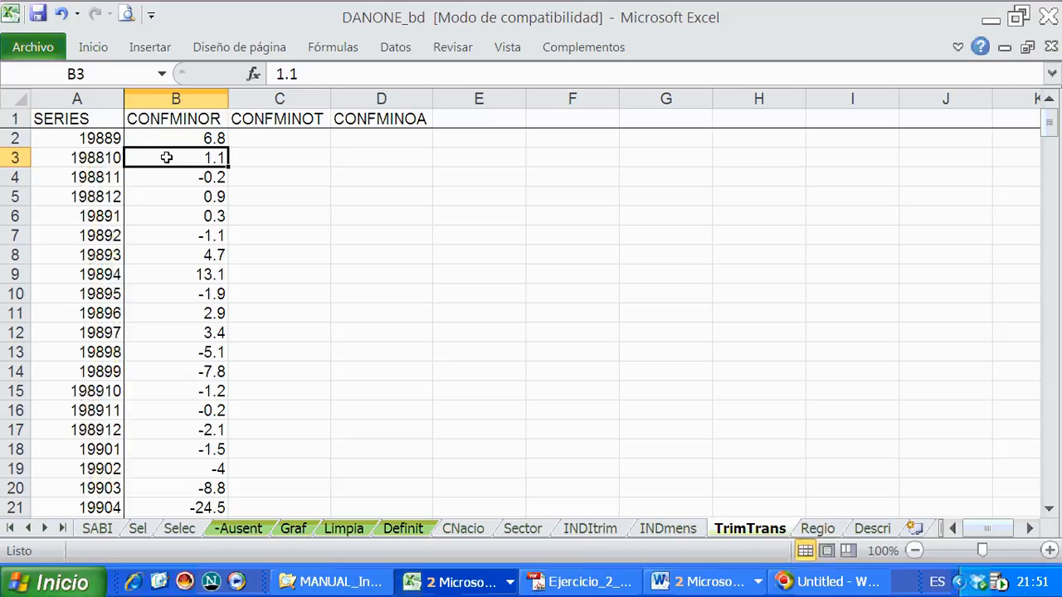
click(189, 251)
click(186, 238)
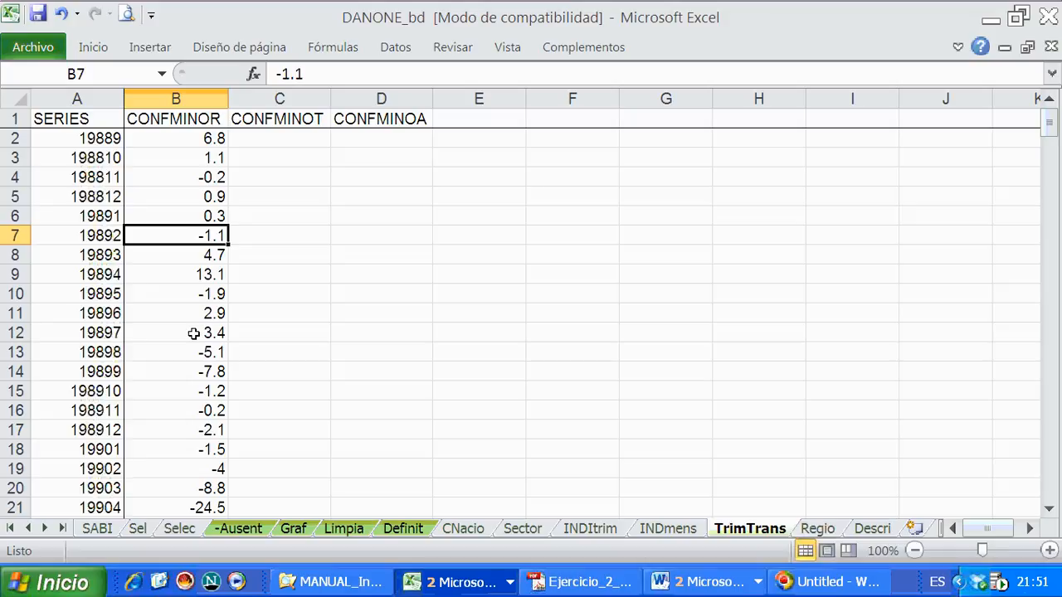
click(159, 139)
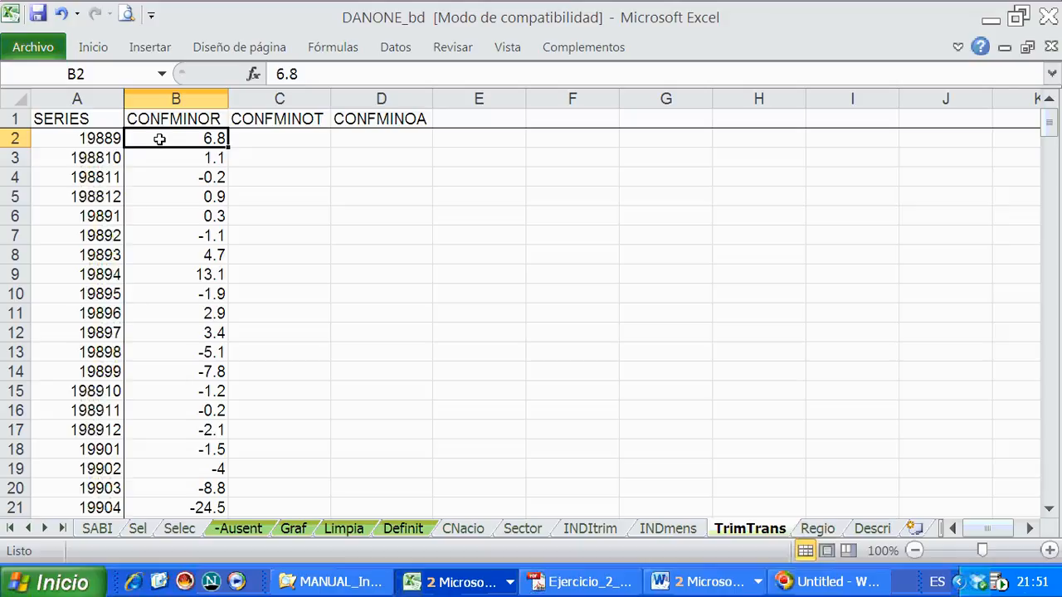
drag(159, 138, 159, 155)
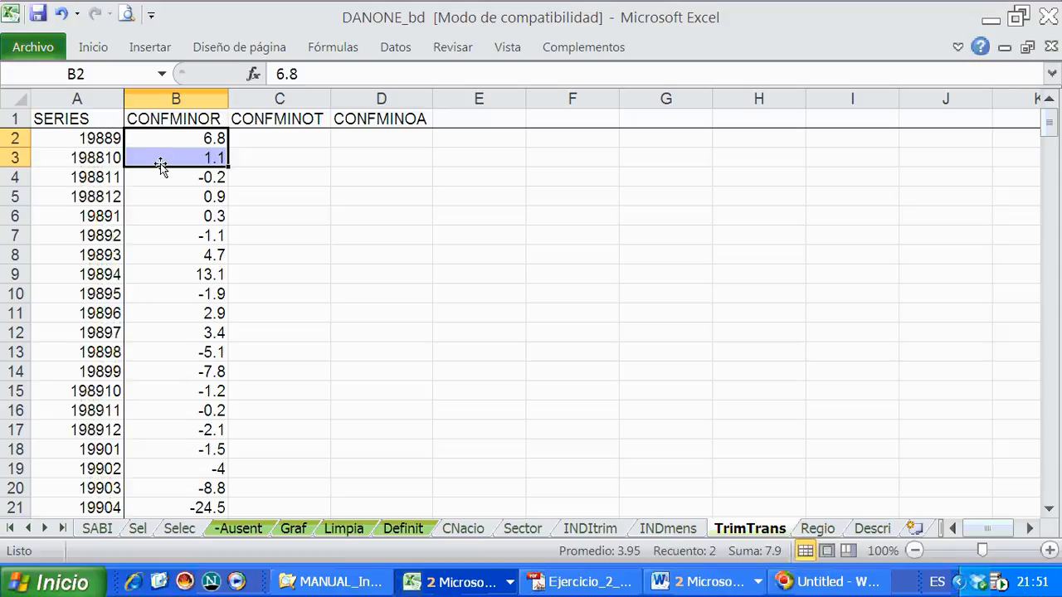
click(153, 216)
click(127, 196)
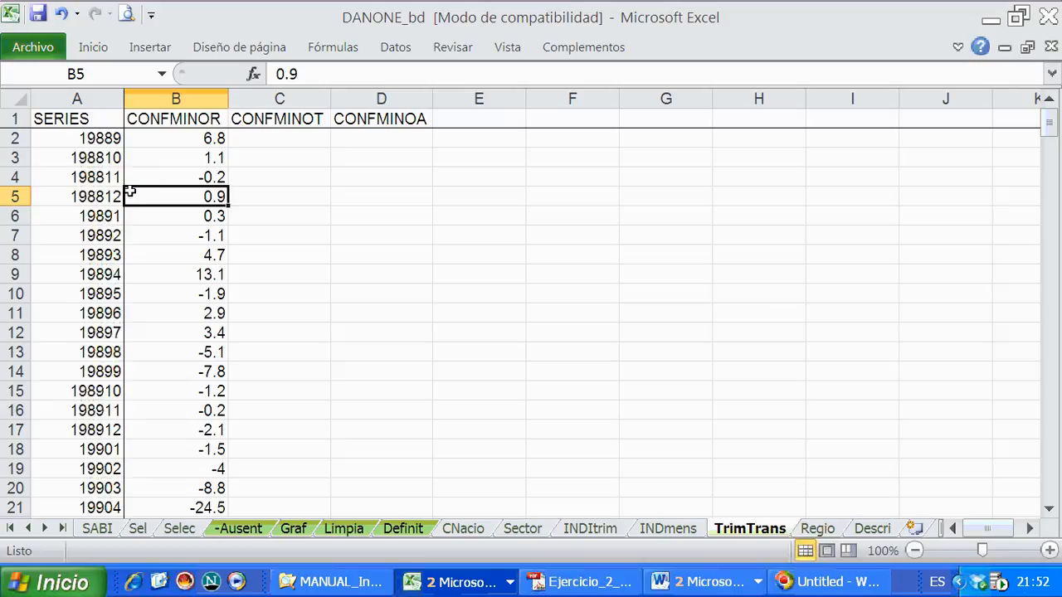
drag(158, 155, 161, 197)
- Add a bottom border to row 2 of TrimTrans to separate 19889 from the first complete quarter
click(18, 138)
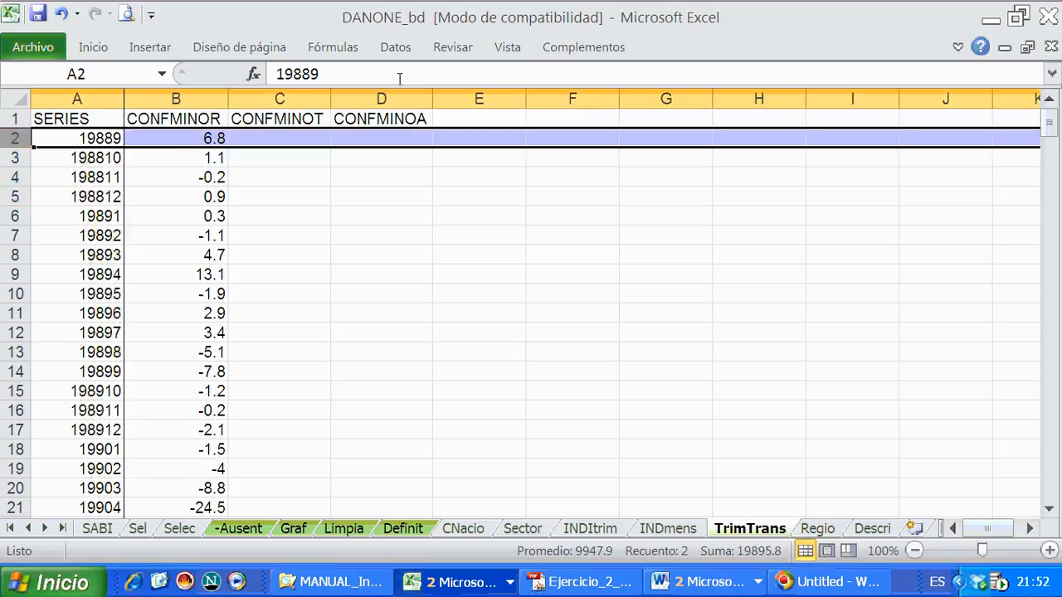
click(94, 47)
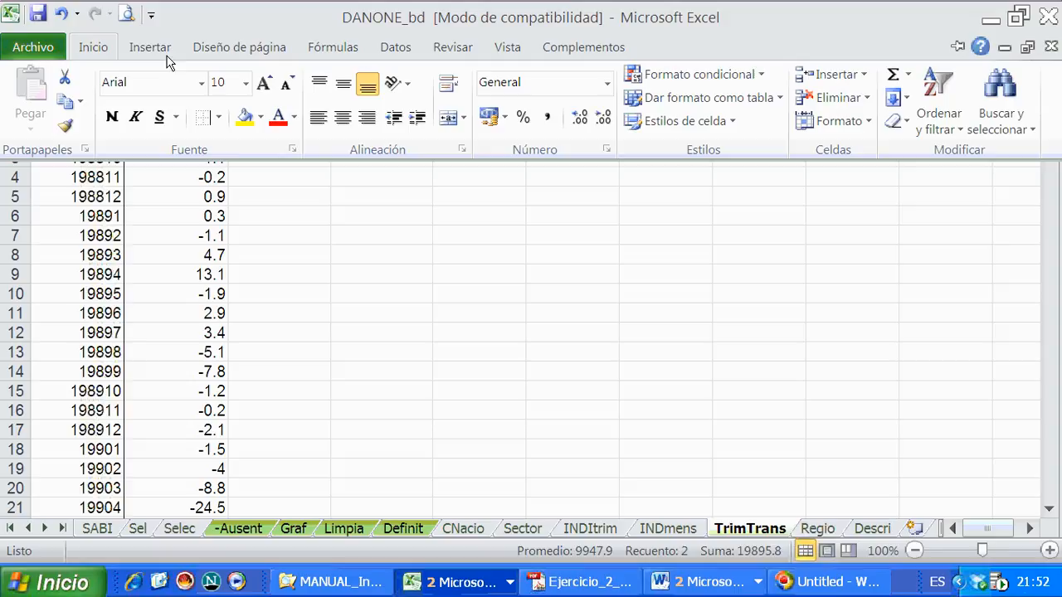
click(218, 116)
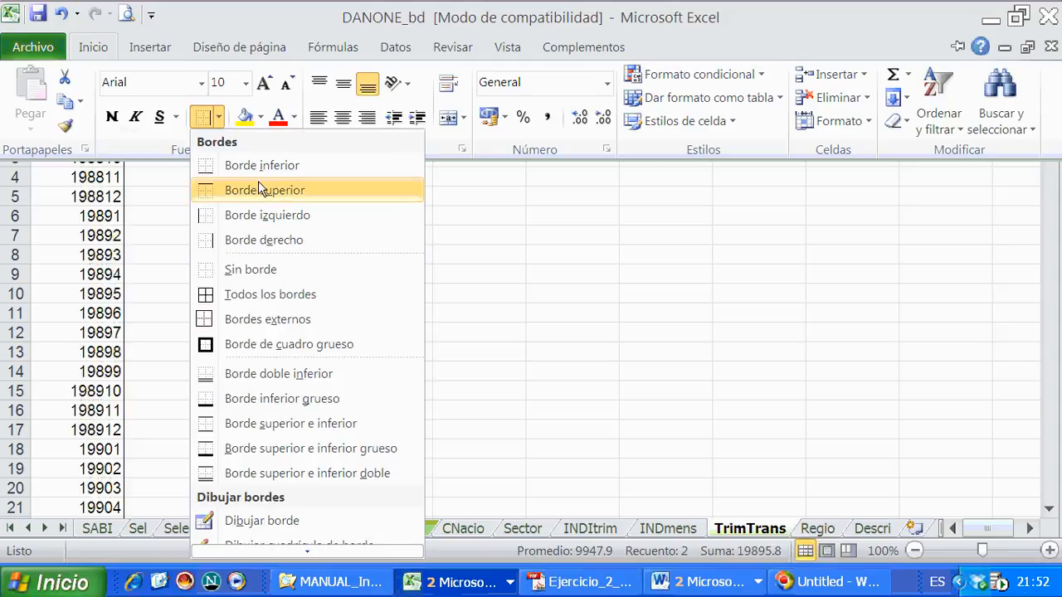
click(260, 166)
click(268, 215)
click(213, 144)
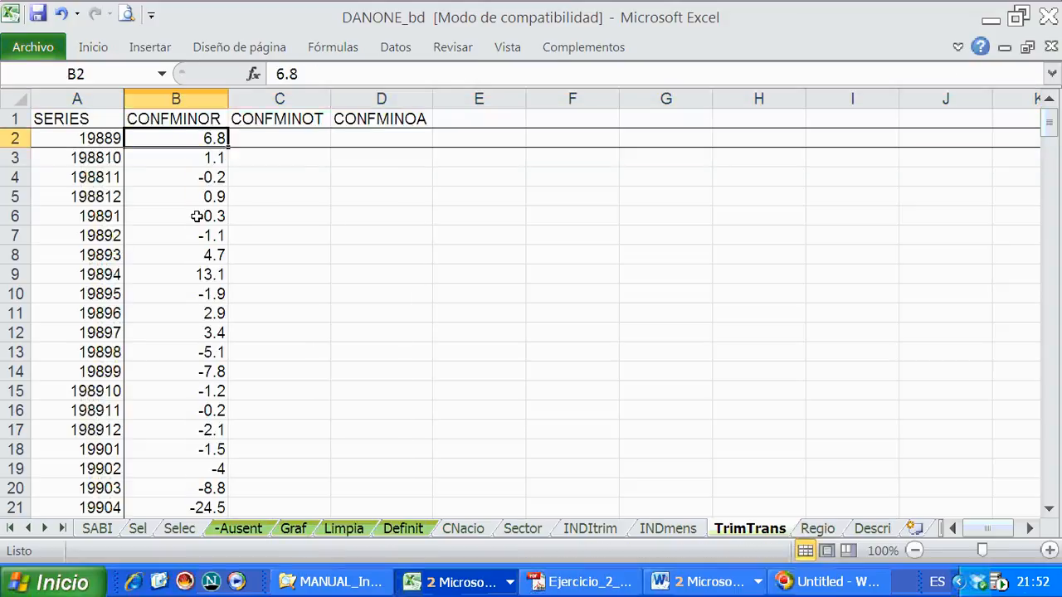
- Enter the sum =SUMA(B3:B5) in C5 as the first quarterly CONFMINOT value
click(192, 163)
click(277, 203)
drag(192, 157, 192, 200)
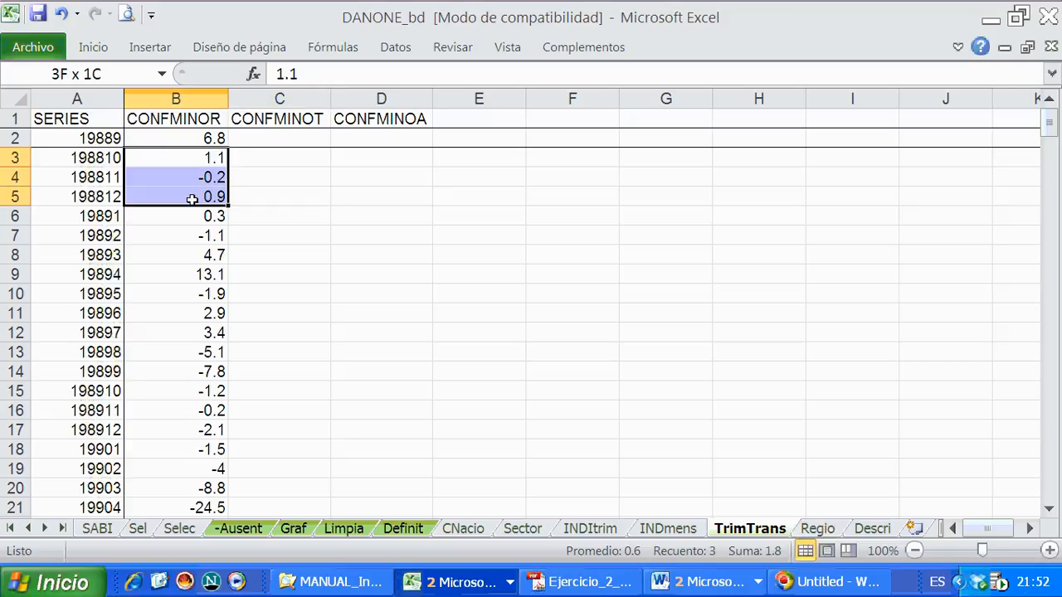
click(277, 200)
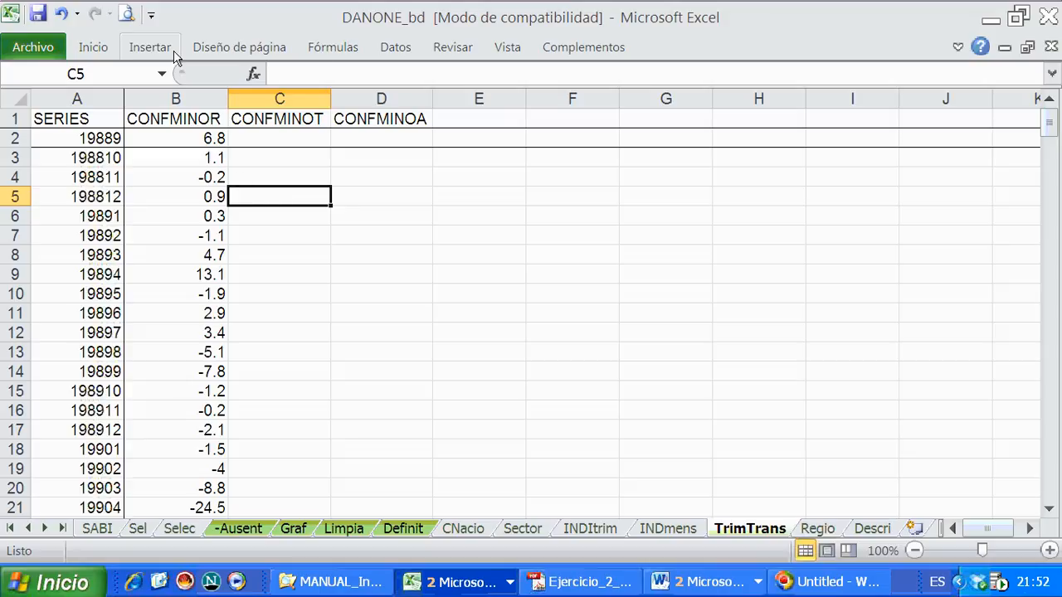
click(93, 47)
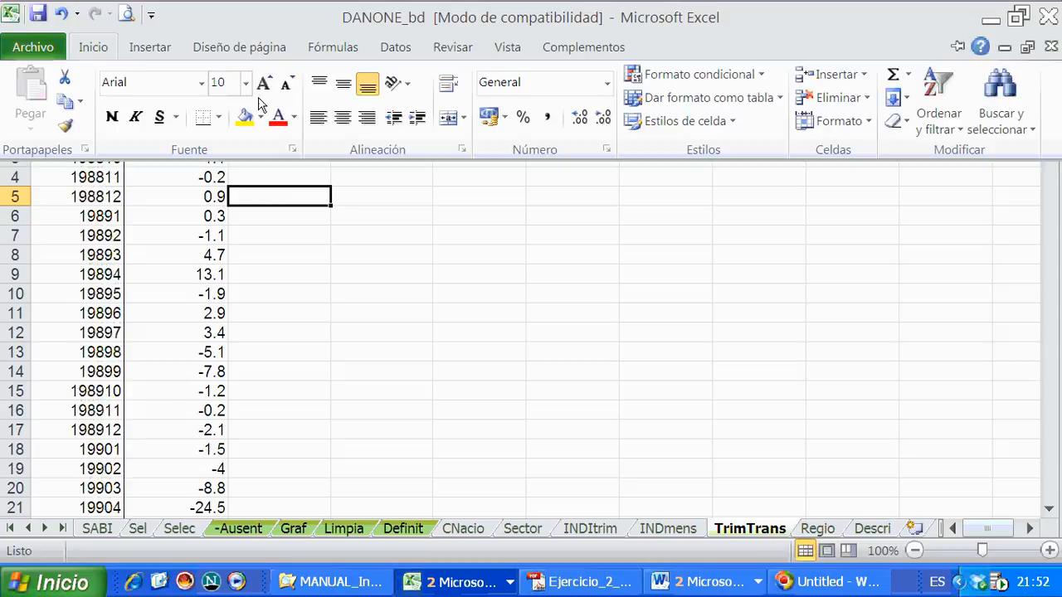
click(908, 74)
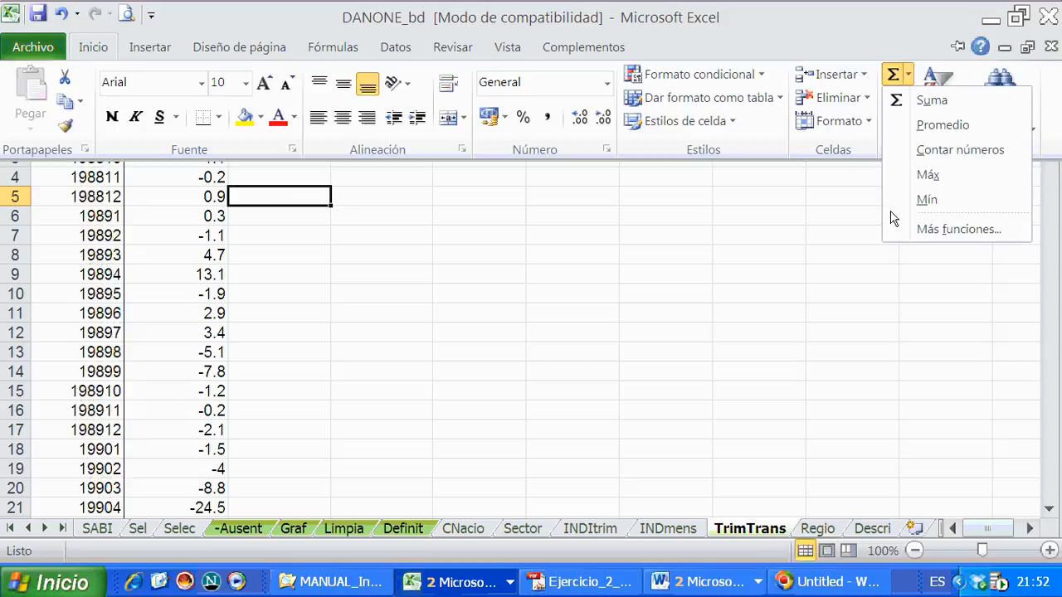
click(928, 103)
drag(193, 196, 196, 161)
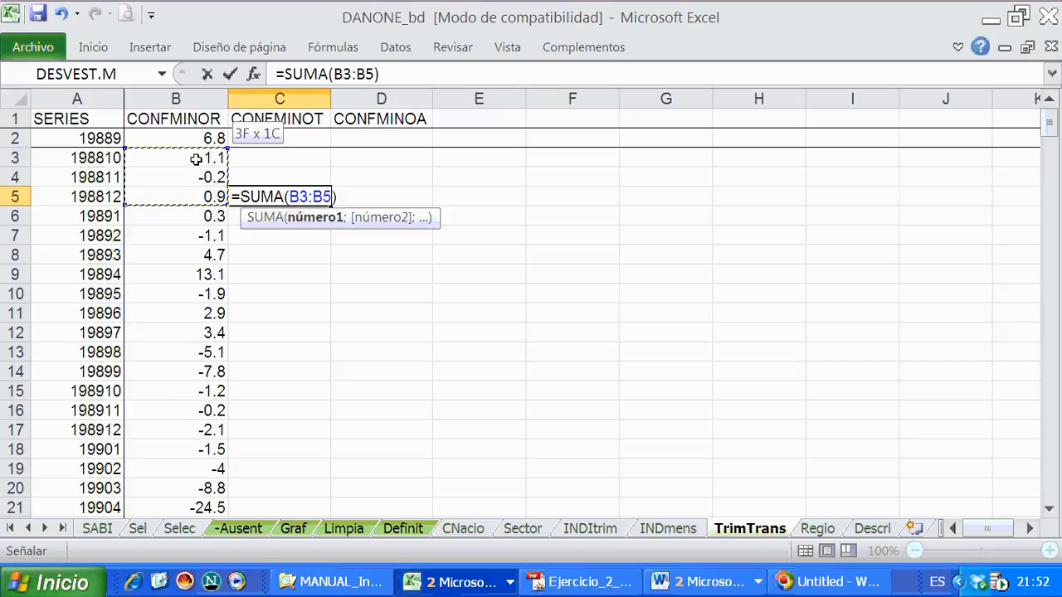
key(Return)
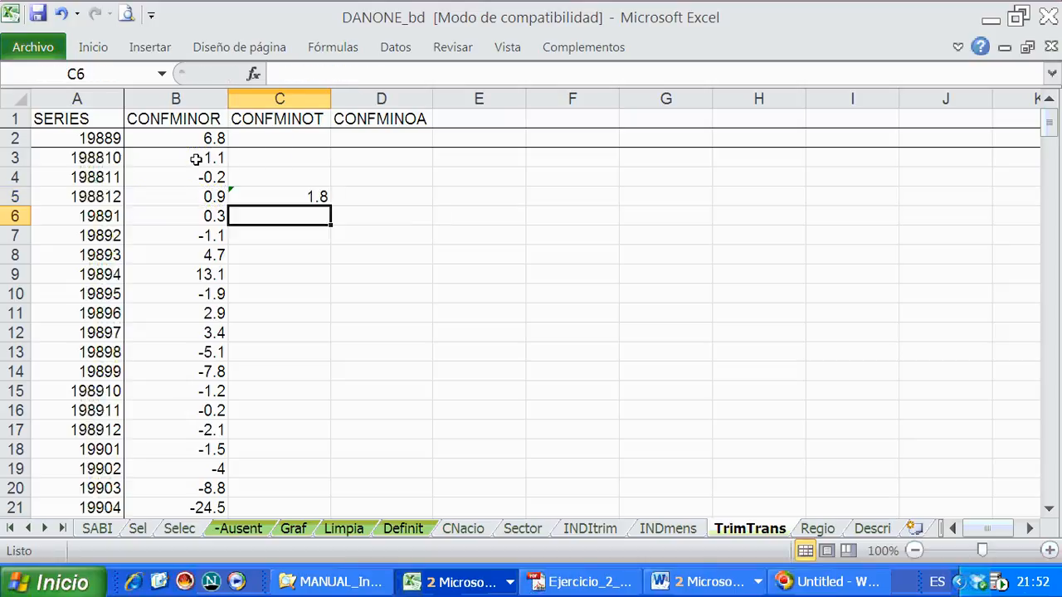
- Check the sum in C5 against the monthly values in B3:B5 and save the workbook
click(284, 200)
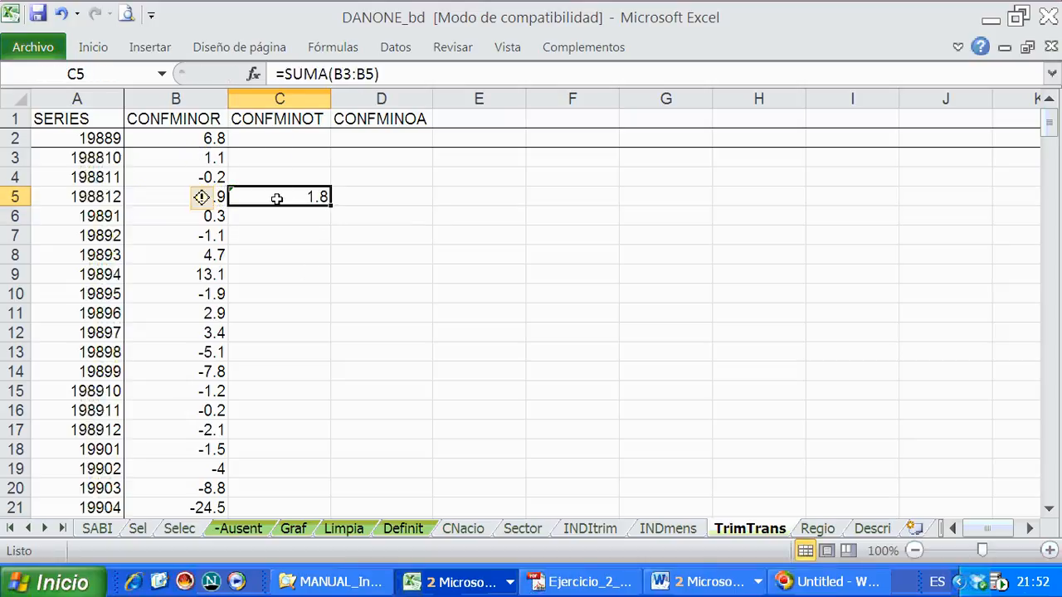
click(289, 229)
click(251, 204)
click(151, 197)
drag(151, 198, 151, 159)
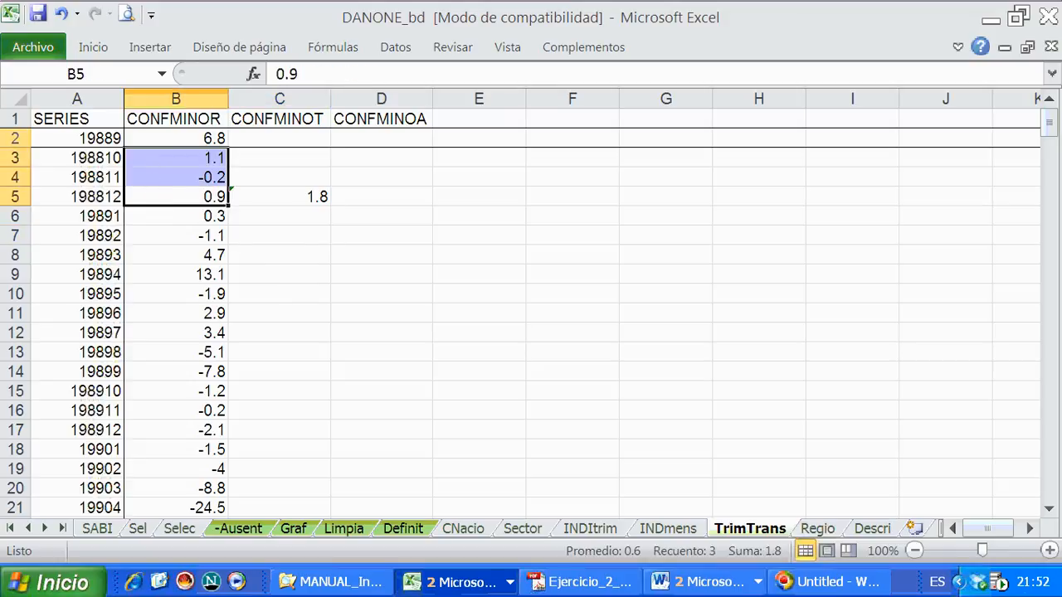
click(37, 13)
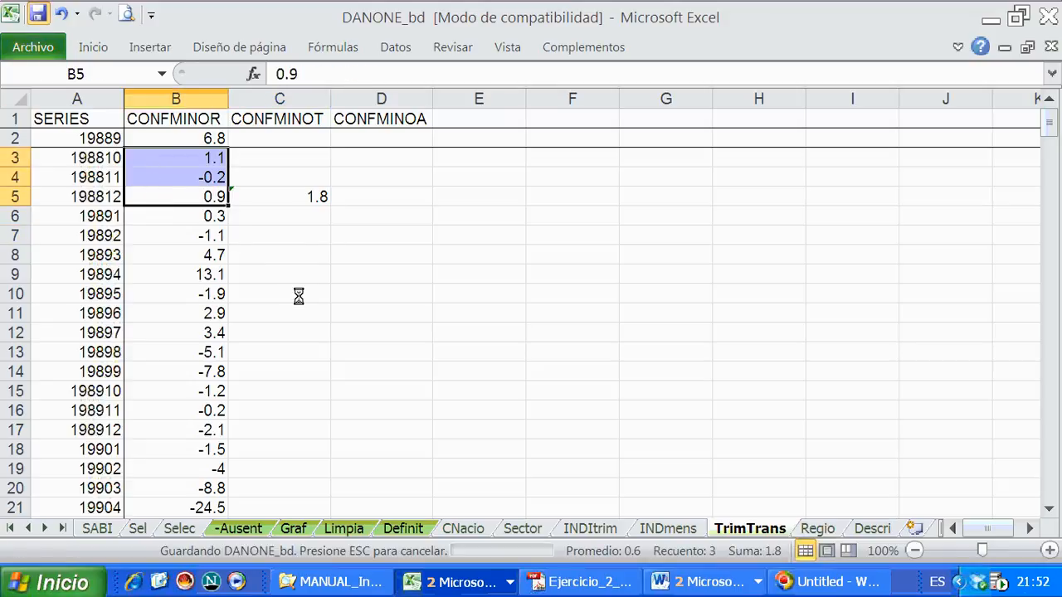
click(282, 192)
right_click(281, 192)
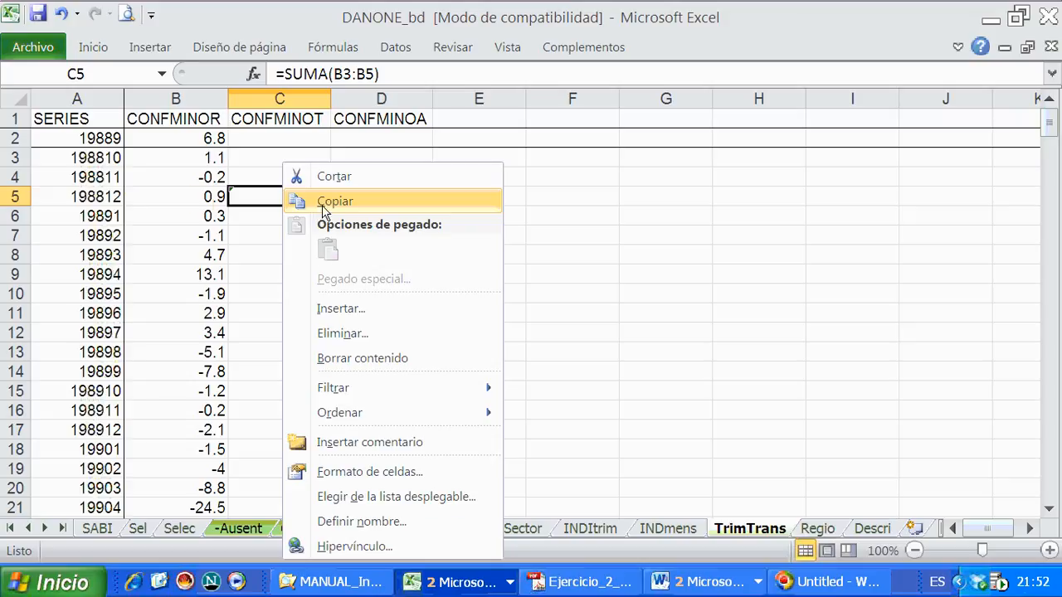
click(301, 202)
- Copy the three-cell block C3:C5 and paste it into C6:C8 for the next quarter
drag(267, 159, 264, 194)
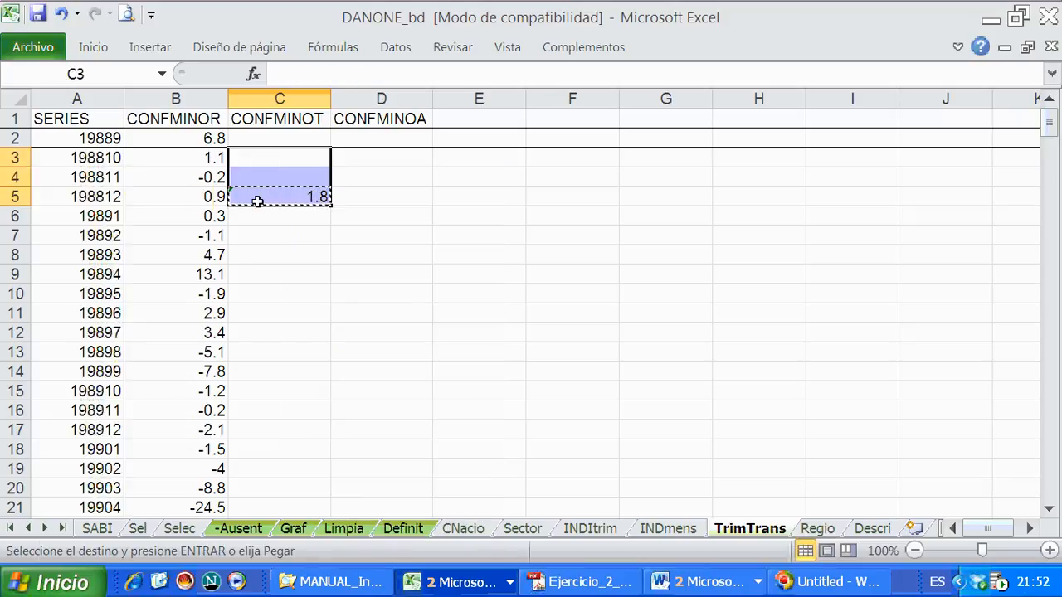
right_click(257, 196)
click(303, 250)
drag(268, 217, 265, 251)
right_click(266, 251)
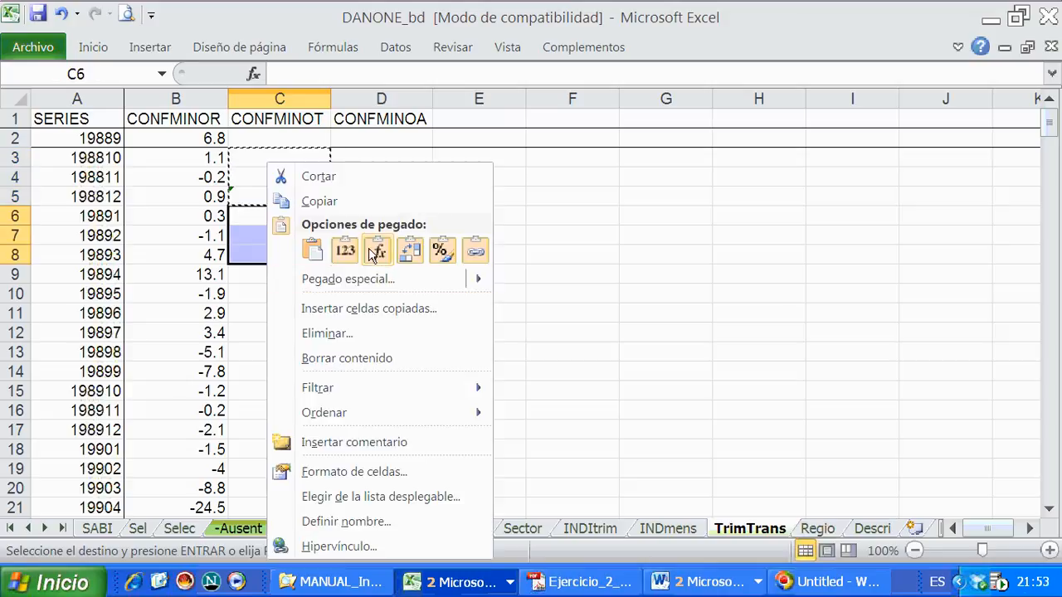
click(348, 184)
- Inspect the pasted quarterly sum formula in C8 and the values in row 8
click(285, 253)
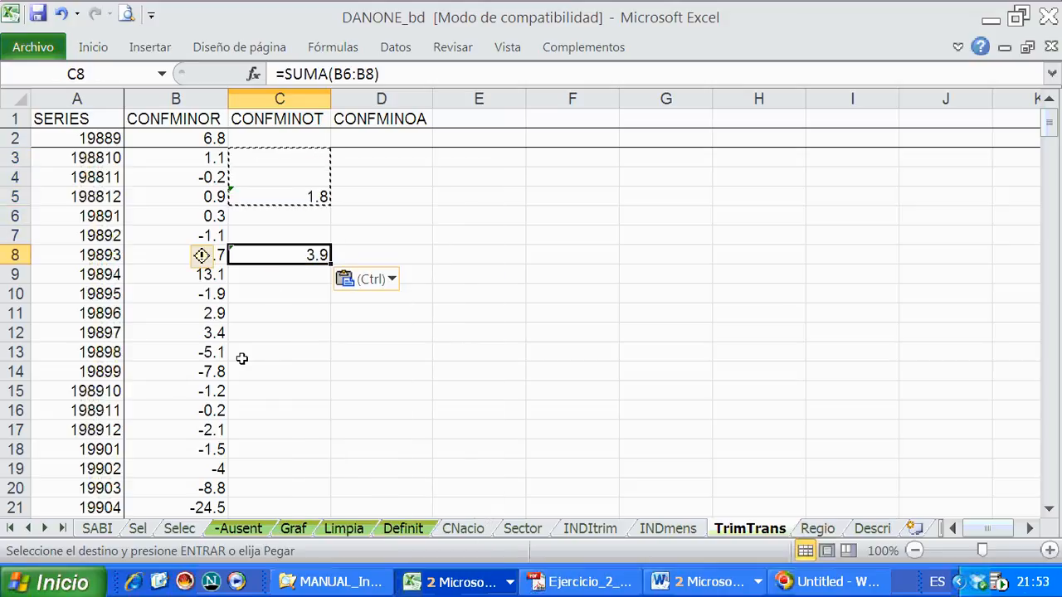
click(300, 388)
click(288, 257)
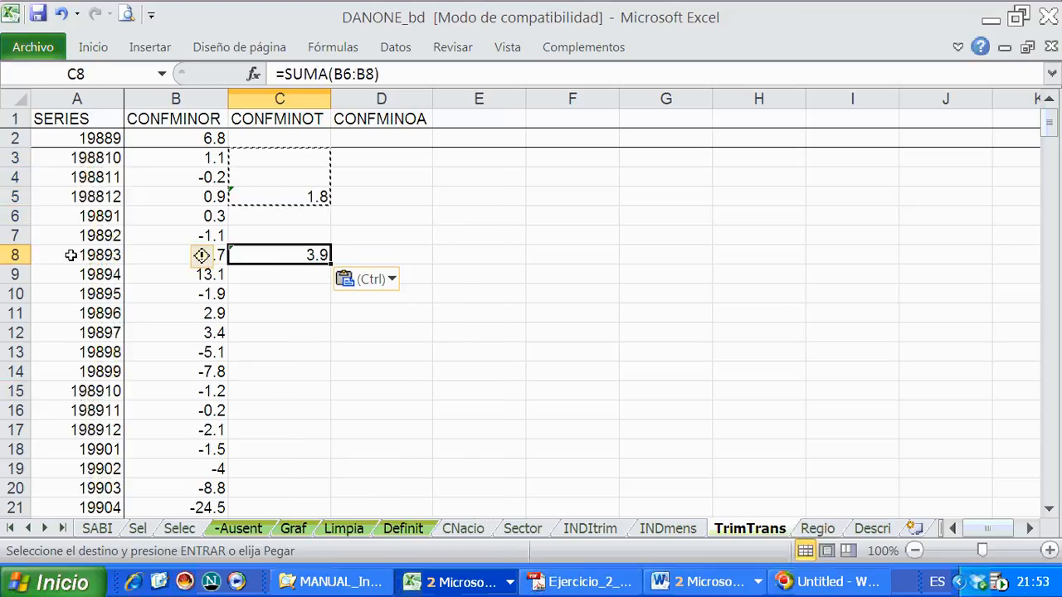
click(16, 255)
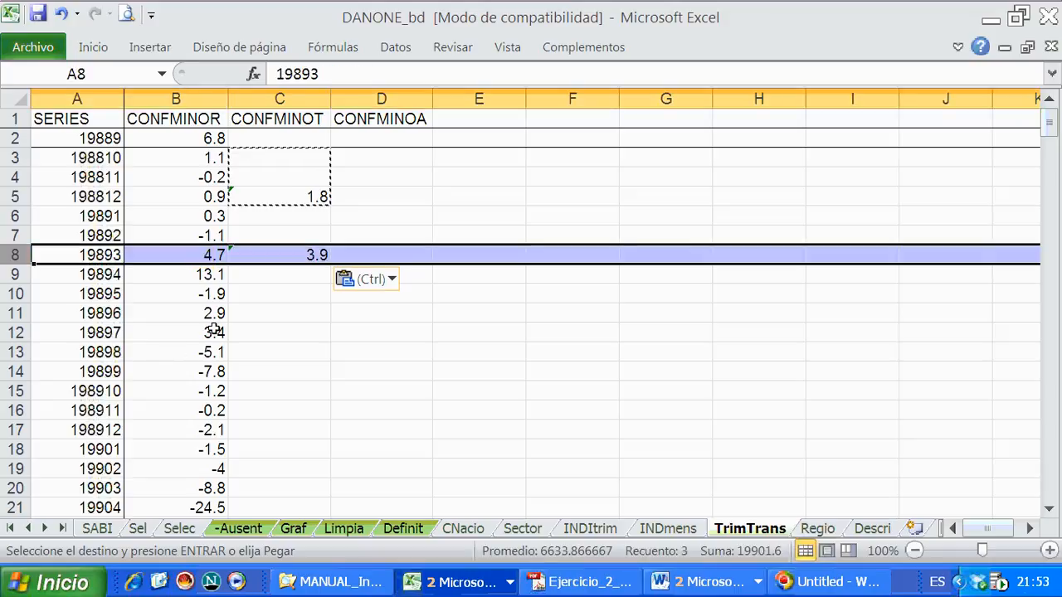
click(283, 258)
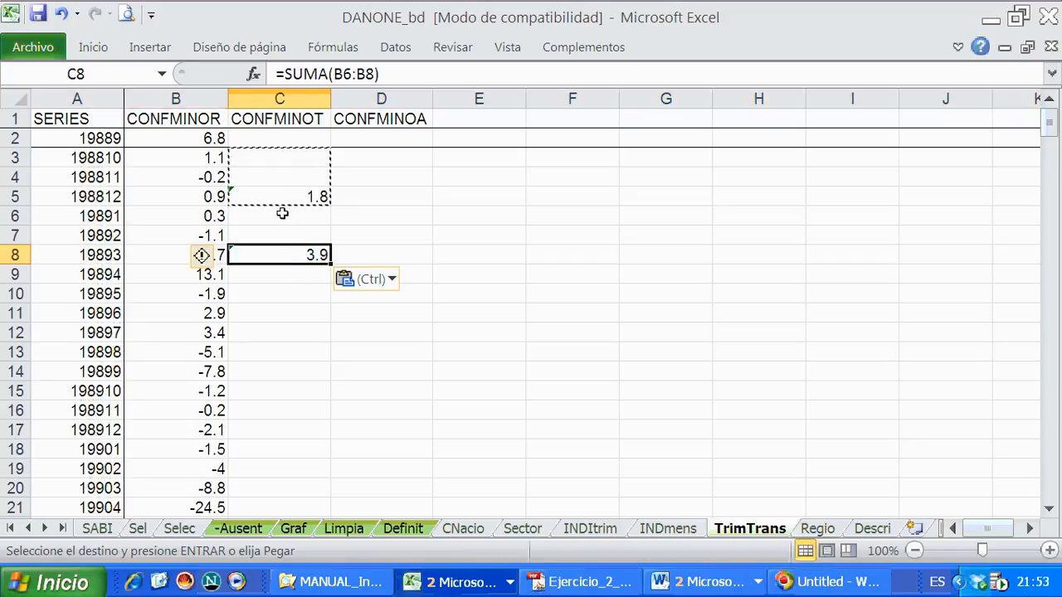
- Copy the quarterly block C3:C5 and paste only its formulas into C6:C269 to extend the CONFMINOT sums
drag(282, 196, 290, 463)
click(282, 142)
right_click(282, 196)
click(332, 135)
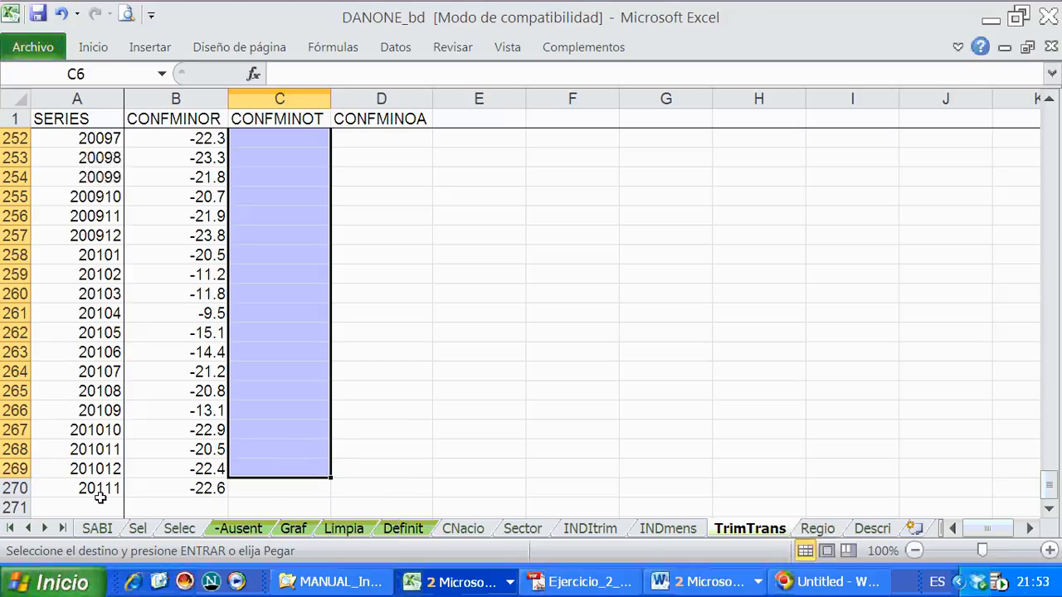
right_click(266, 460)
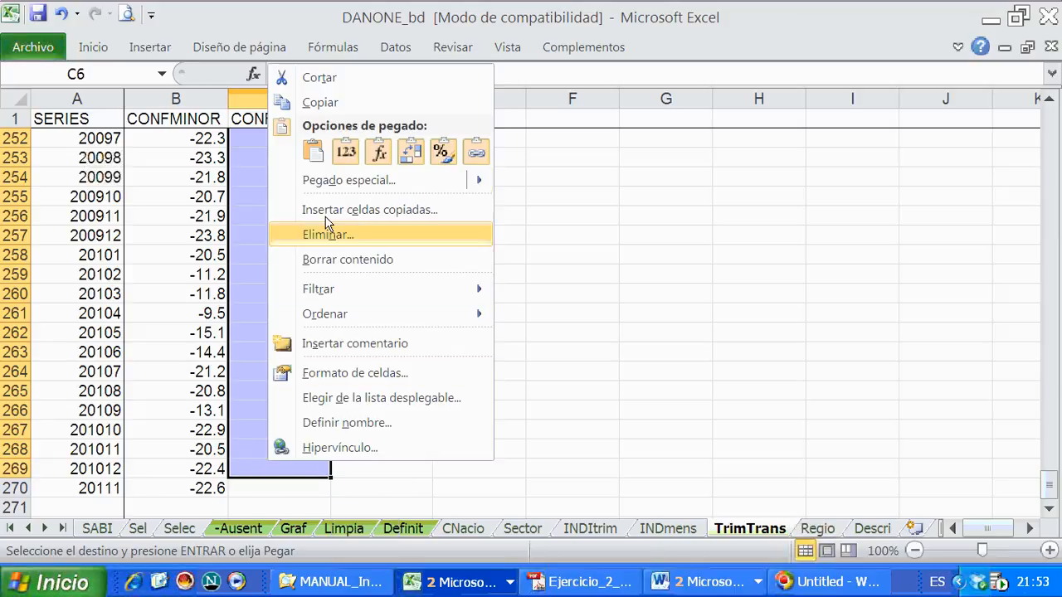
click(378, 151)
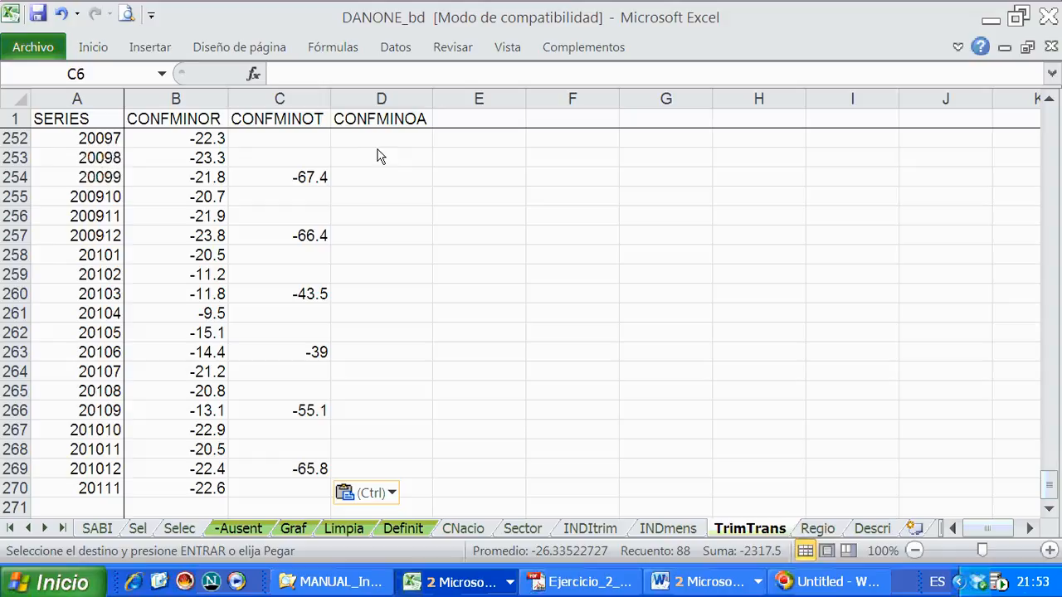
- Examine the pasted quarterly sums along CONFMINOT, checking the formulas in C266 and C233 against the monthly values from B231
click(294, 412)
scroll(279, 474, up, 10)
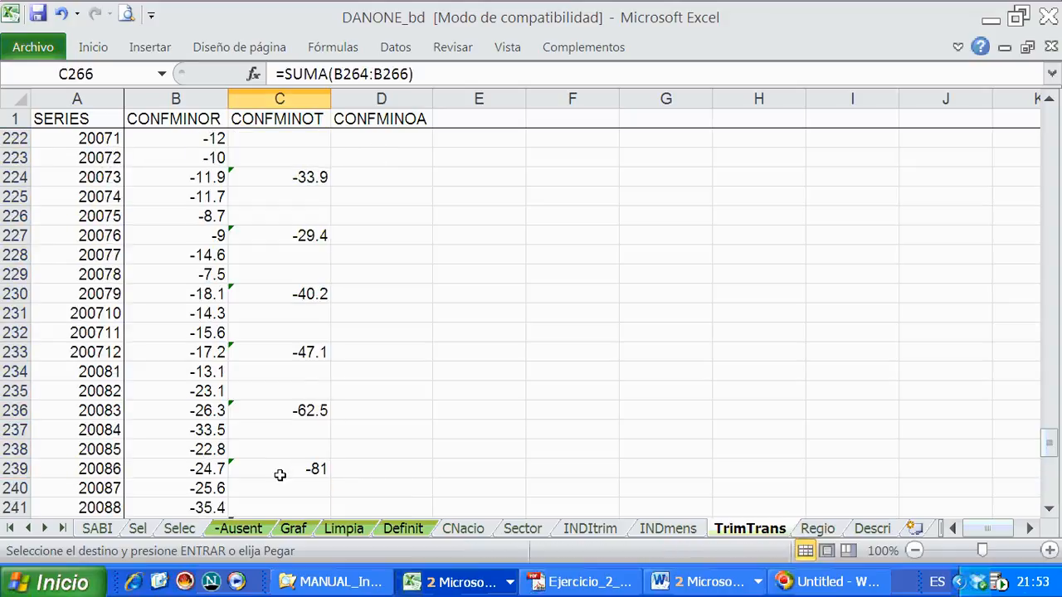
scroll(280, 475, up, 8)
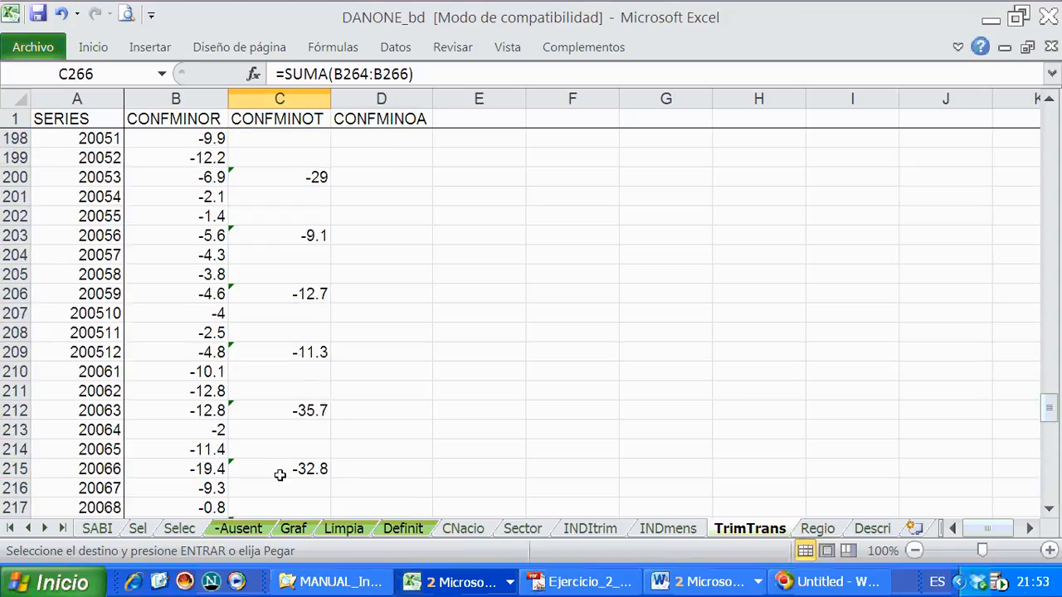
scroll(279, 475, up, 3)
scroll(277, 466, down, 9)
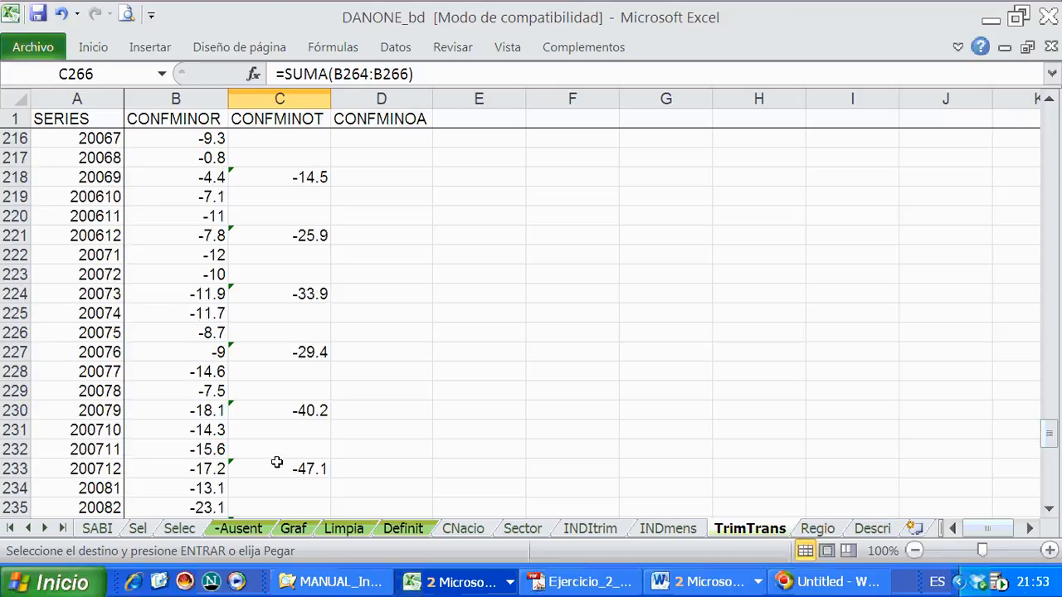
click(277, 462)
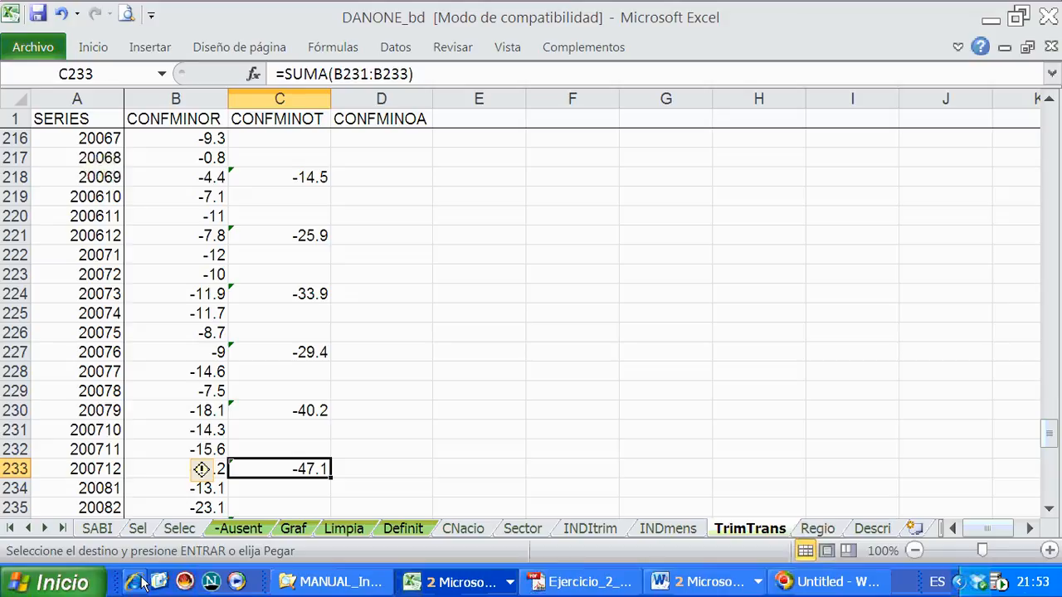
click(211, 425)
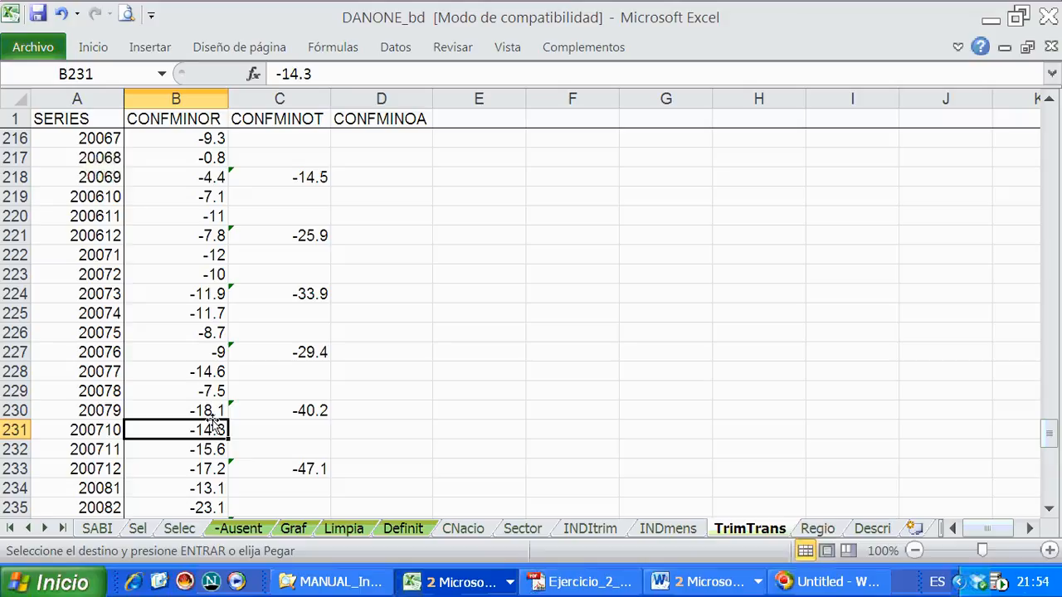
- Change the formula in C5 to the quarterly average =SUMA(B3:B5)/3
scroll(214, 423, up, 20)
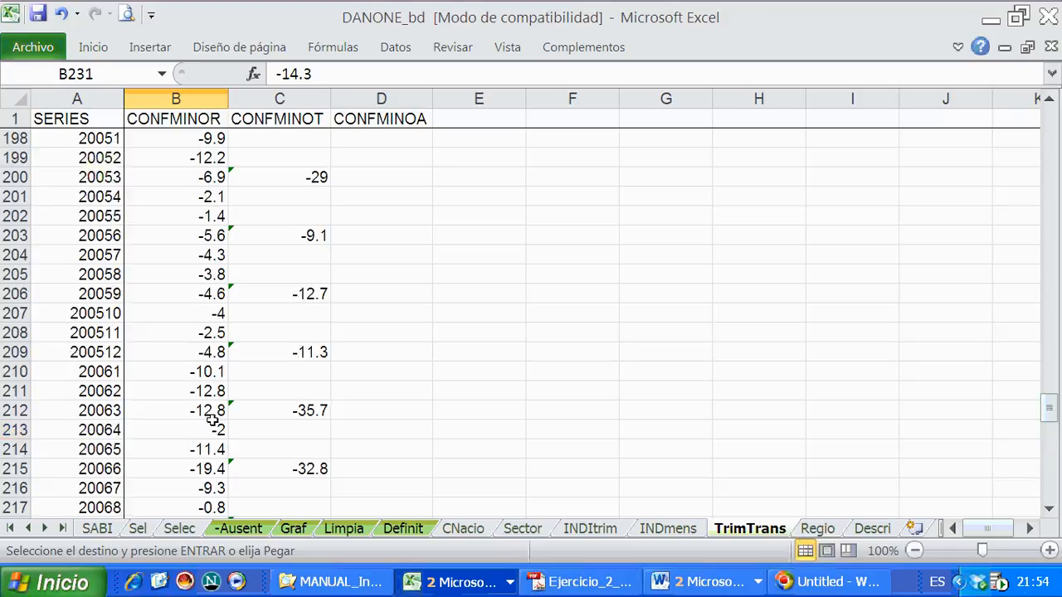
scroll(238, 425, up, 20)
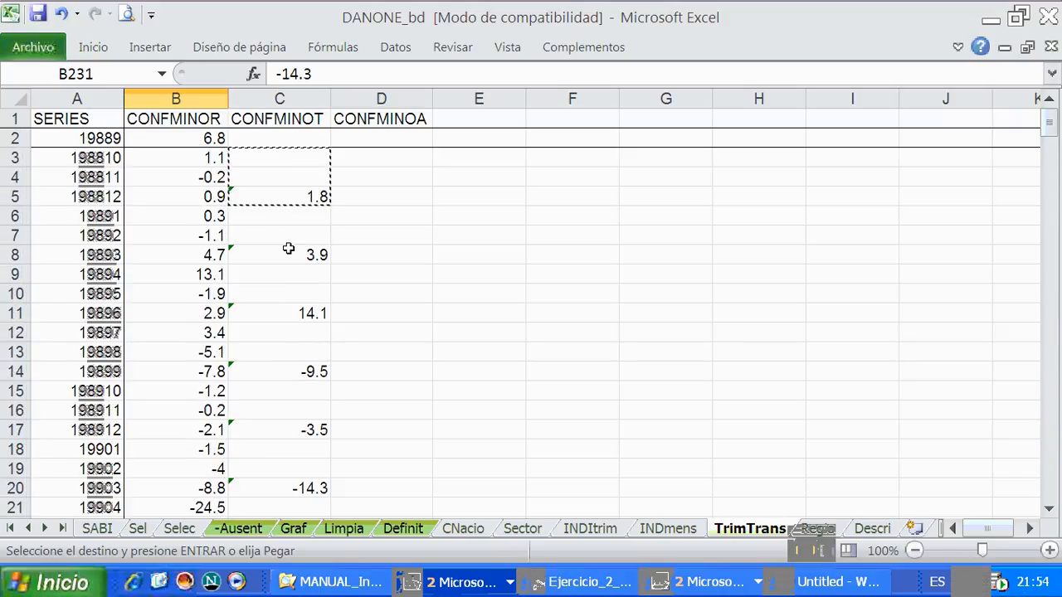
click(284, 198)
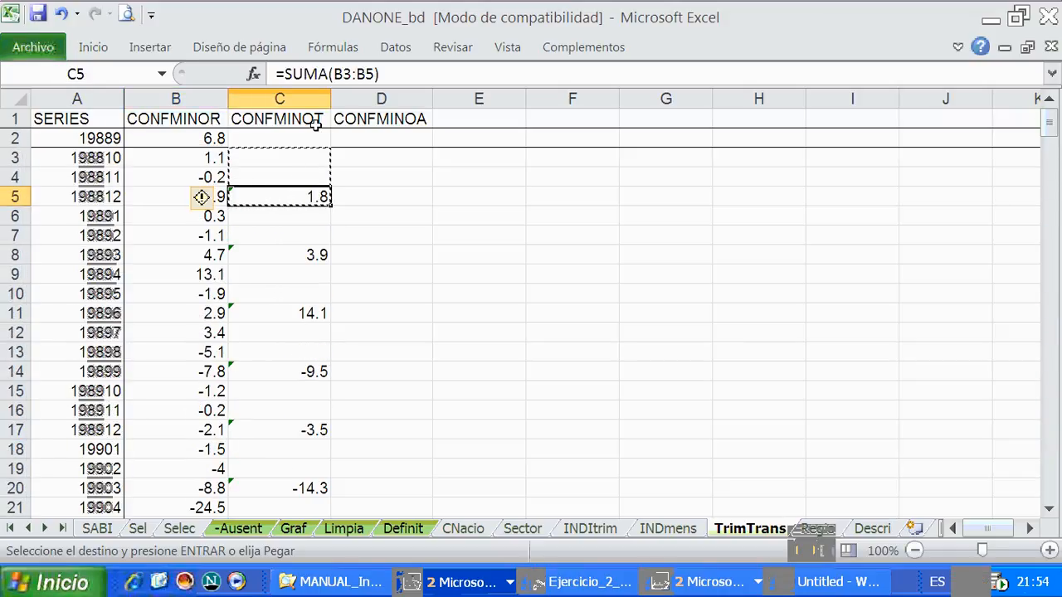
click(412, 75)
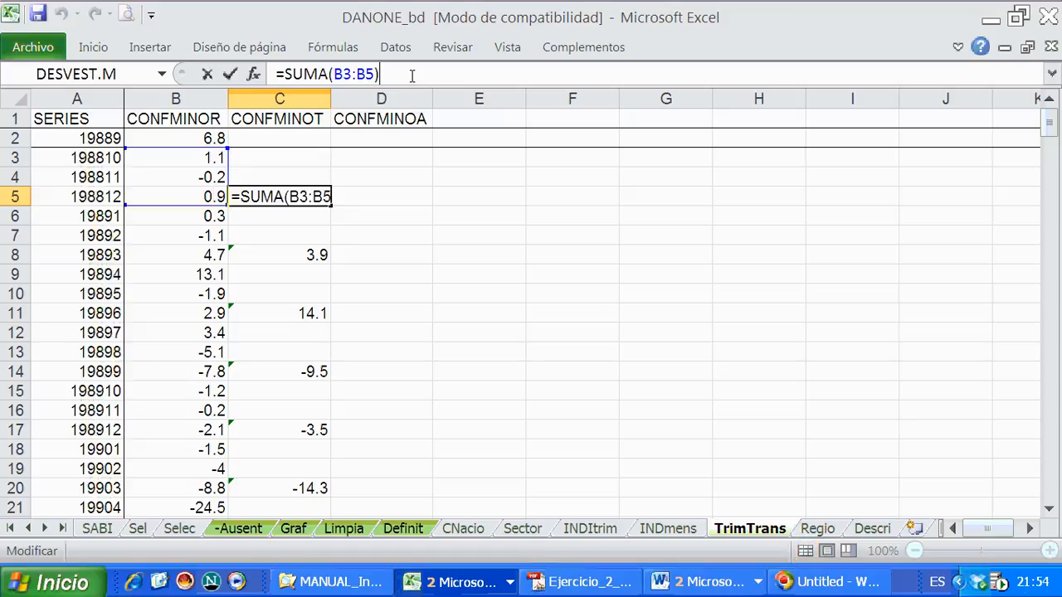
text(/3)
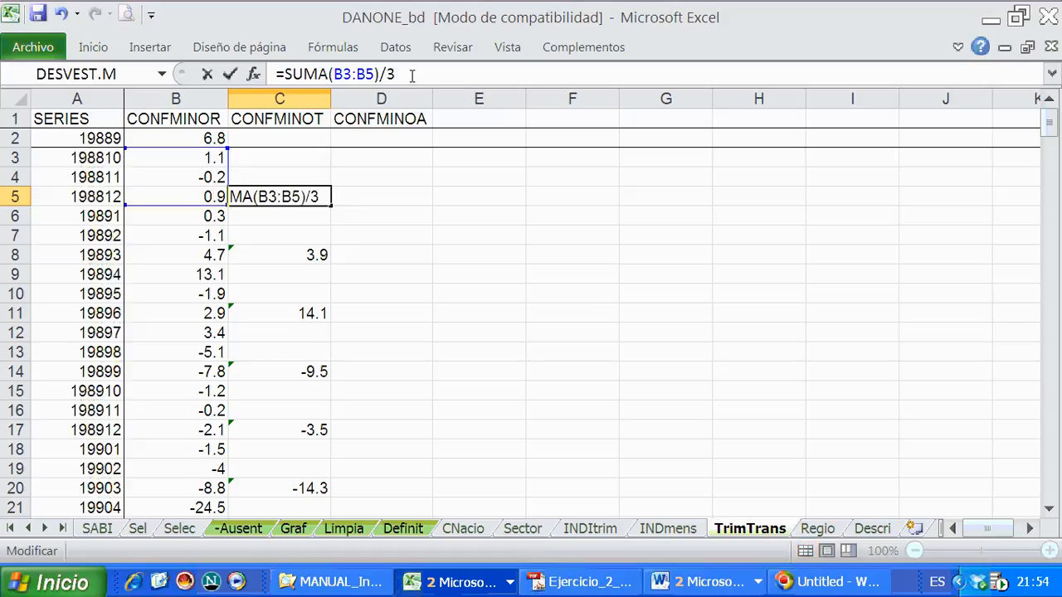
key(Return)
click(285, 196)
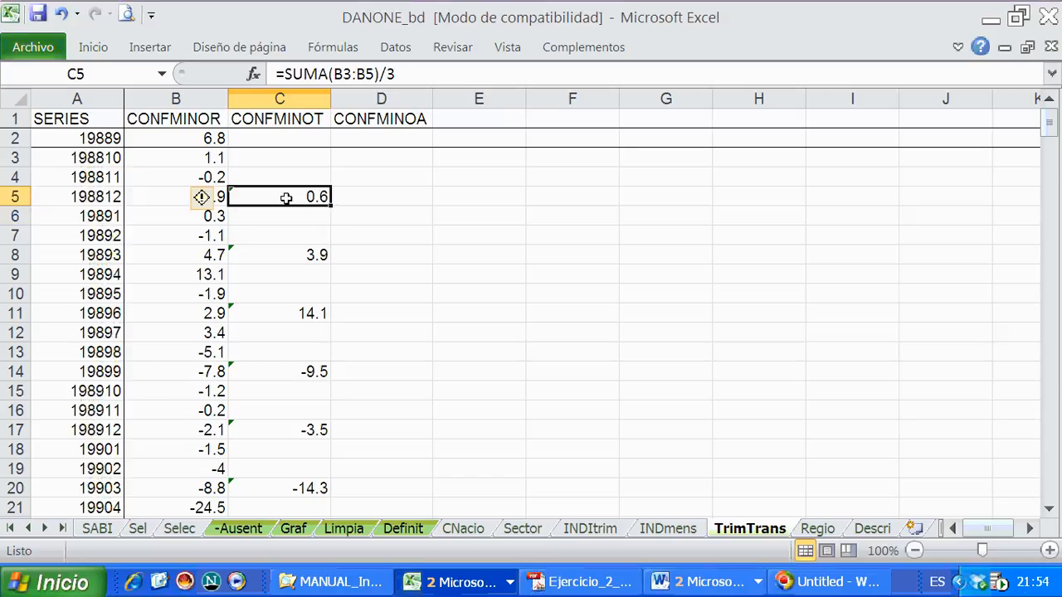
drag(293, 193, 212, 196)
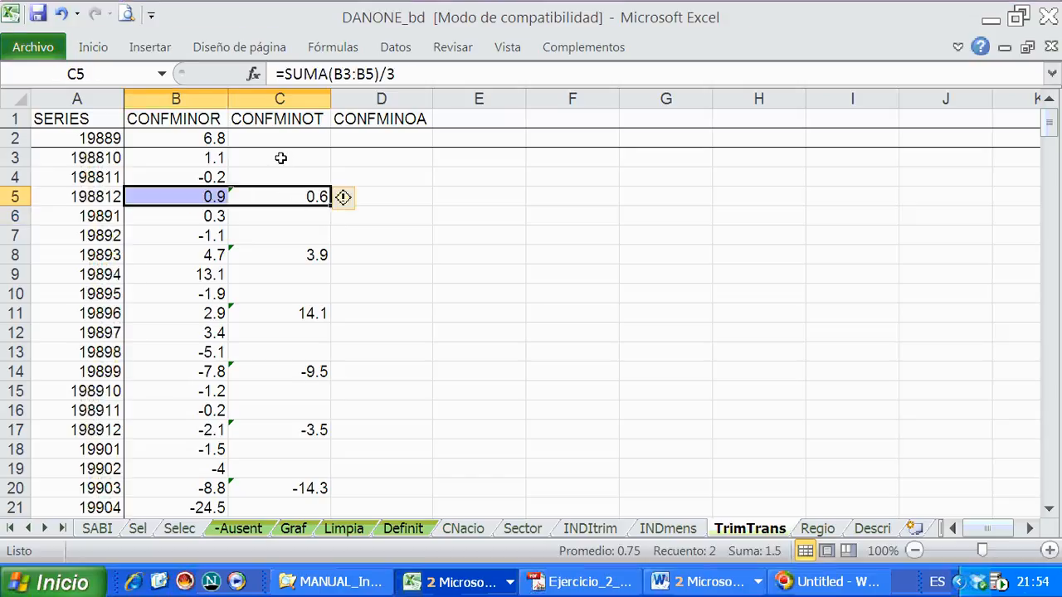
- Copy the block C3:C5 with the average formula and paste only its formulas over C6:C269
drag(281, 153, 279, 427)
right_click(280, 190)
click(301, 201)
right_click(276, 414)
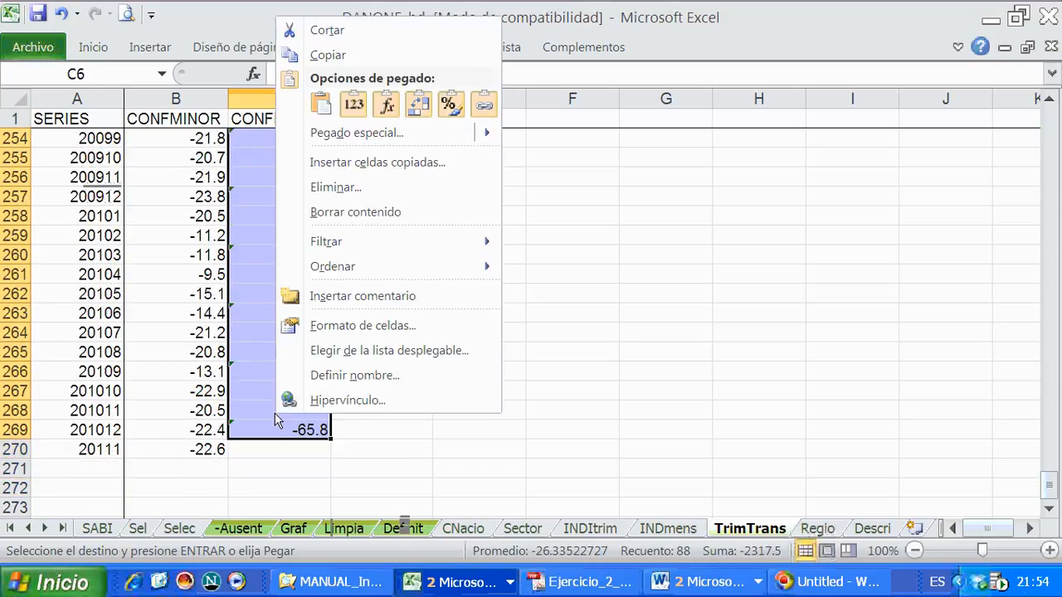
click(386, 105)
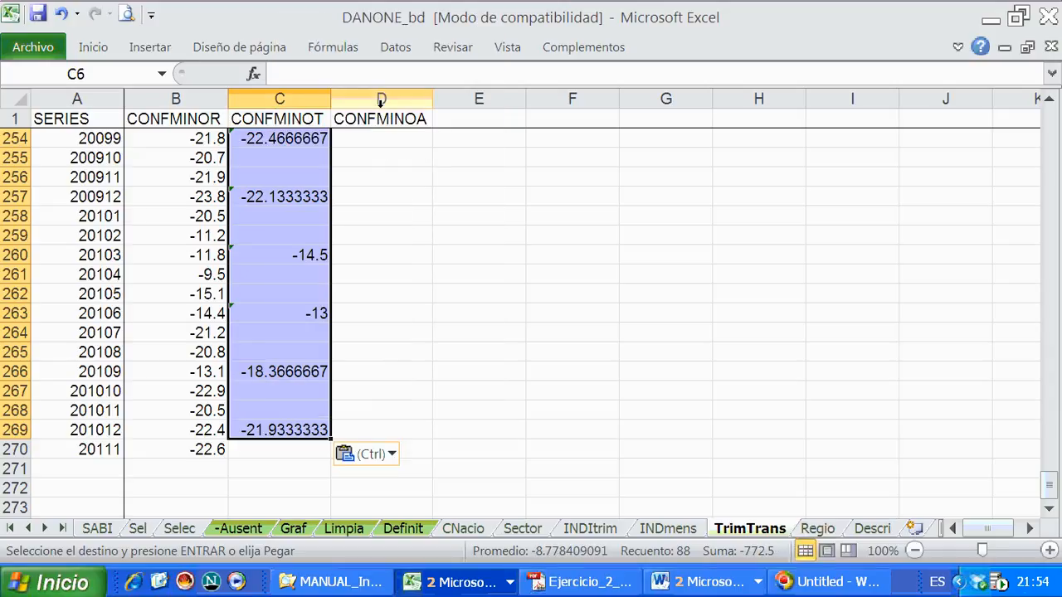
- Inspect the pasted average formulas in C266, C269 and C257
click(383, 370)
click(270, 377)
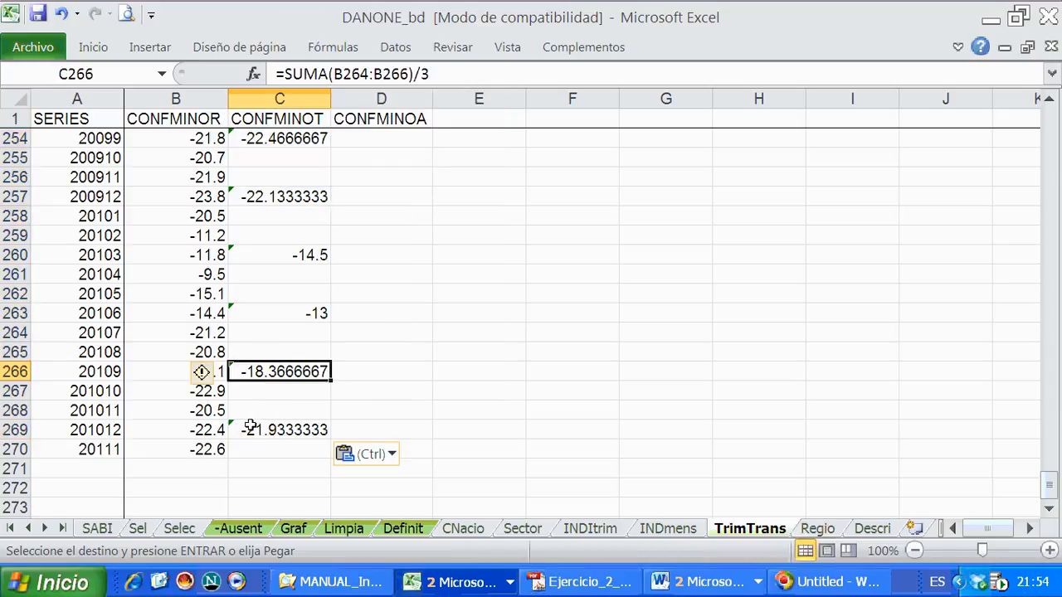
click(252, 423)
click(263, 198)
scroll(348, 257, up, 11)
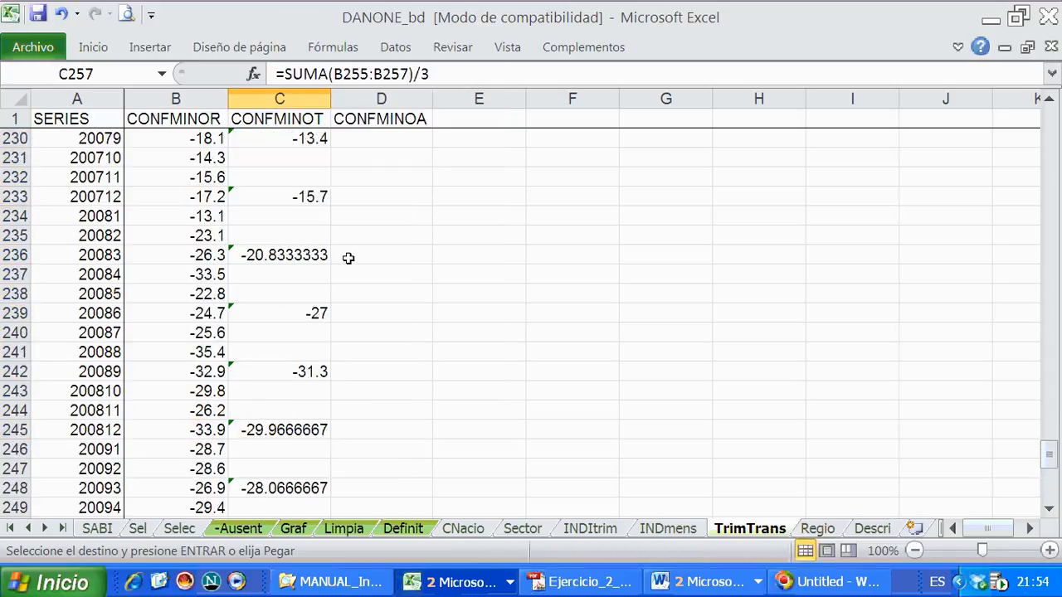
- Format the CONFMINOT and CONFMINOA columns (C and D) as numbers with two decimal places
click(276, 98)
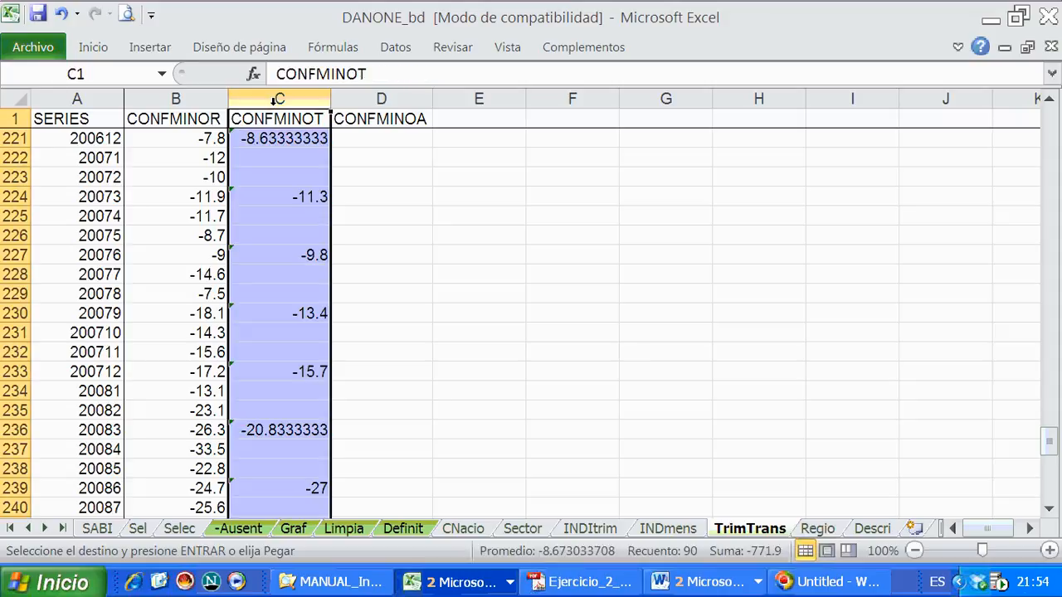
drag(276, 98, 382, 99)
right_click(323, 201)
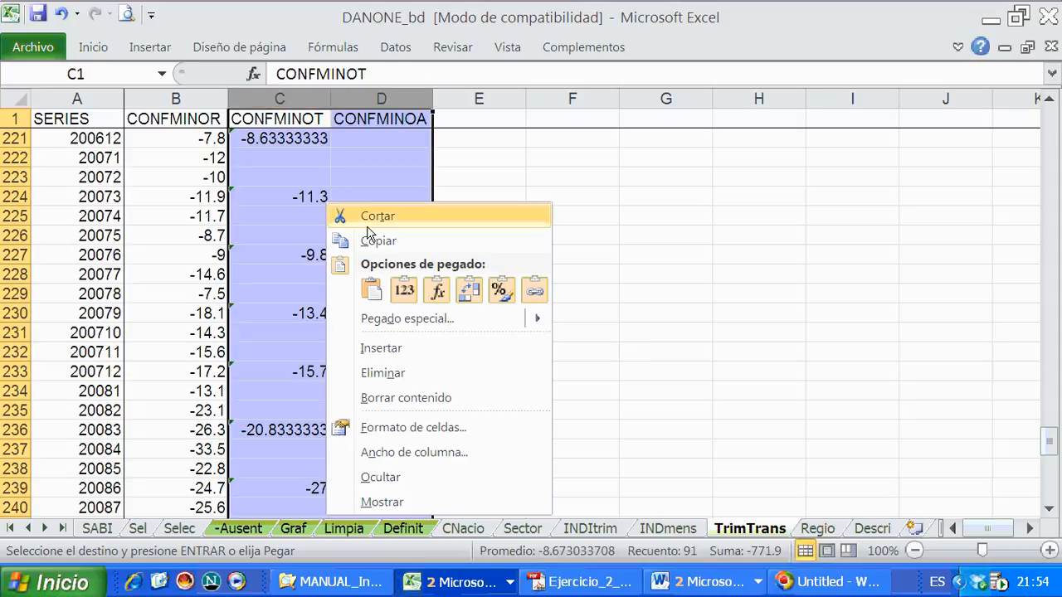
click(396, 427)
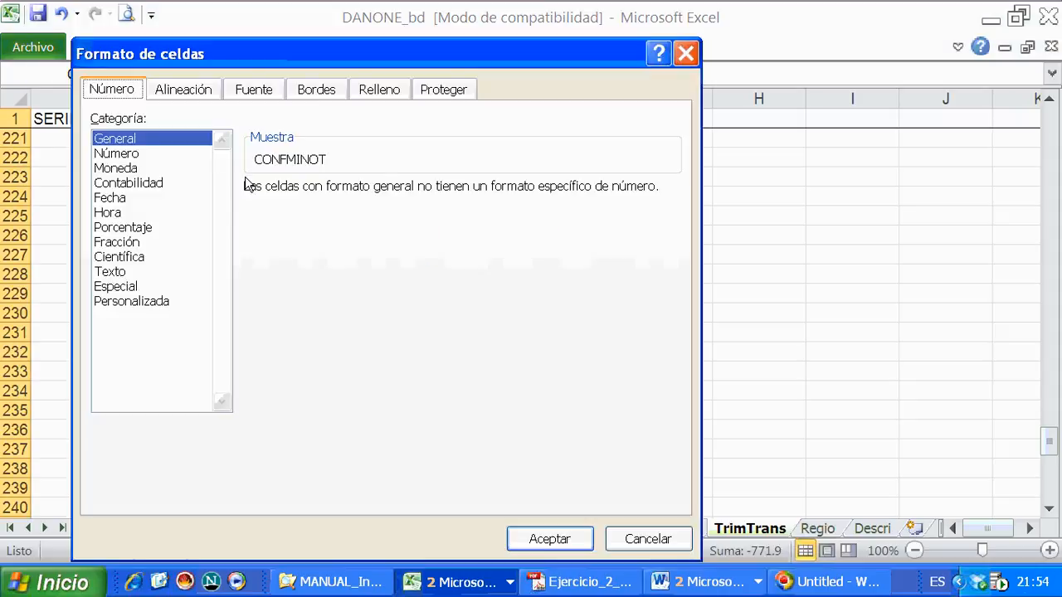
click(141, 158)
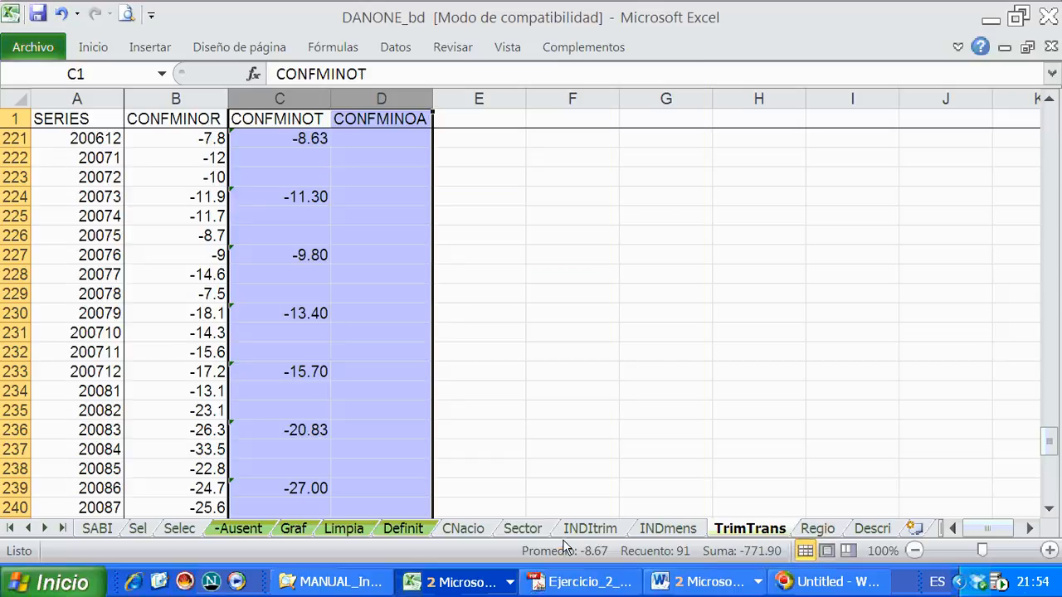
click(551, 535)
click(355, 390)
scroll(355, 421, down, 5)
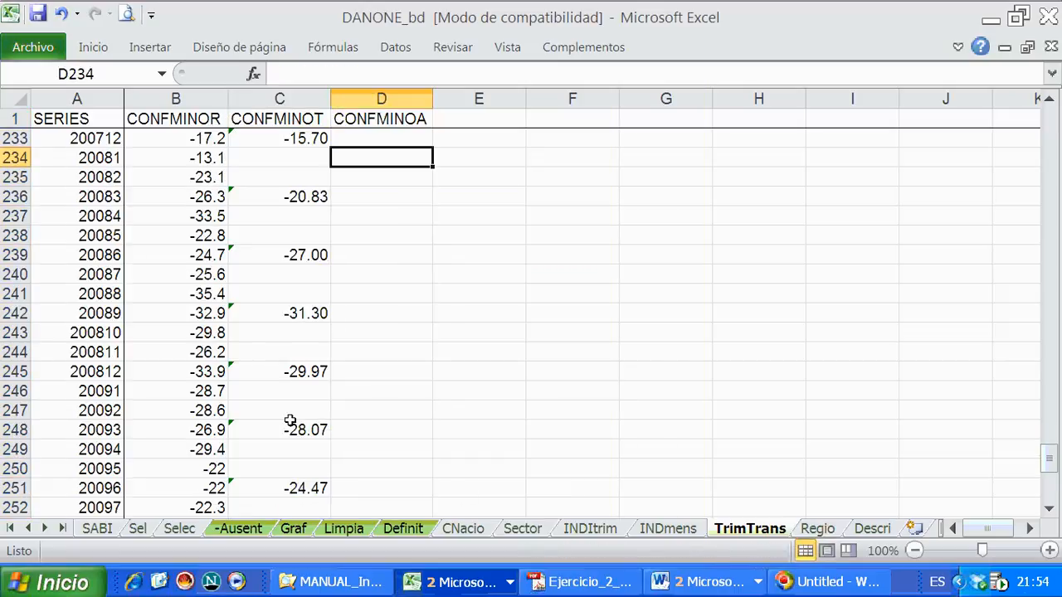
- Format the CONFMINOR column (B) as numbers with two decimal places
right_click(176, 100)
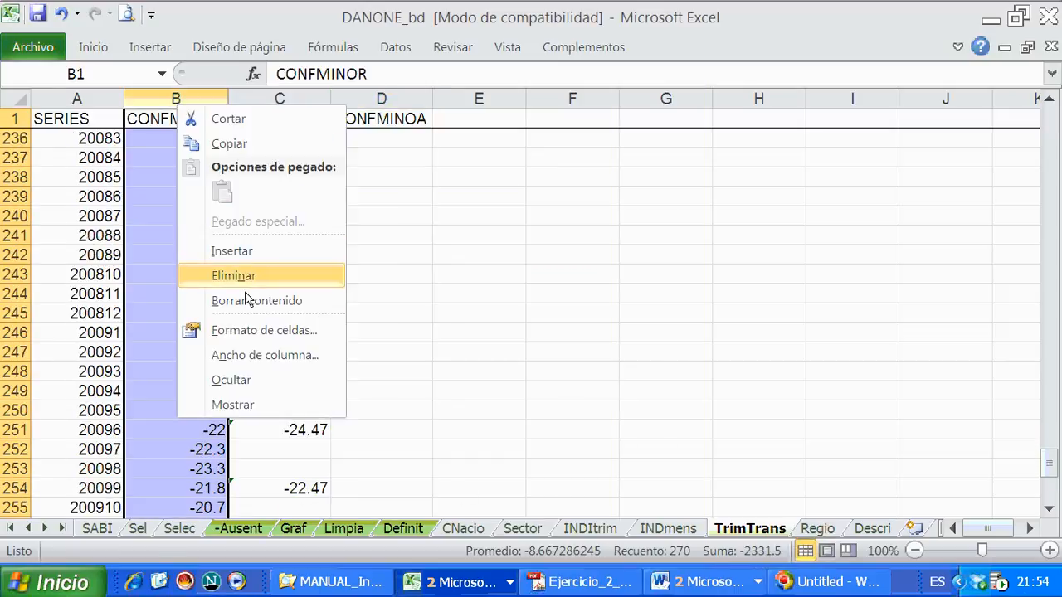
click(241, 332)
click(80, 155)
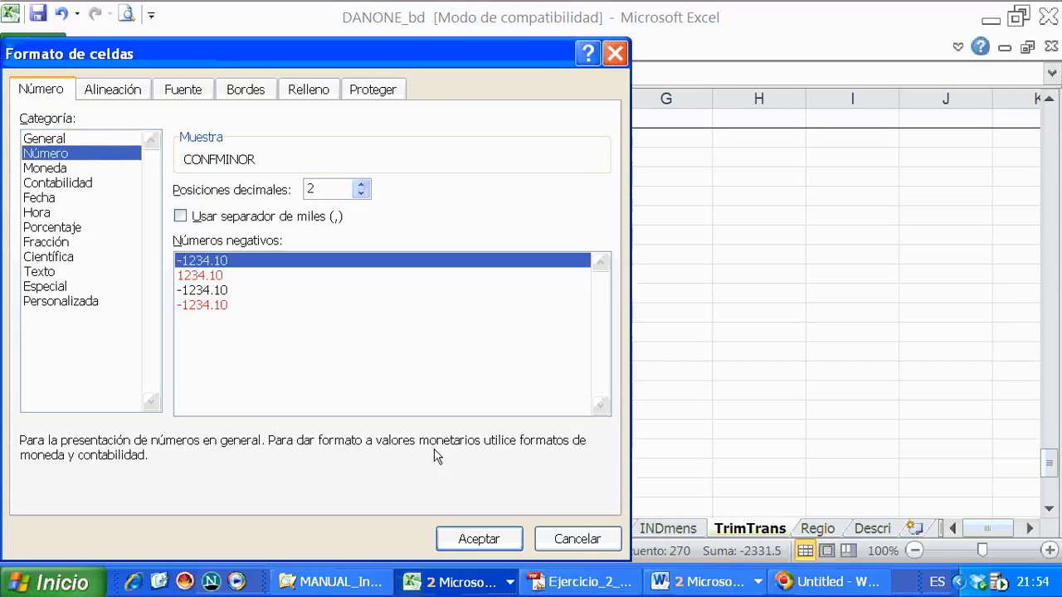
click(479, 539)
click(374, 410)
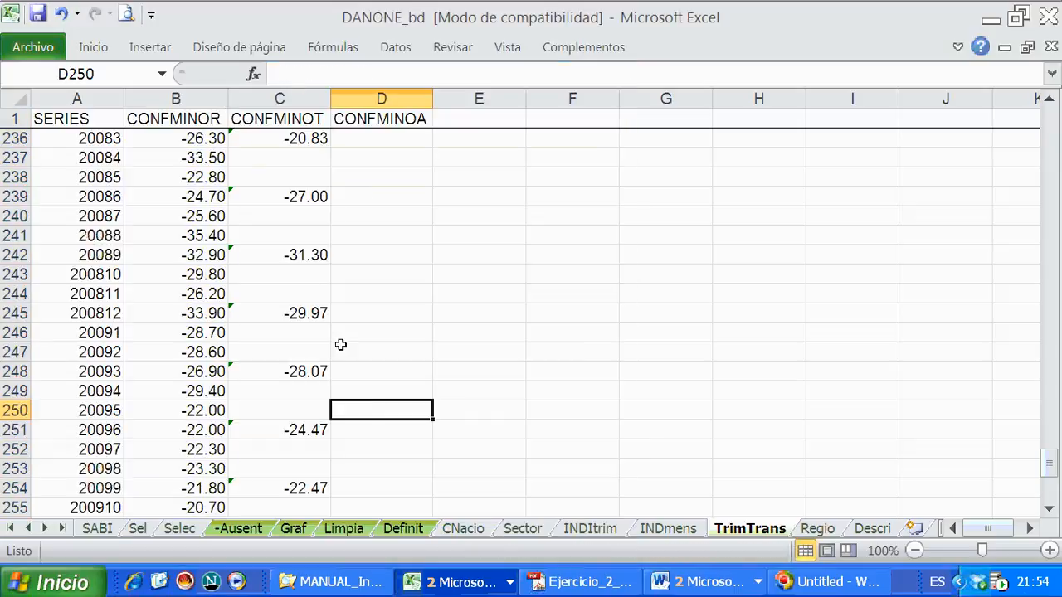
- Check the quarterly average formula in C230 and save the workbook
scroll(283, 199, up, 2)
click(283, 196)
click(297, 138)
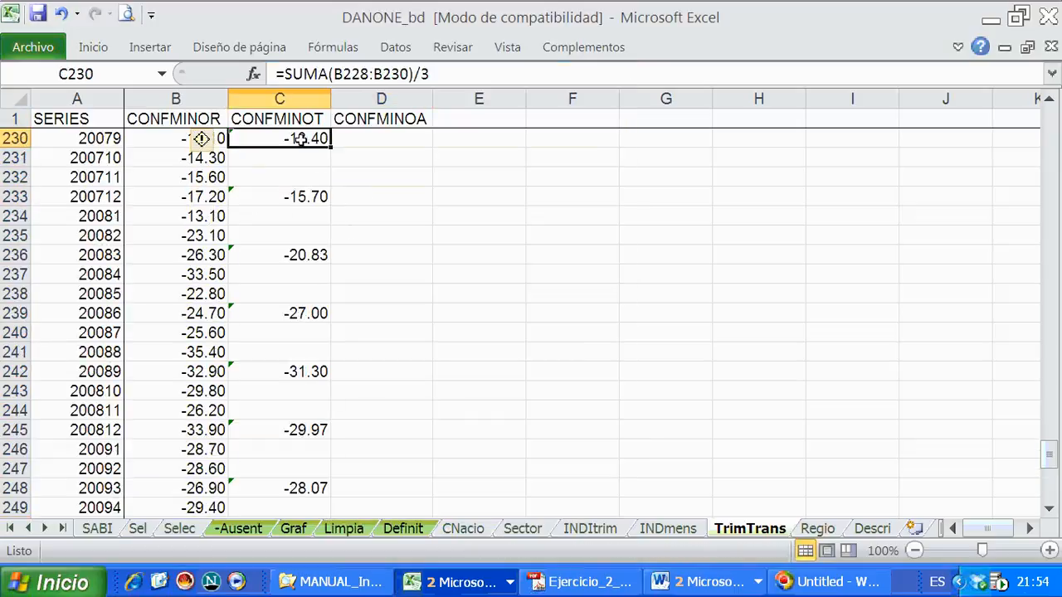
click(38, 14)
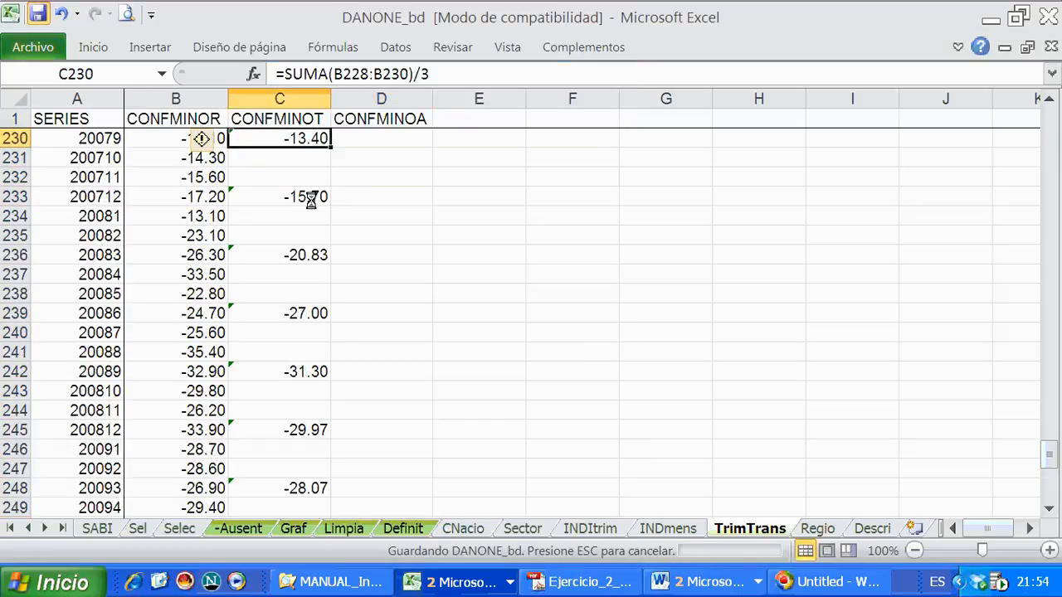
click(386, 252)
- Add a bottom border beneath row 269 (201012) to mark off the last complete quarter
scroll(192, 212, up, 3)
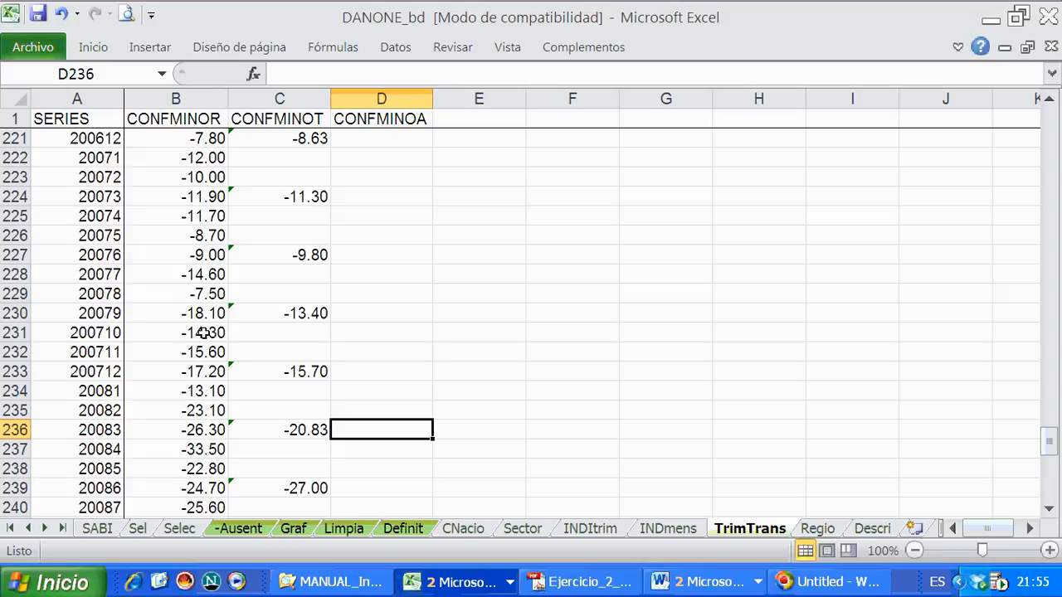
scroll(212, 324, down, 13)
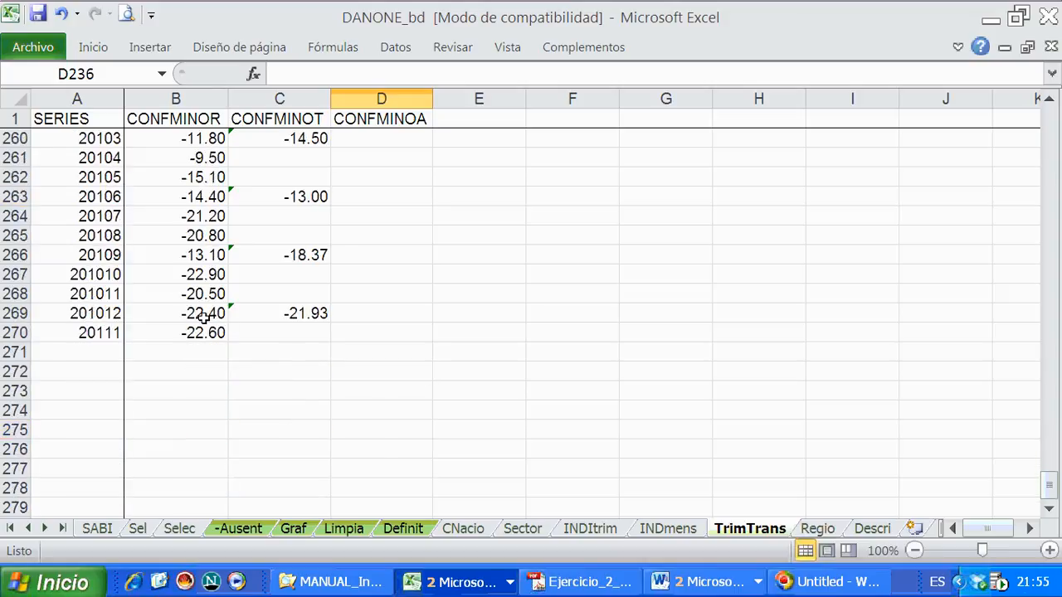
click(15, 313)
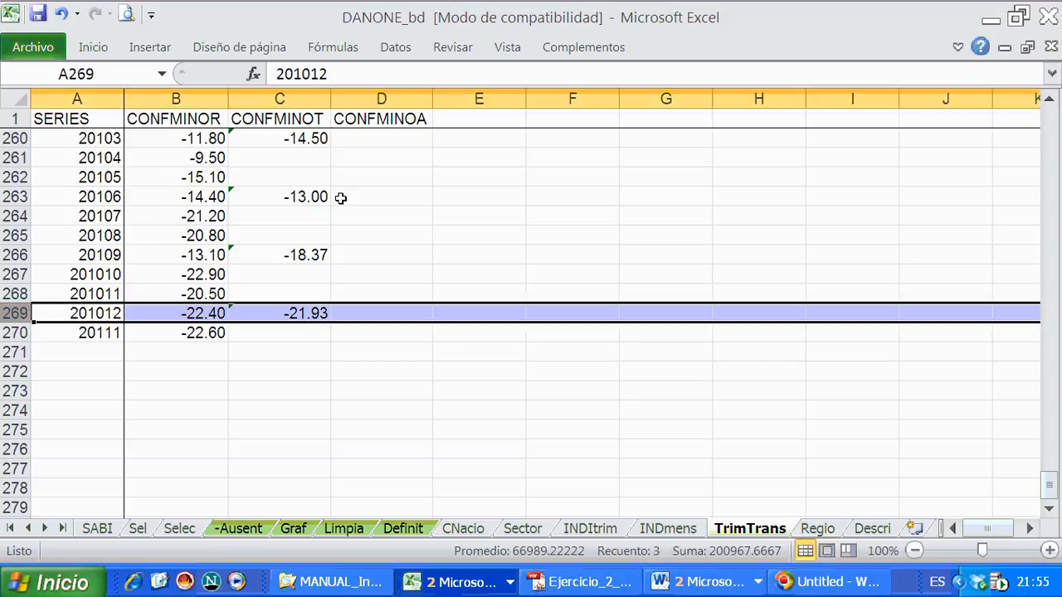
click(90, 53)
click(204, 117)
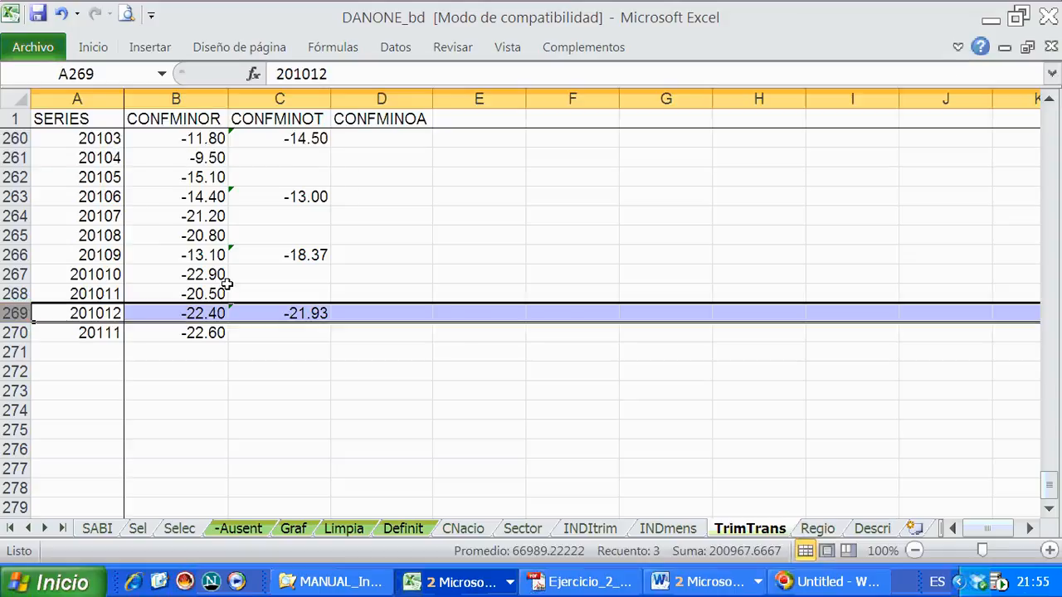
click(225, 292)
- Inspect cell C270, the average formula in C269 and the CONFMINOA header in D1
click(267, 336)
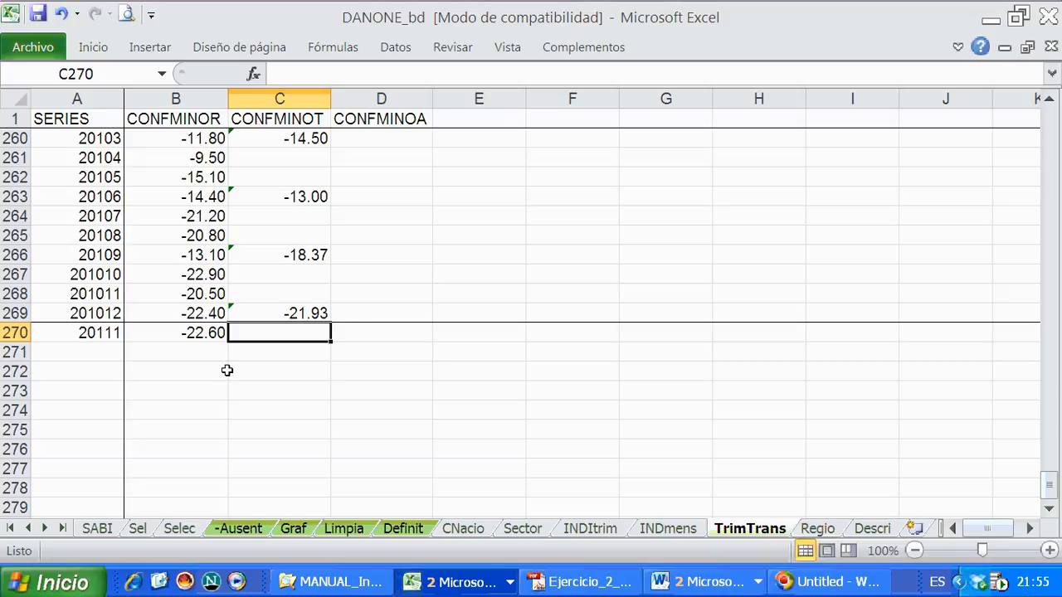
click(305, 312)
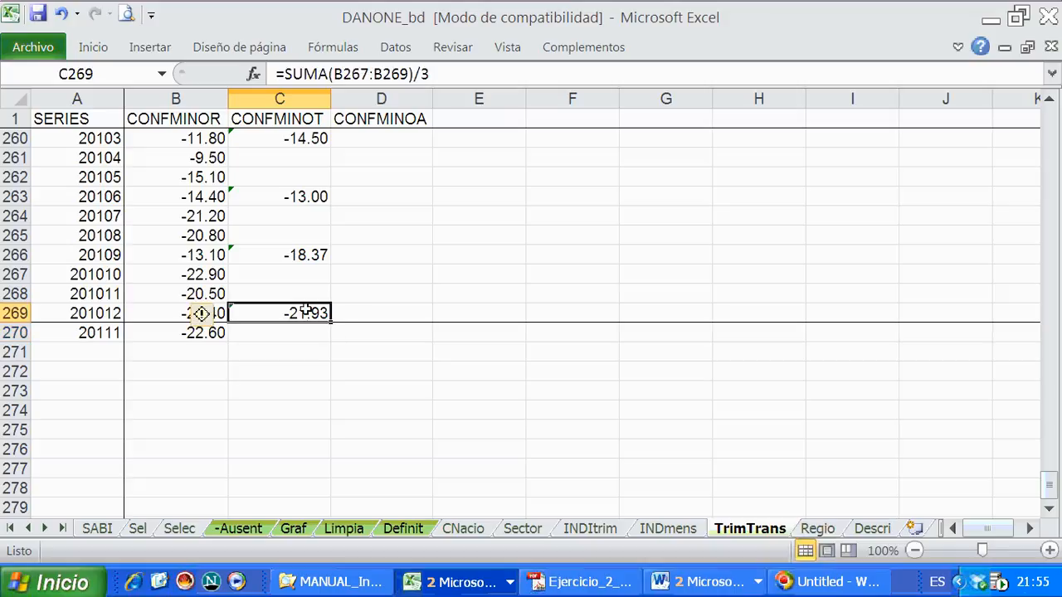
click(396, 117)
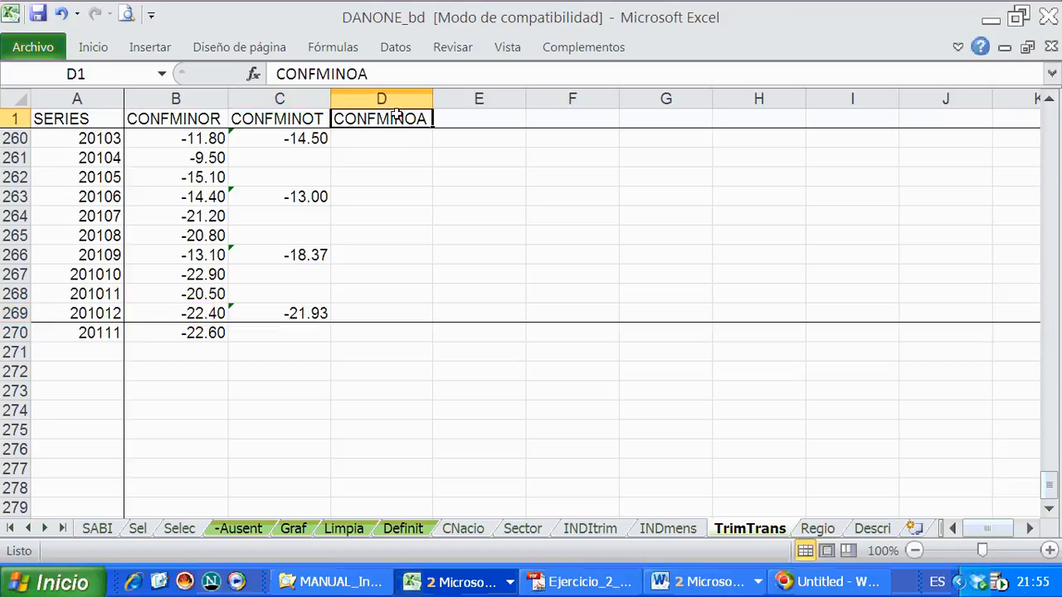
- Add a bottom border beneath row 5 (198812) to separate the incomplete 1988 year from 1989
key(Down)
click(398, 161)
click(347, 139)
click(81, 199)
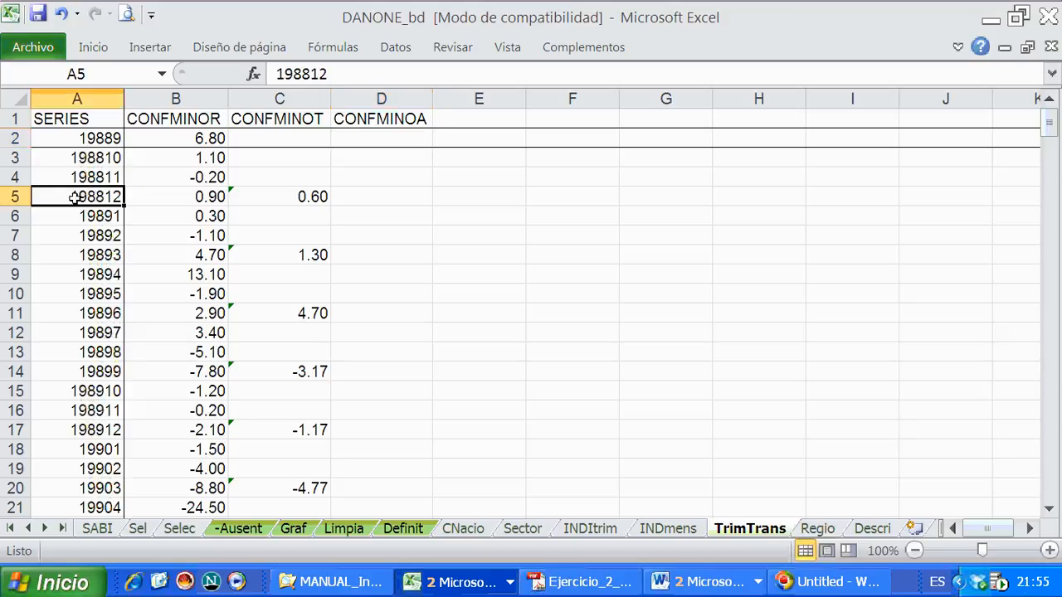
click(15, 197)
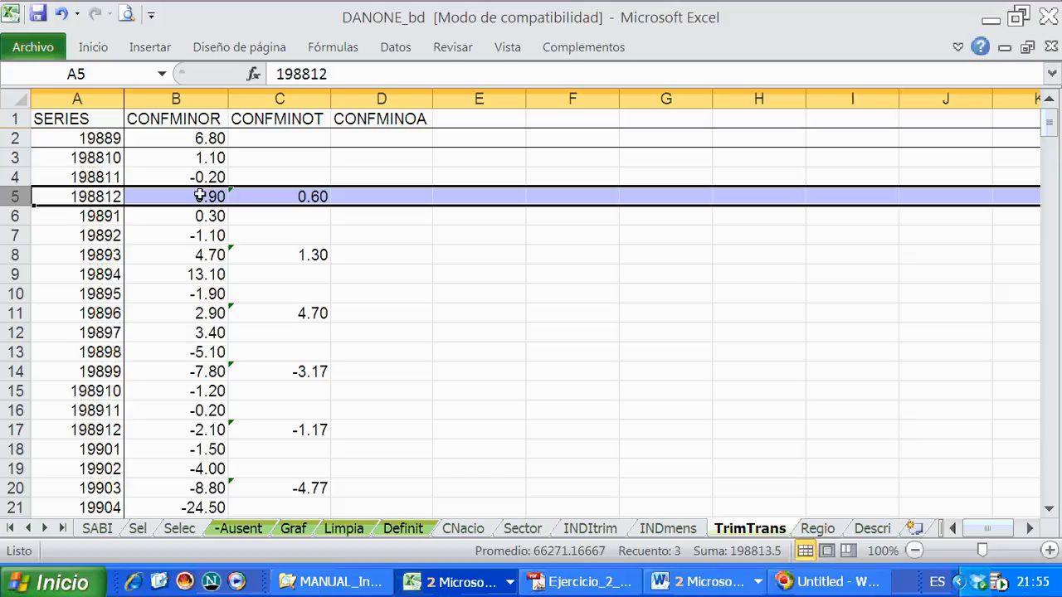
click(93, 47)
click(333, 251)
click(380, 238)
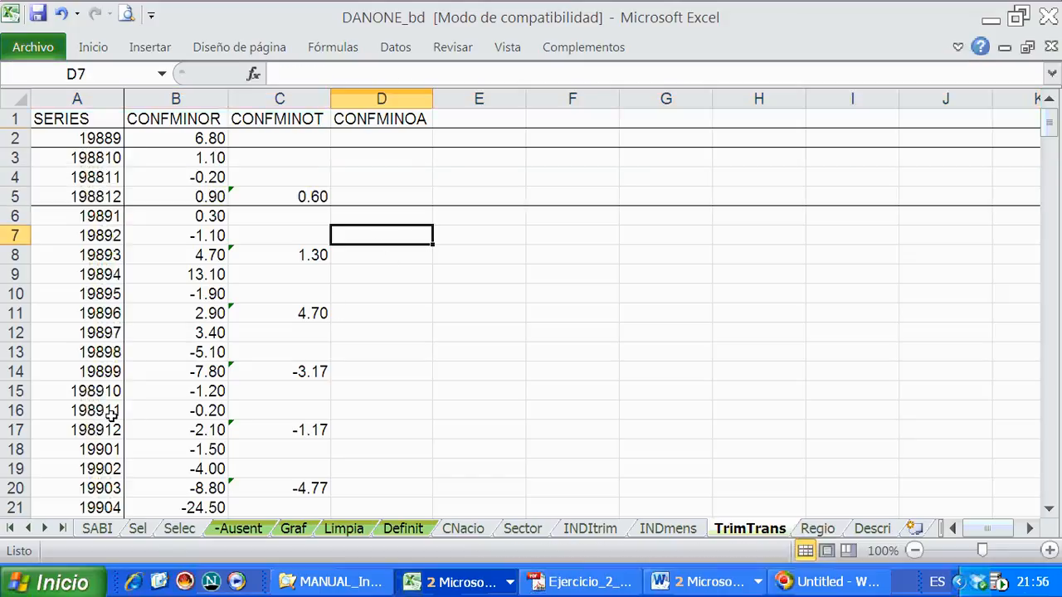
- Examine the 1989 data in rows 6 to 17, covering the twelve monthly CONFMINOR values and the quarterly CONFMINOT averages
click(101, 219)
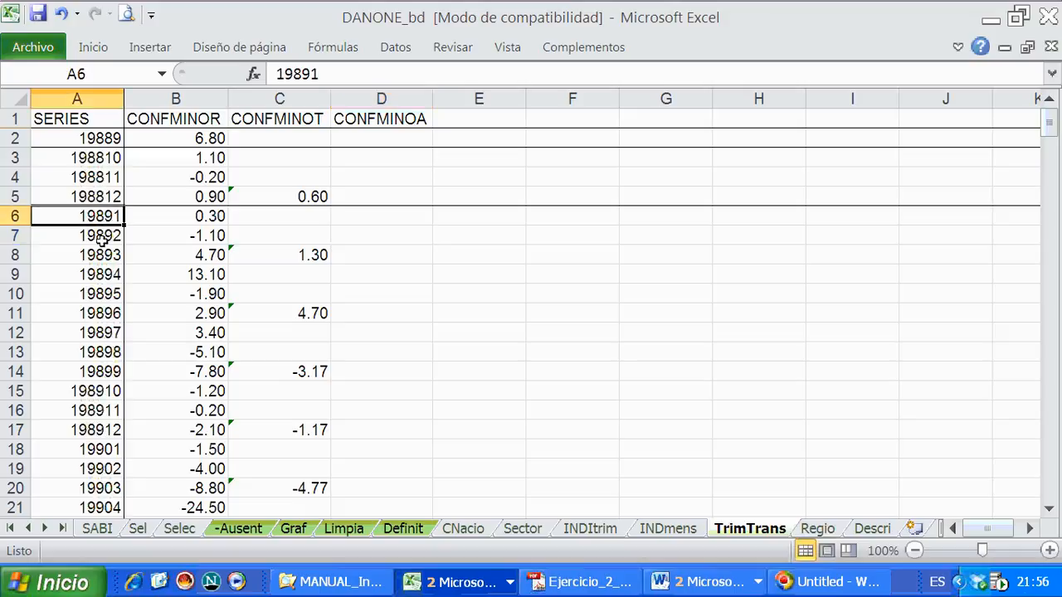
click(97, 430)
click(4, 429)
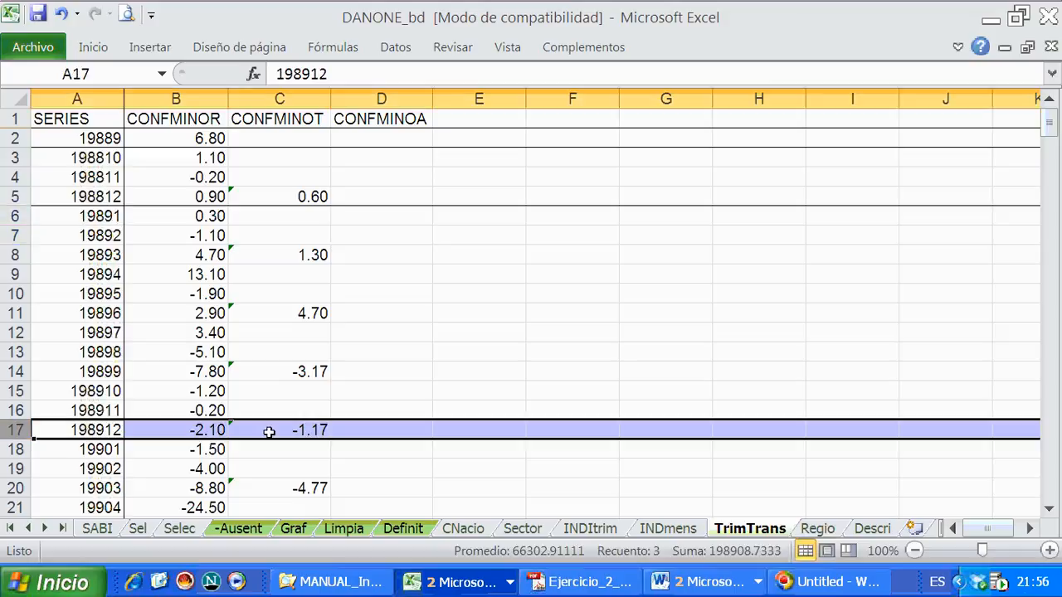
click(367, 422)
drag(197, 429, 191, 215)
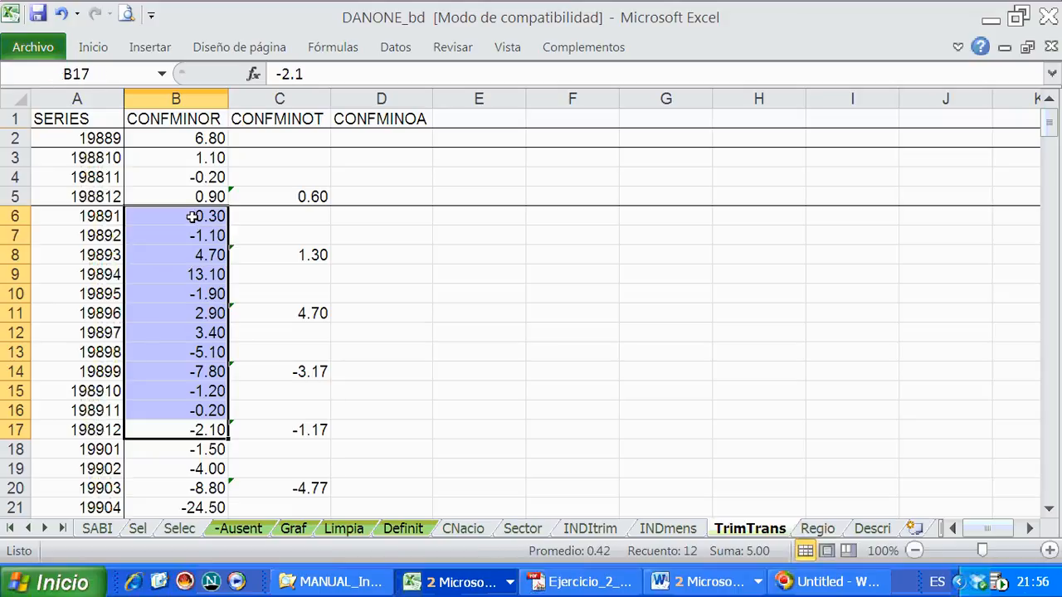
click(393, 427)
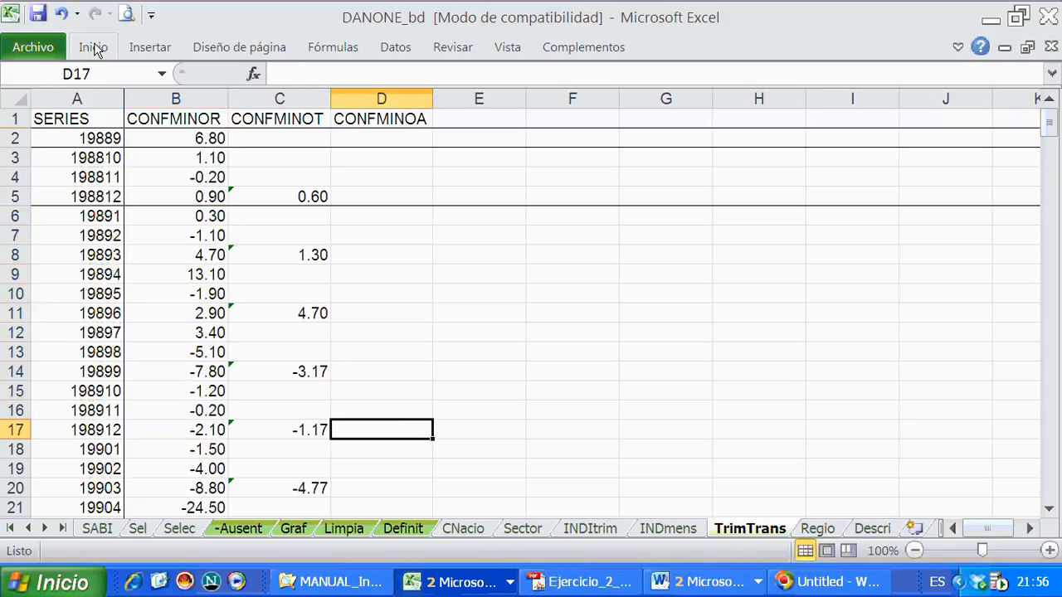
drag(316, 427, 296, 240)
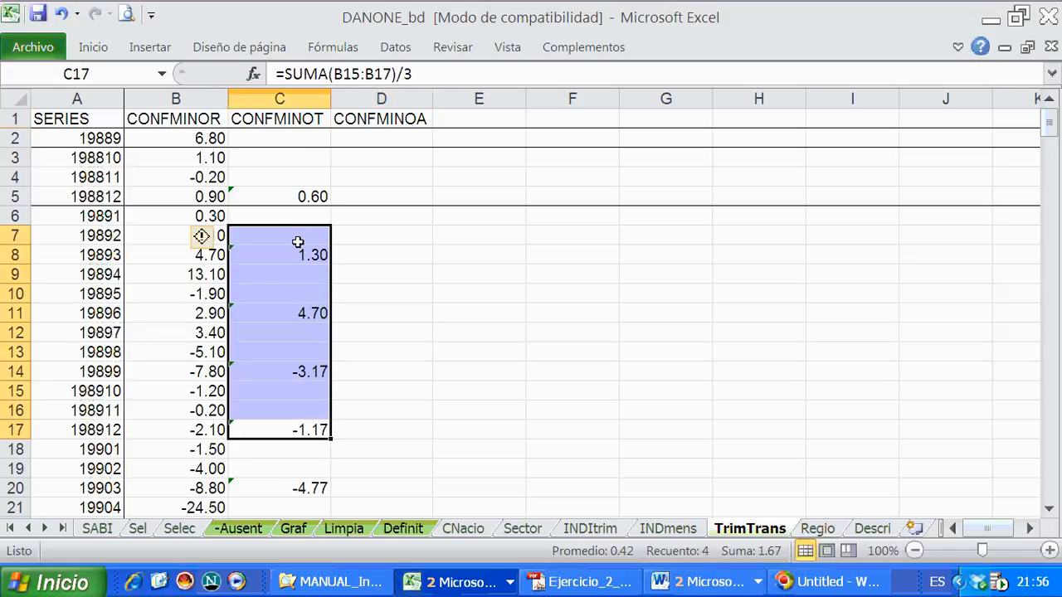
- Enter a SUMA formula in D17 that adds the twelve monthly CONFMINOR values of 1989, B6:B17
click(387, 425)
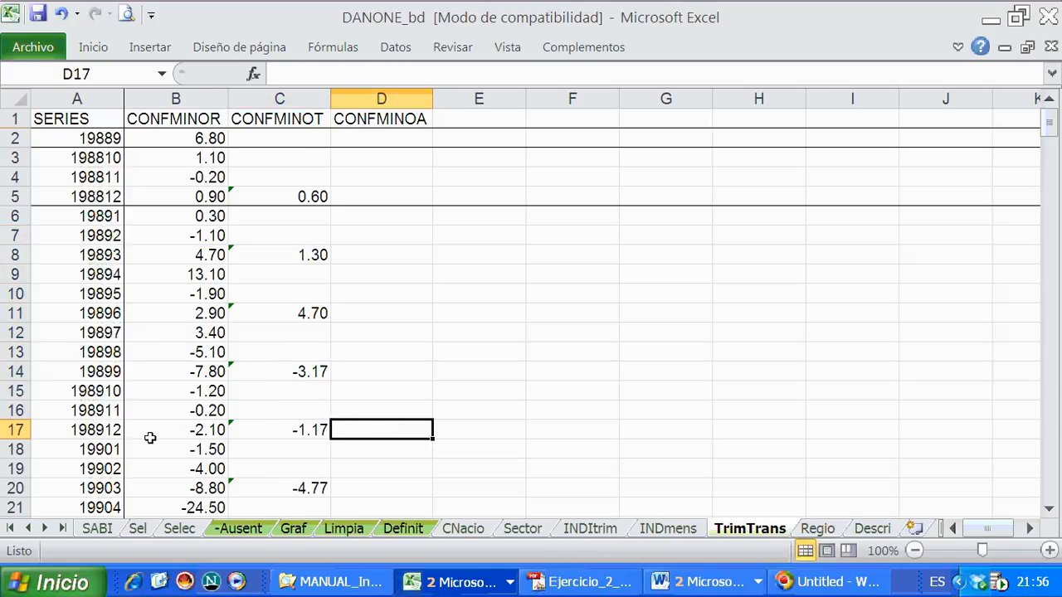
click(93, 50)
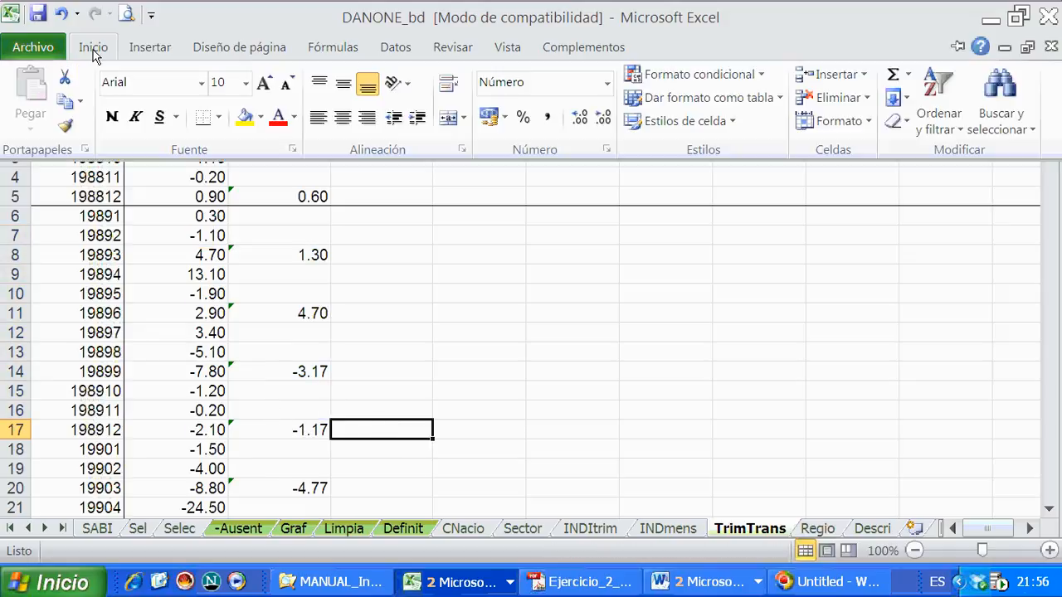
double_click(94, 50)
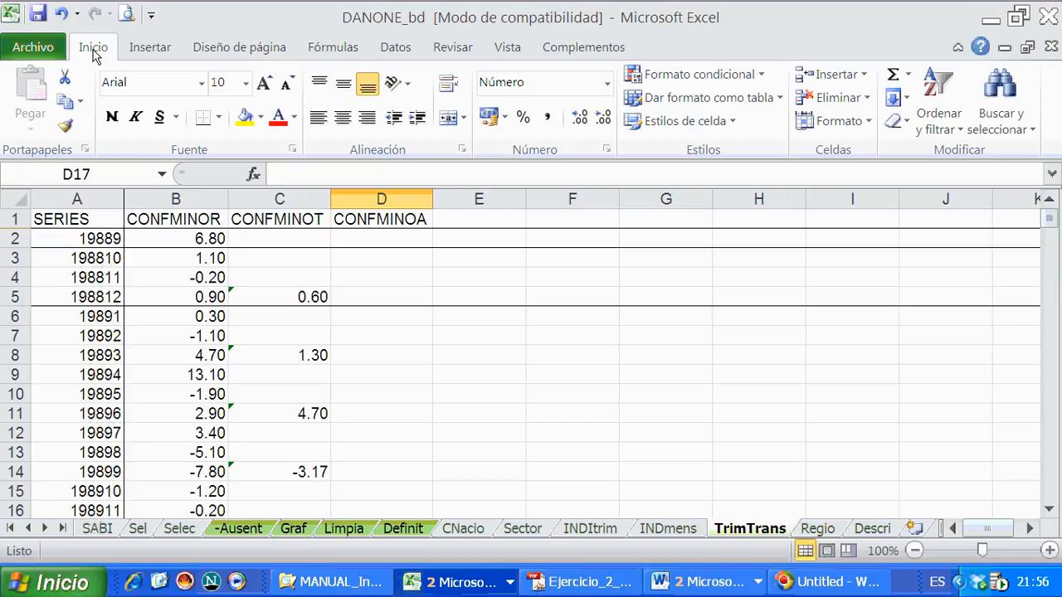
click(907, 74)
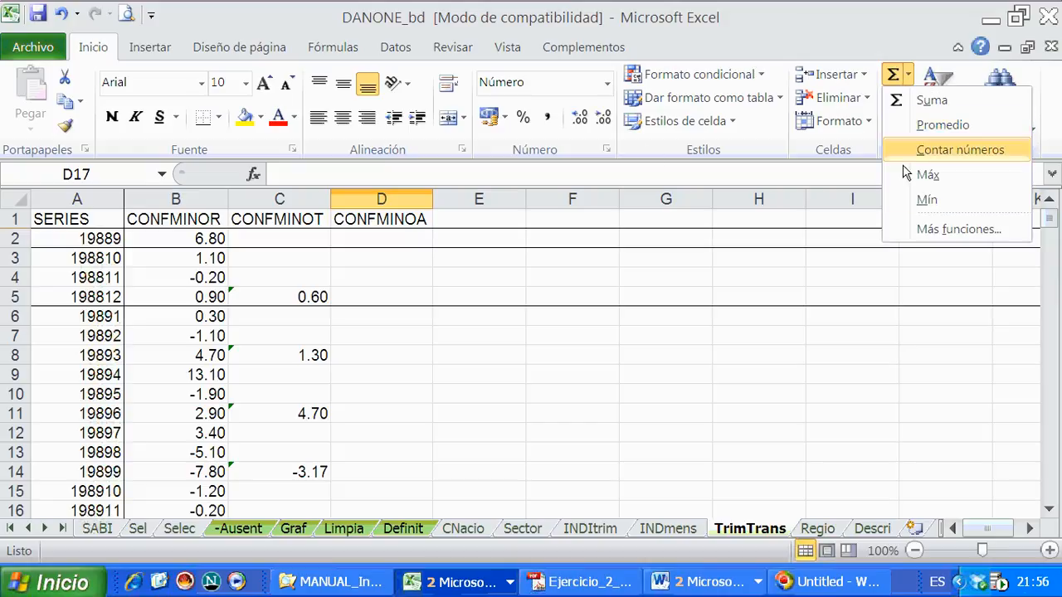
click(931, 100)
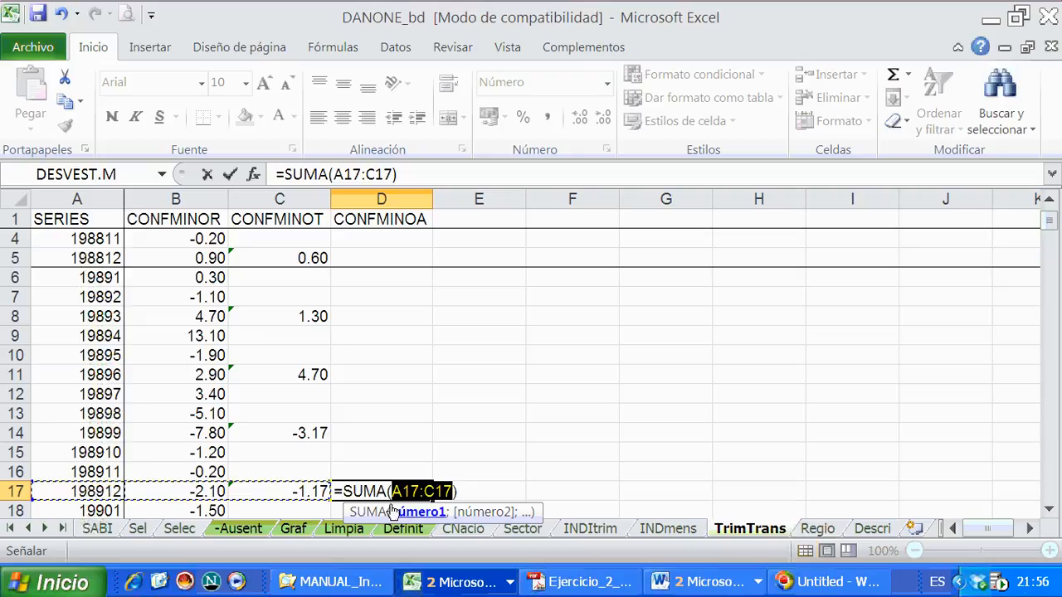
scroll(180, 491, down, 2)
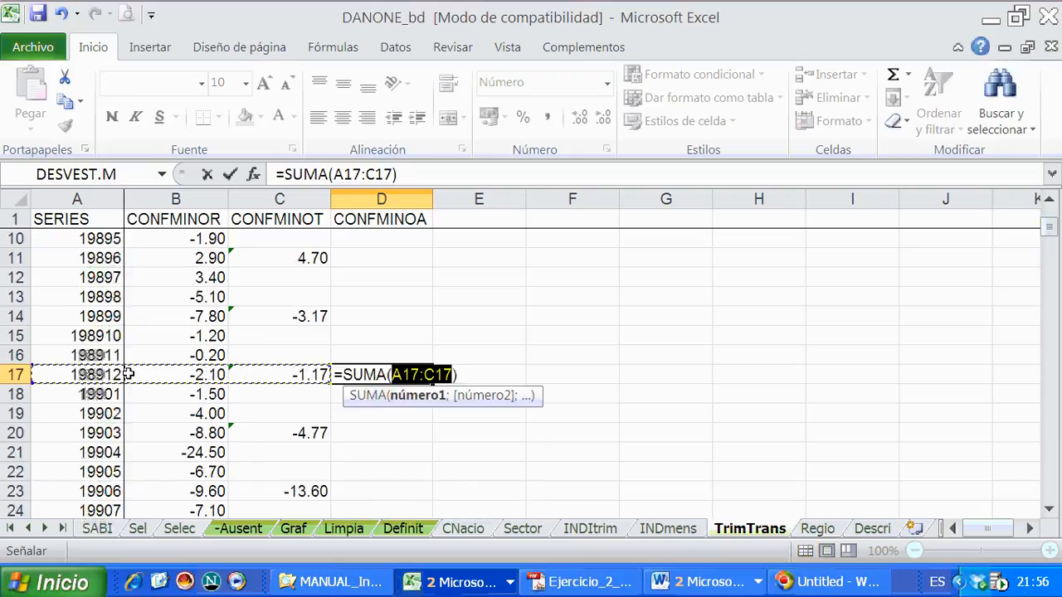
click(182, 368)
drag(183, 367, 163, 317)
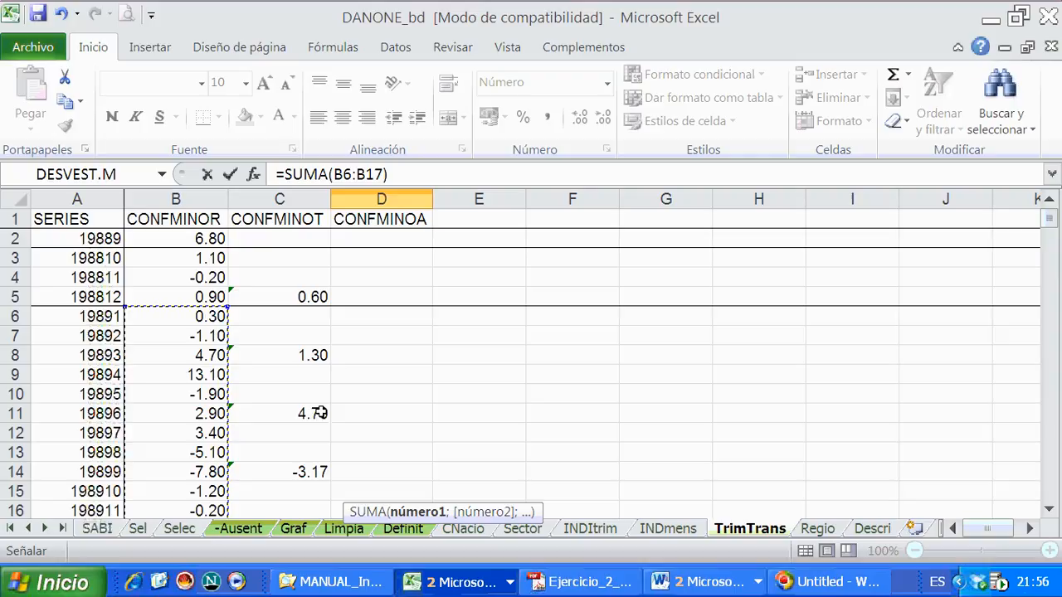
scroll(417, 438, down, 5)
scroll(417, 439, up, 3)
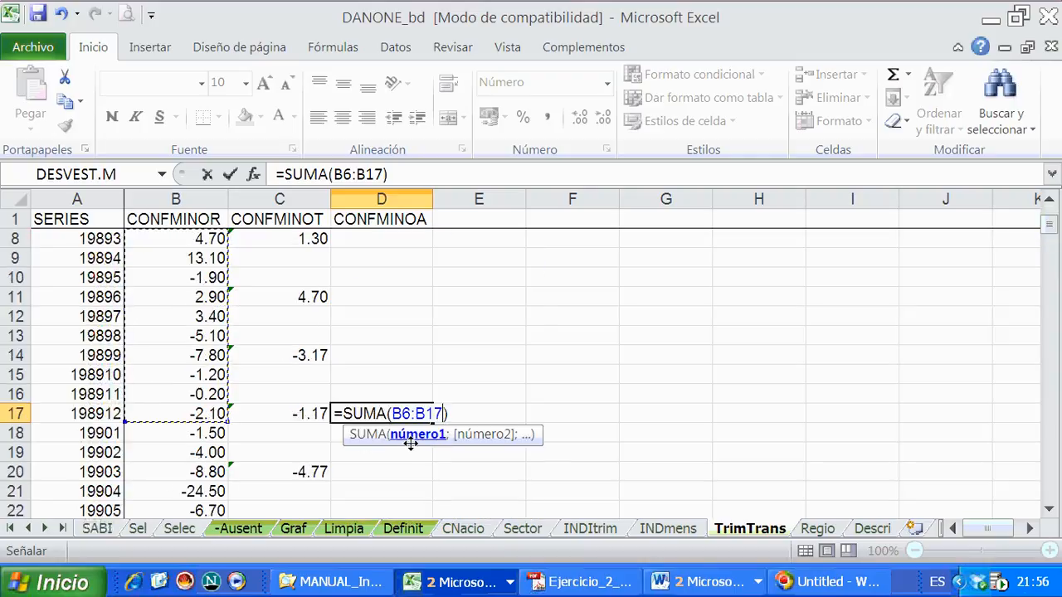
key(Return)
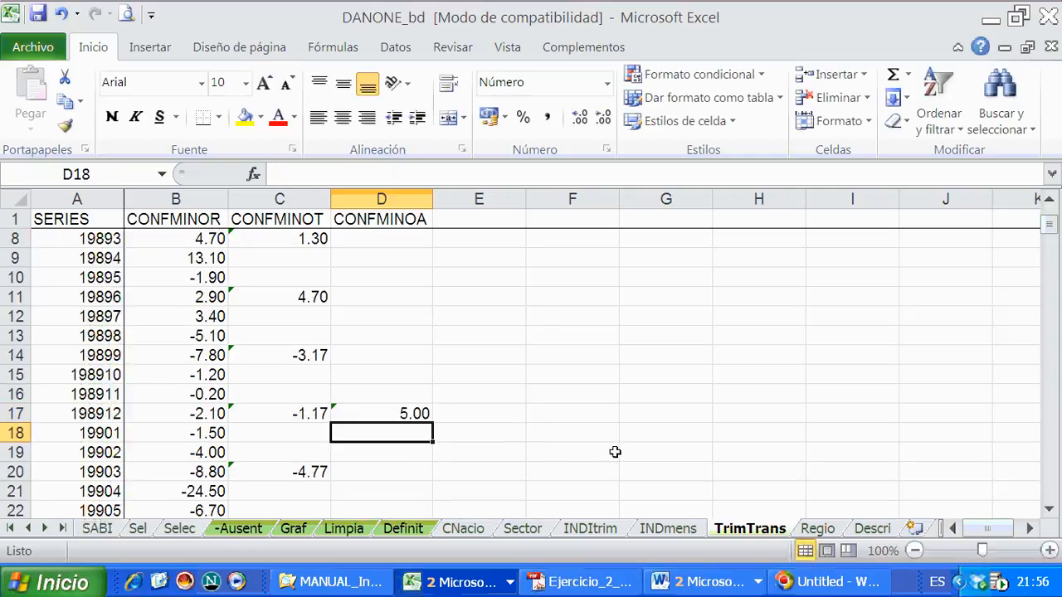
- Divide the sum in D17 by 12 so the formula reads =SUMA(B6:B17)/12
click(391, 413)
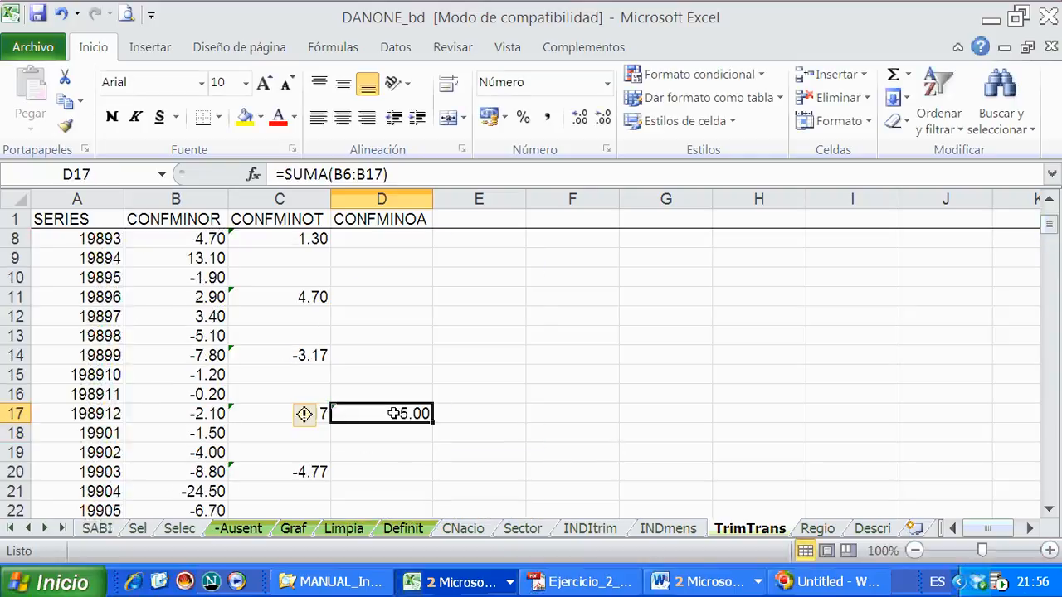
click(405, 183)
text(/)
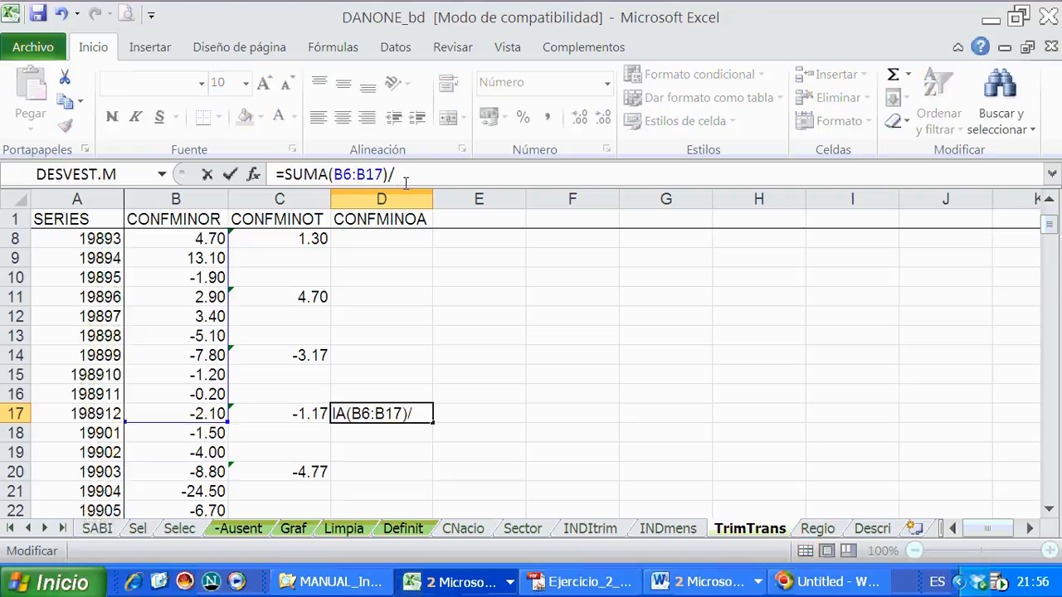
text(12)
key(Return)
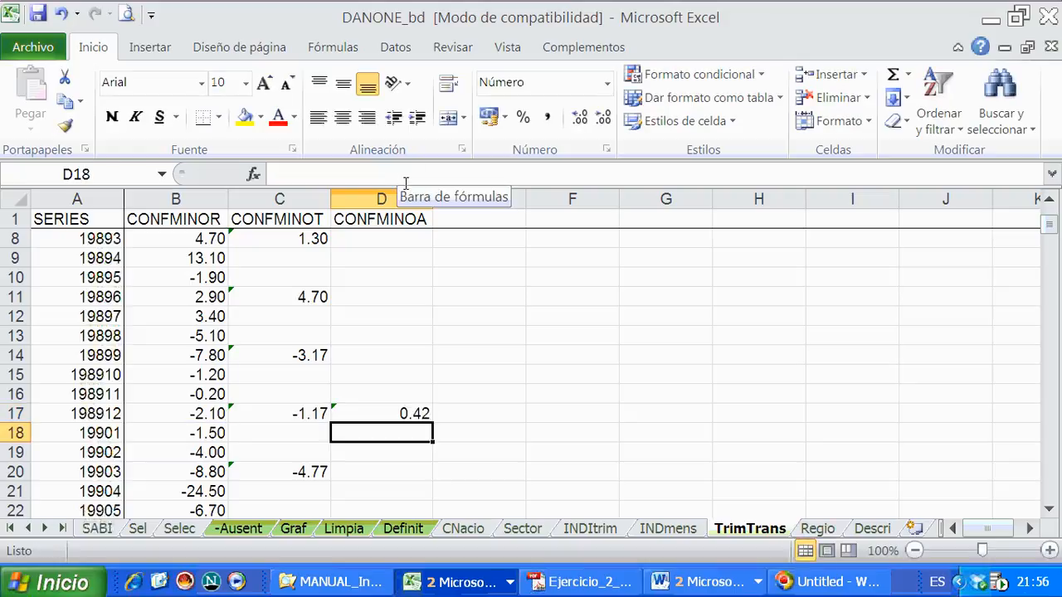
- Inspect the annual average formula in D17 and the B6:B17 range it references, leaving the formula as it is
scroll(405, 281, up, 1)
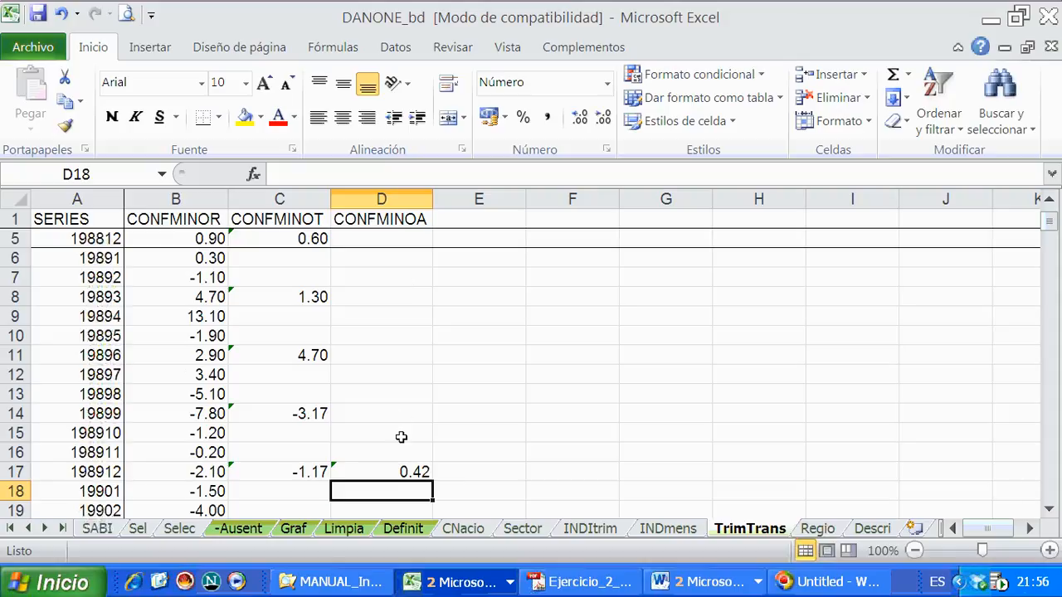
click(390, 469)
click(536, 452)
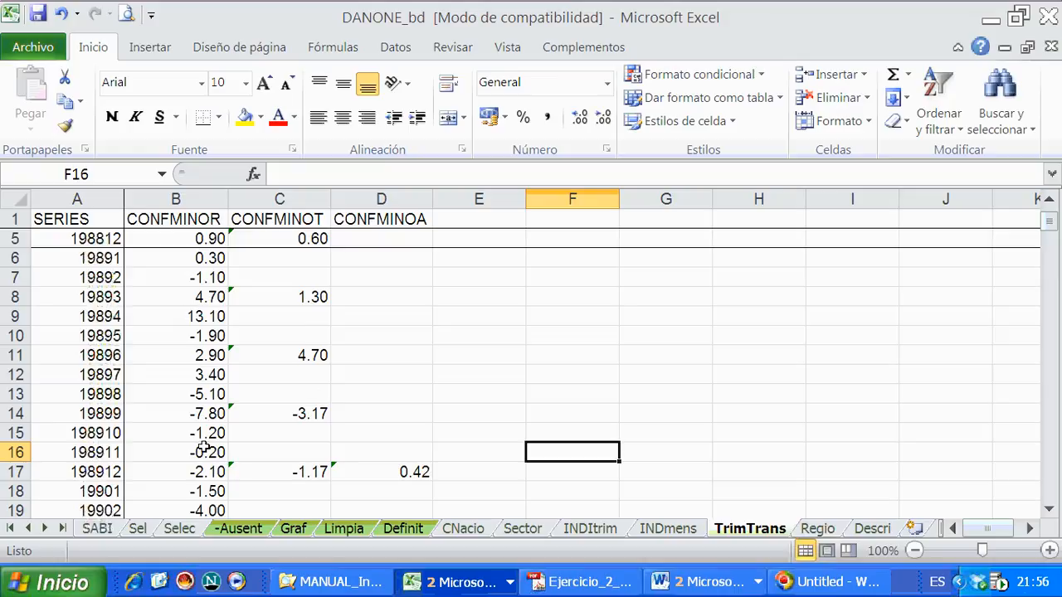
scroll(371, 471, down, 1)
click(399, 411)
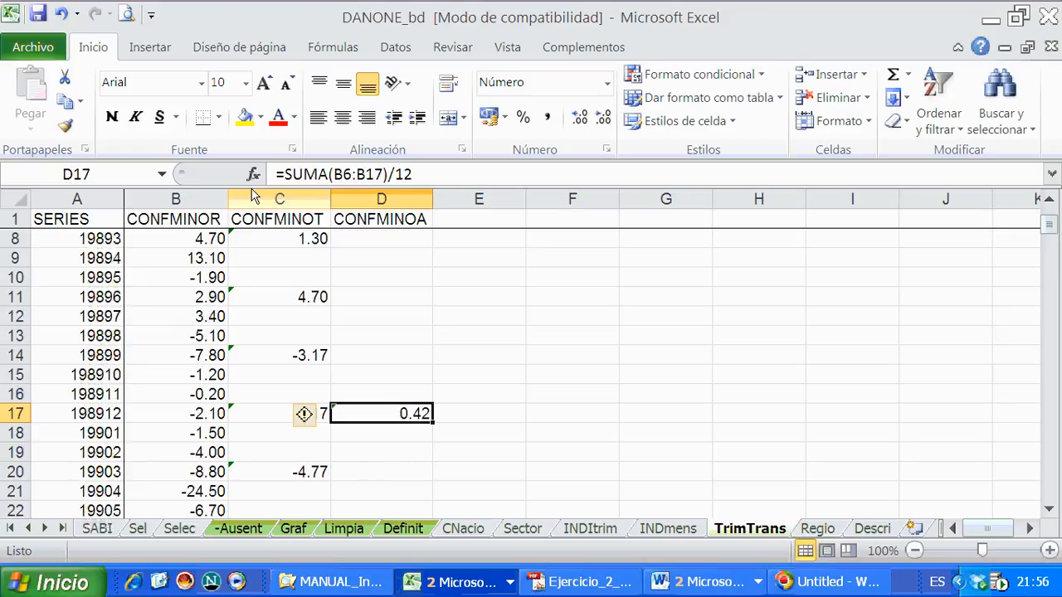
double_click(385, 412)
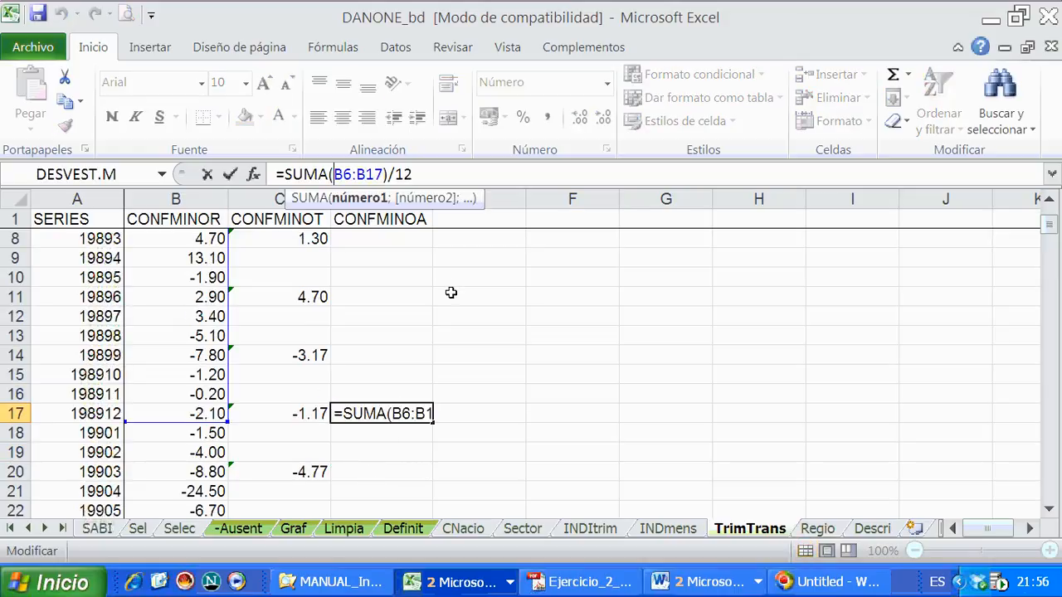
click(1049, 203)
click(1049, 203)
click(1049, 203)
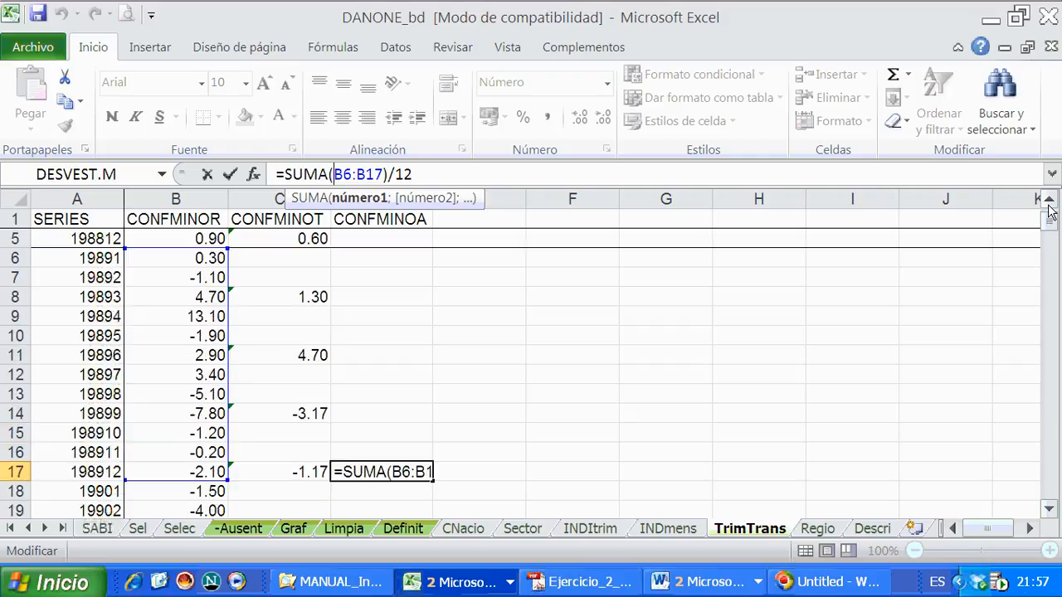
click(1049, 204)
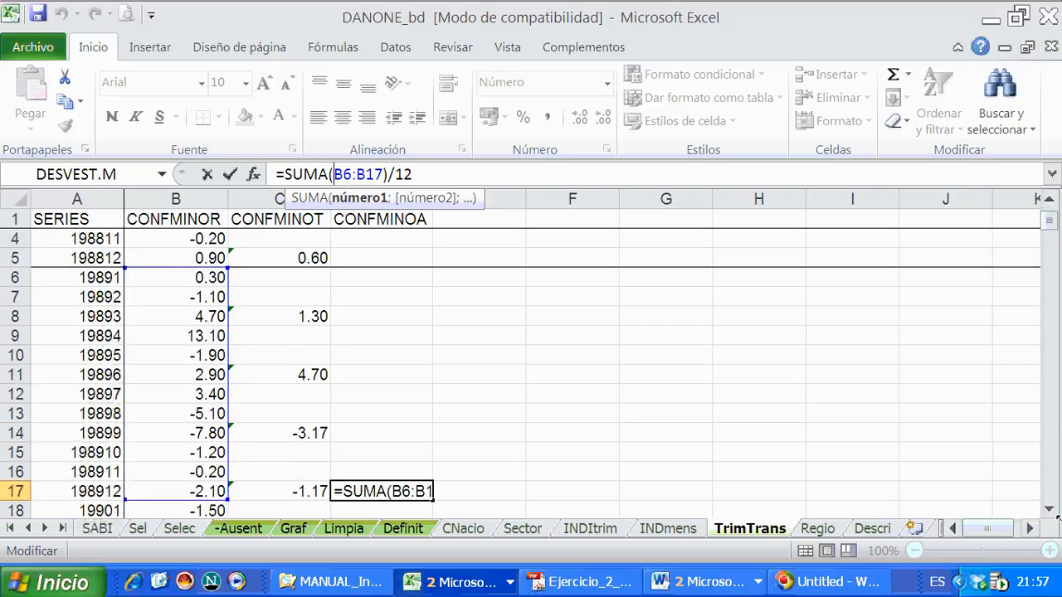
click(1049, 508)
click(1049, 508)
key(Return)
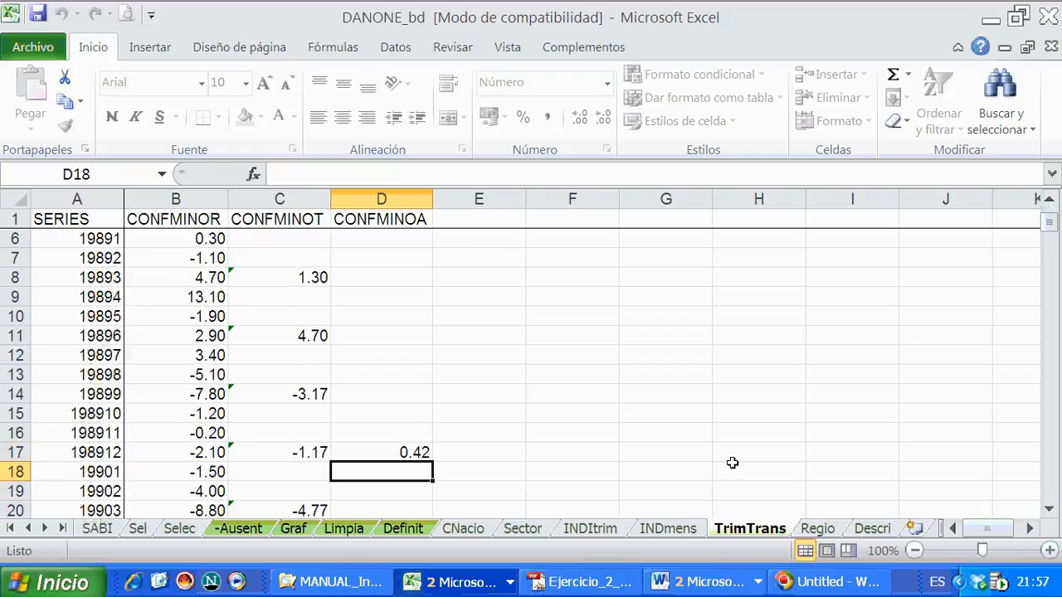
- Copy the annual block D6:D17 and paste only its formulas into D18:D269
scroll(458, 368, up, 2)
click(384, 315)
drag(384, 315, 379, 419)
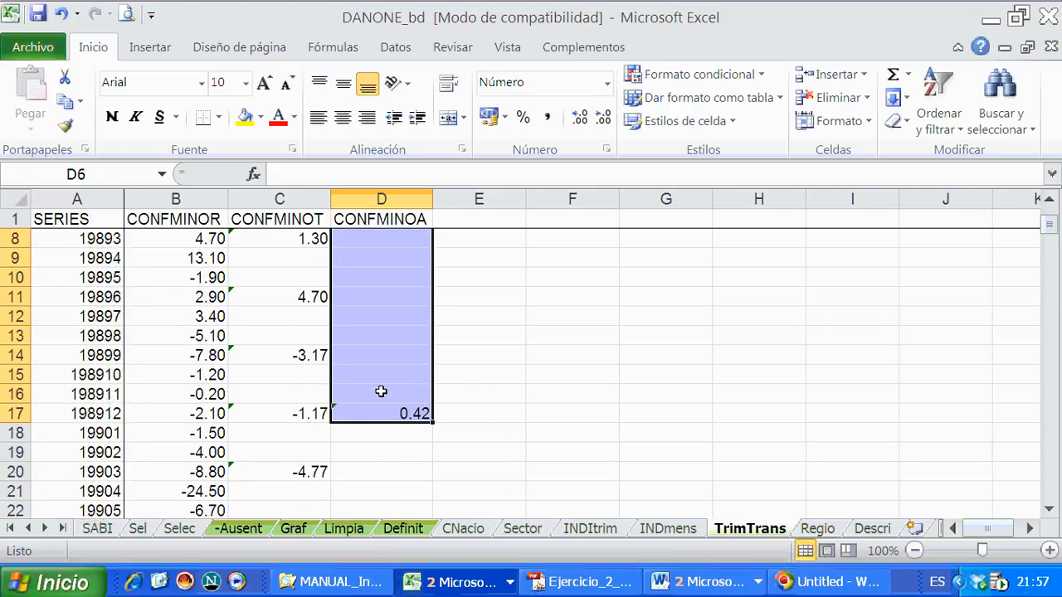
right_click(379, 391)
click(409, 202)
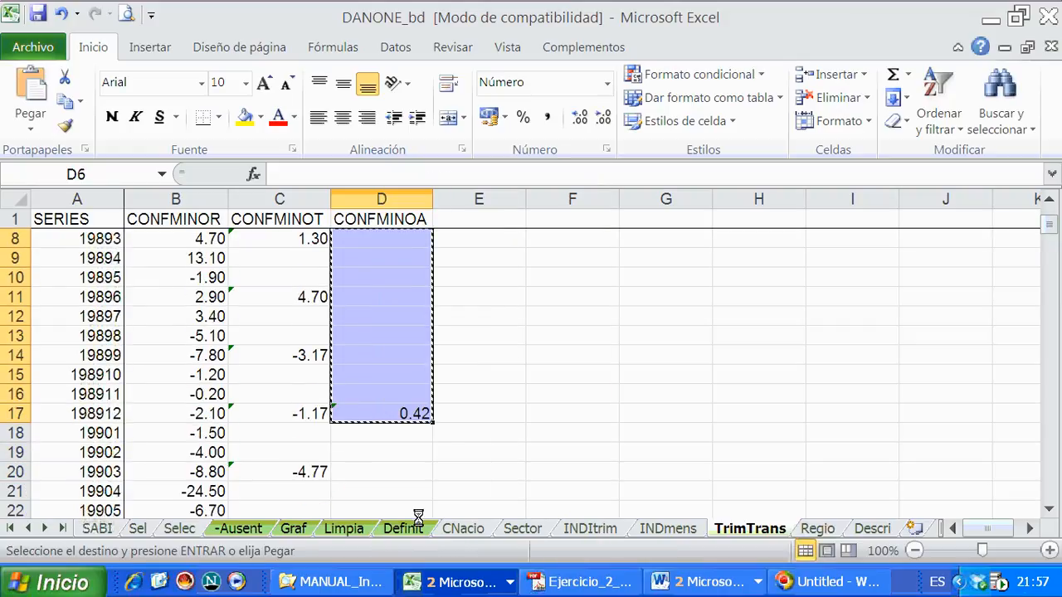
drag(403, 434, 390, 582)
drag(389, 527, 389, 452)
right_click(389, 452)
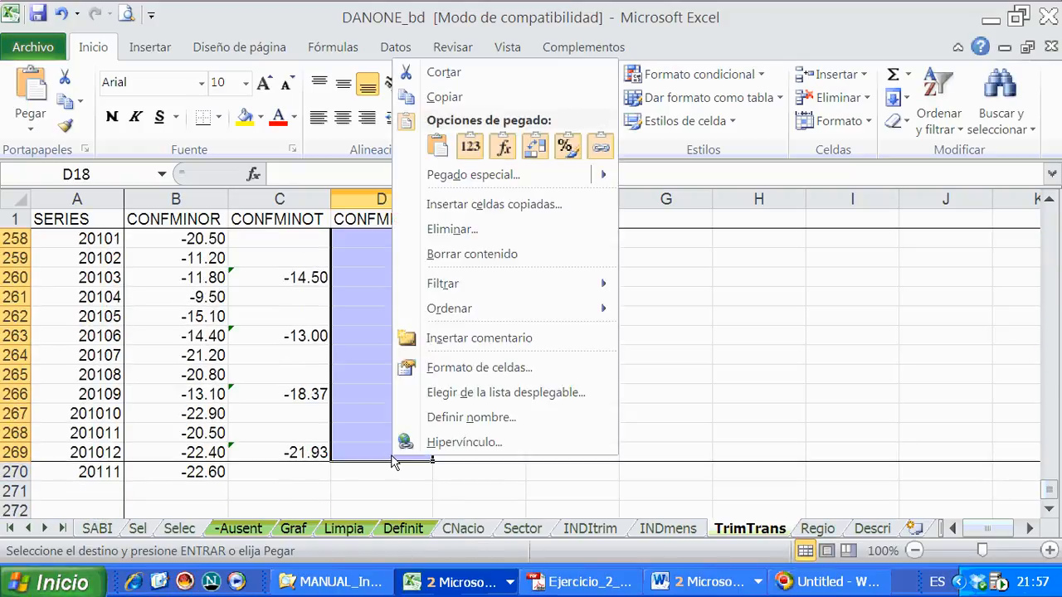
click(504, 146)
- Review the pasted annual averages in the CONFMINOA column, checking the December 2007 row, and save the workbook
scroll(501, 469, up, 7)
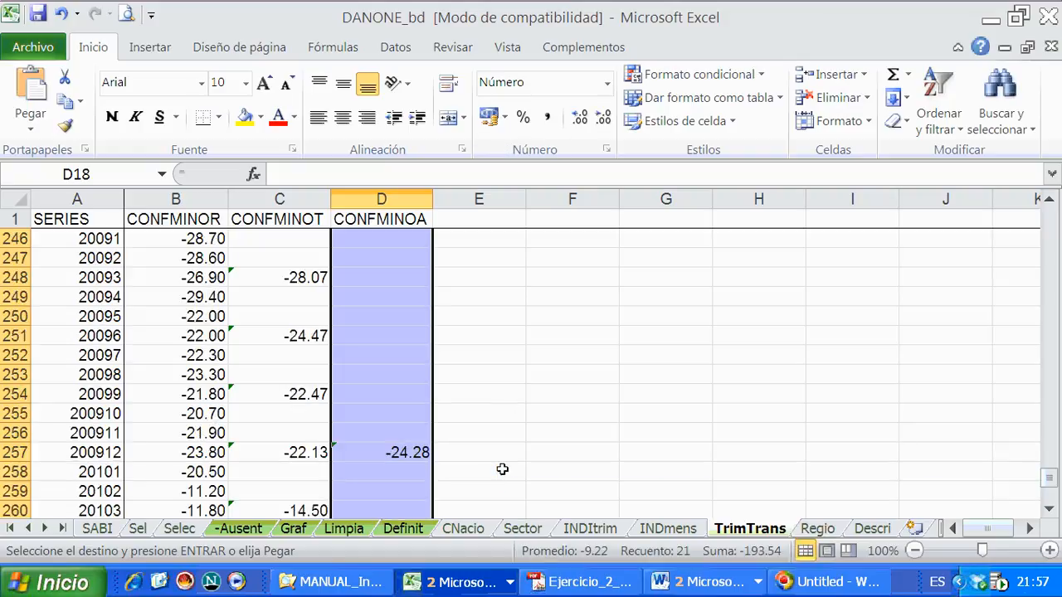
scroll(502, 470, up, 3)
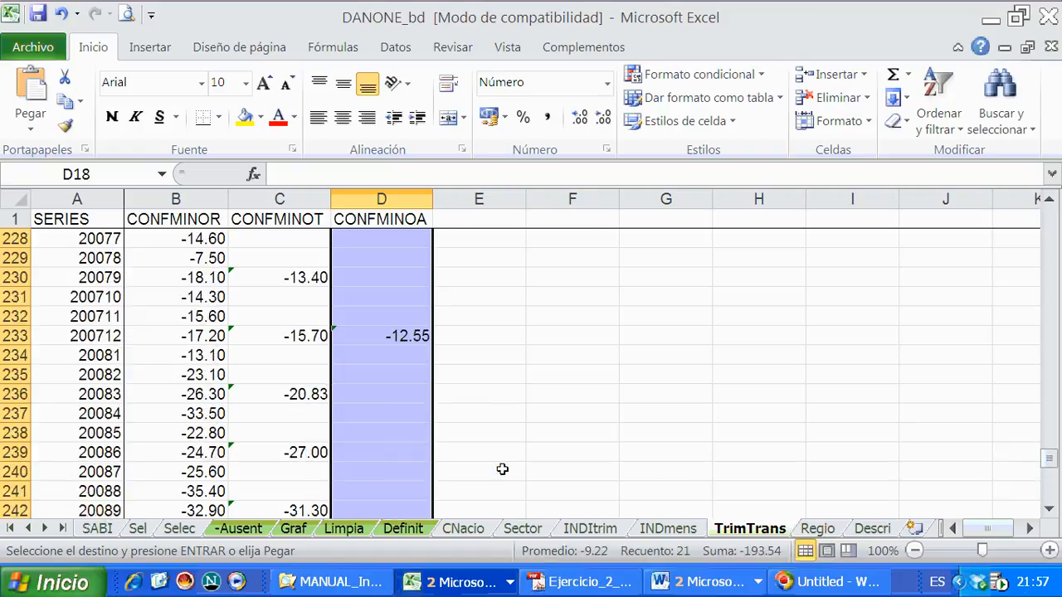
click(357, 336)
click(304, 336)
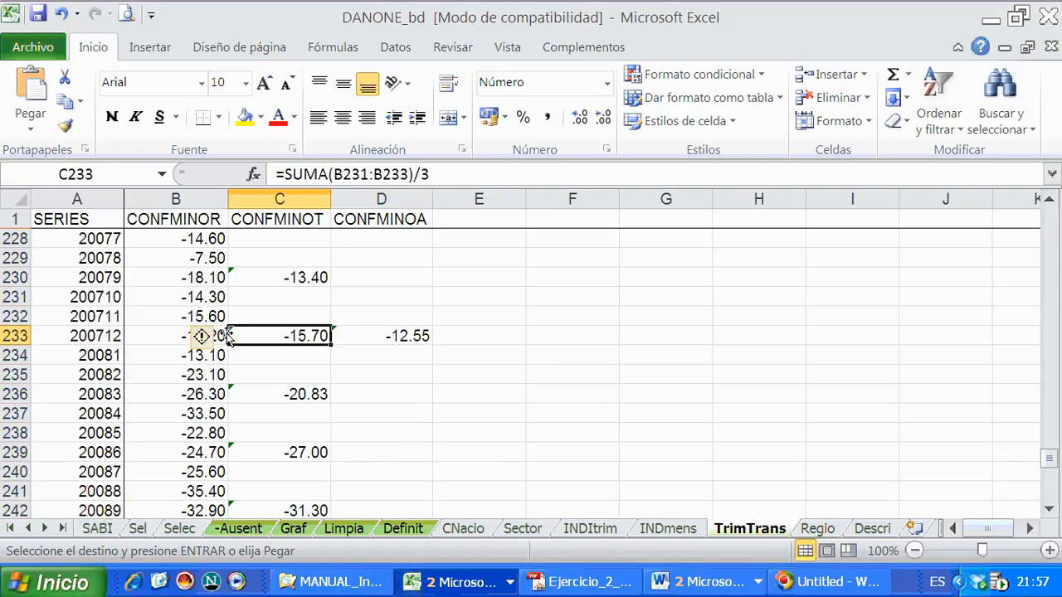
click(186, 333)
scroll(374, 362, up, 11)
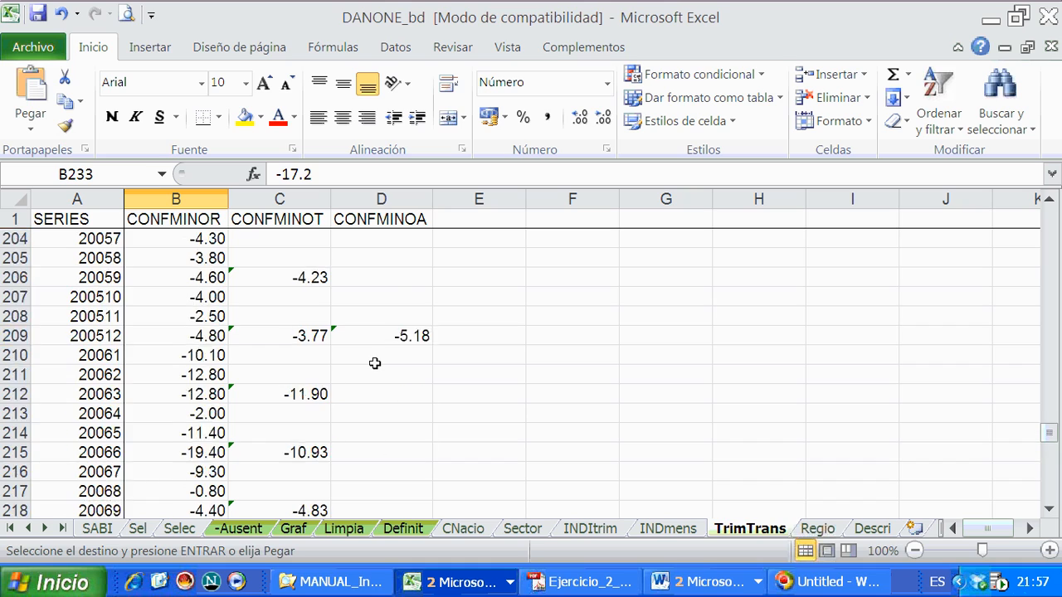
scroll(374, 364, up, 3)
scroll(378, 364, down, 19)
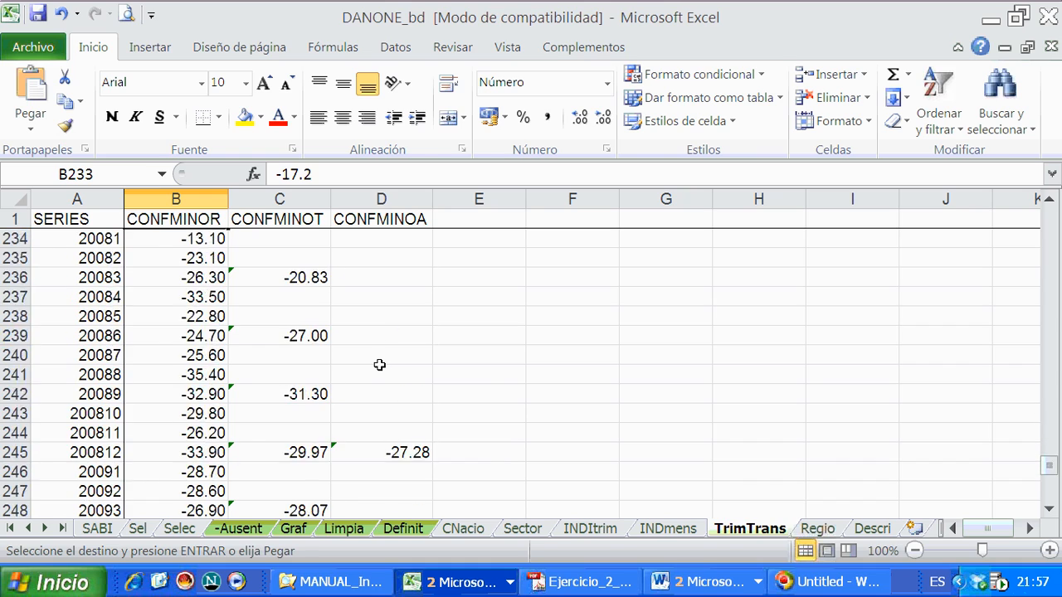
scroll(379, 365, down, 8)
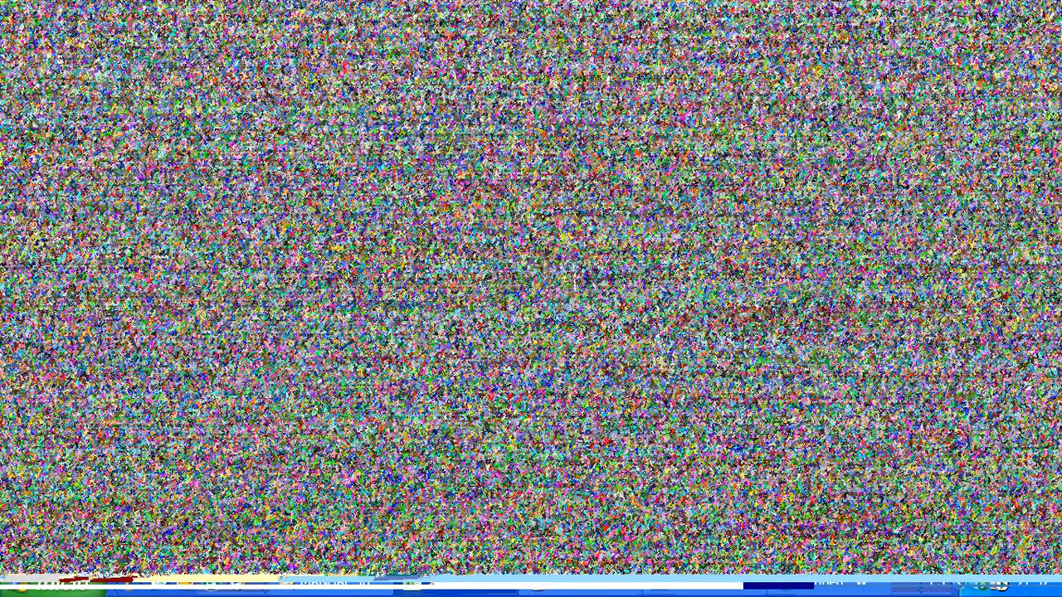
scroll(370, 265, up, 10)
click(302, 262)
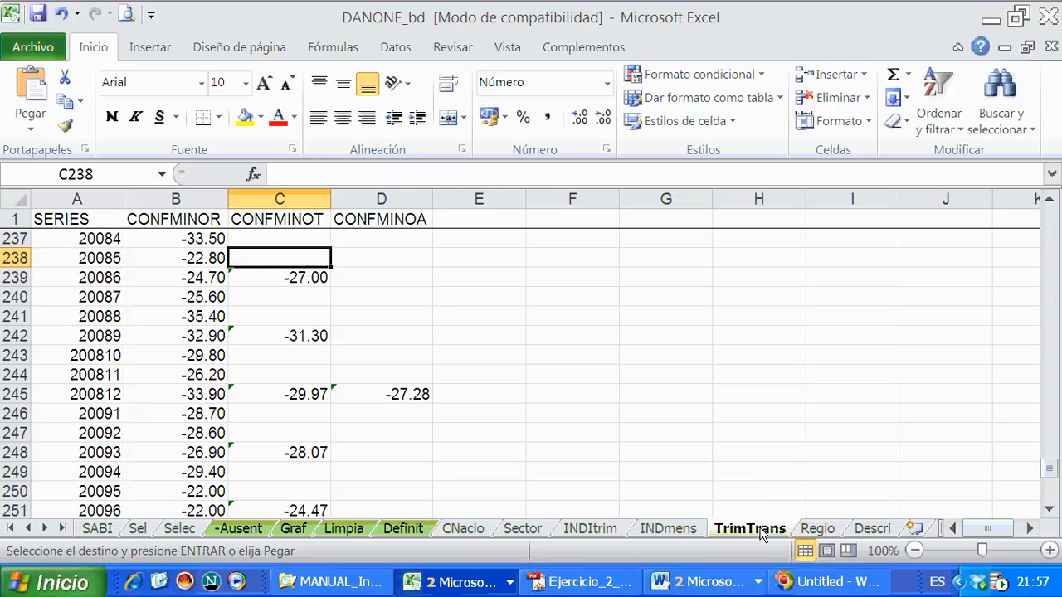
click(38, 14)
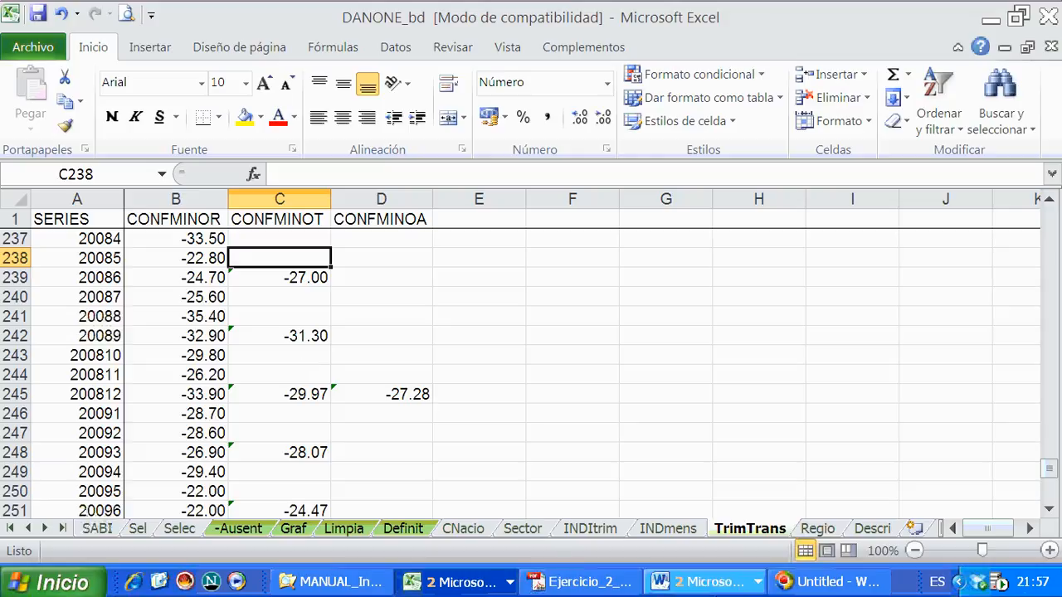
- Switch to the Pr2_IBD document in Word and look through the practice's series tables
click(703, 582)
scroll(410, 397, down, 15)
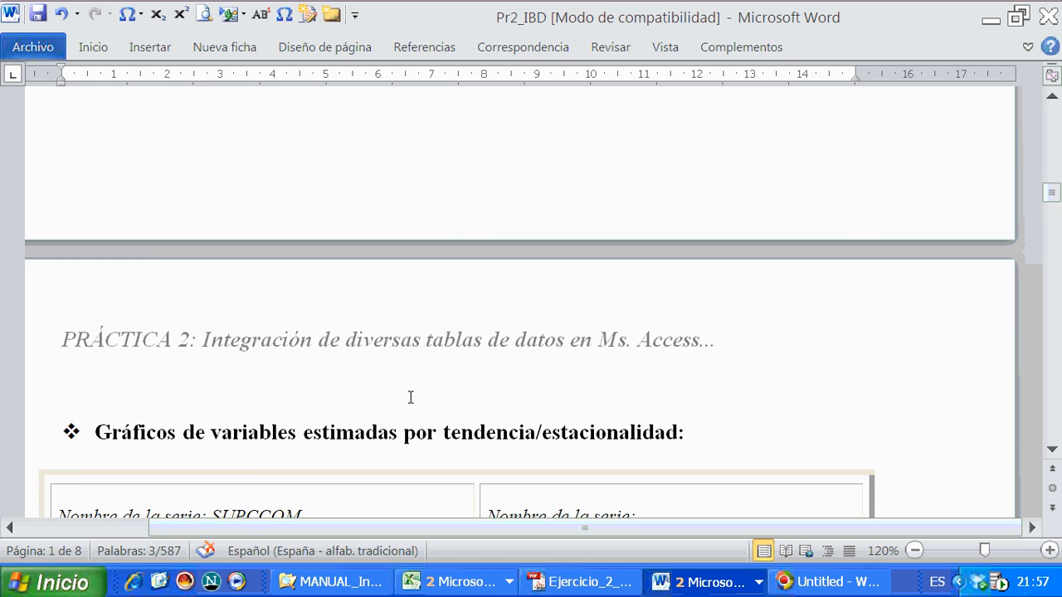
scroll(410, 397, down, 5)
scroll(410, 399, down, 12)
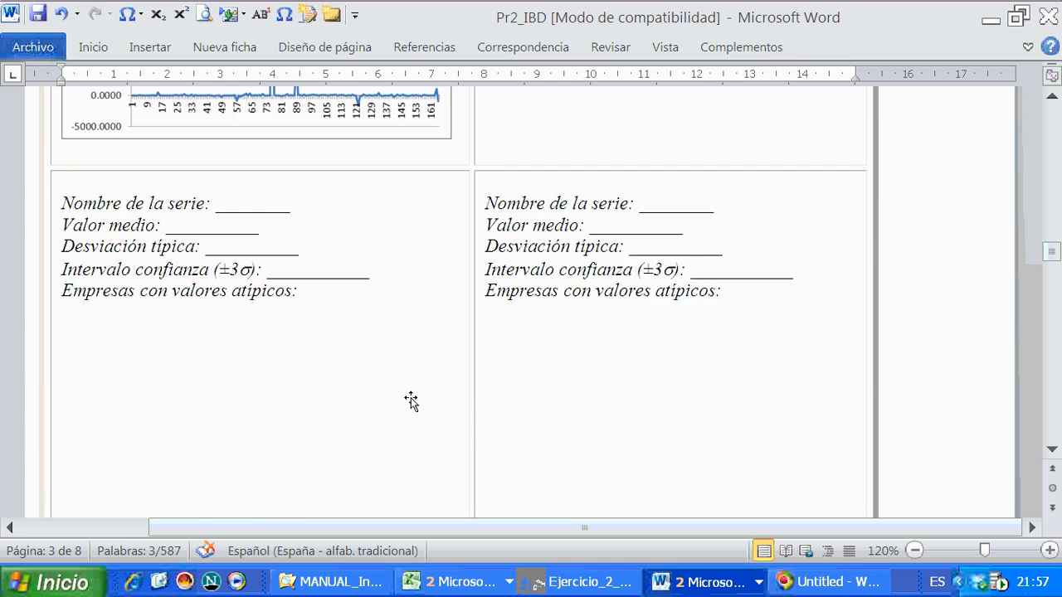